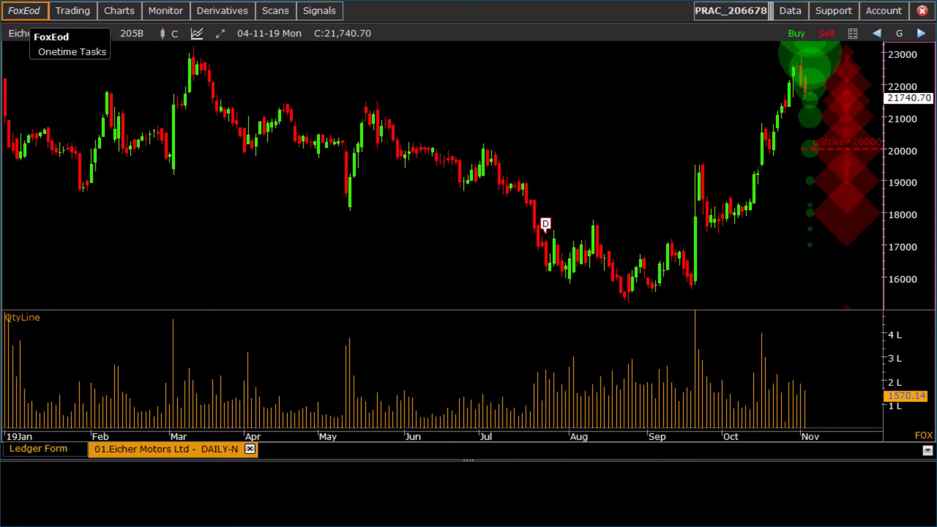
# Enable Simulation in the miscellaneous application settings and save the simulation settings.
pyautogui.click(24, 10)
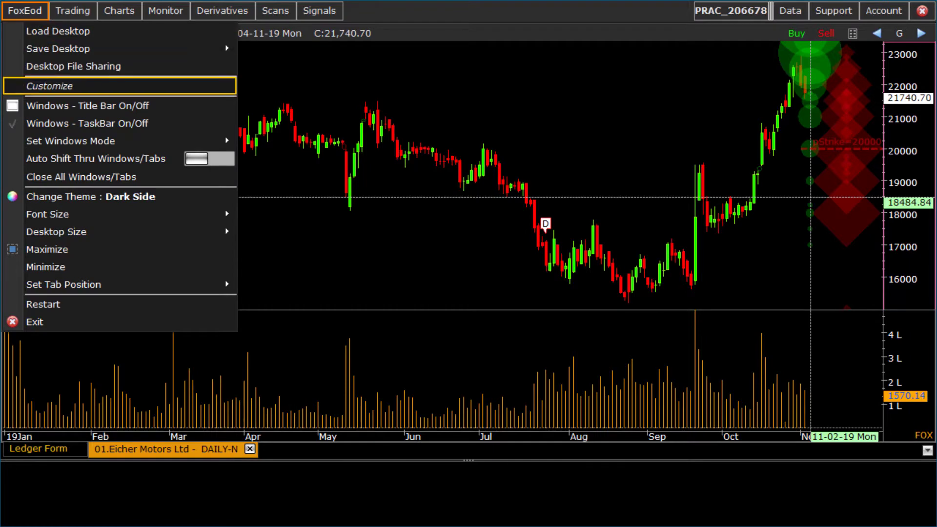
pyautogui.press('Return')
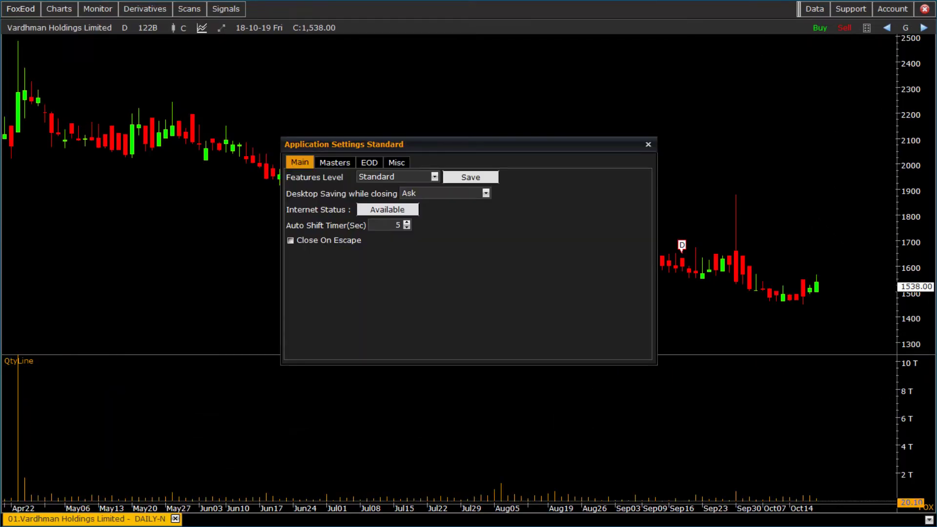
pyautogui.click(369, 162)
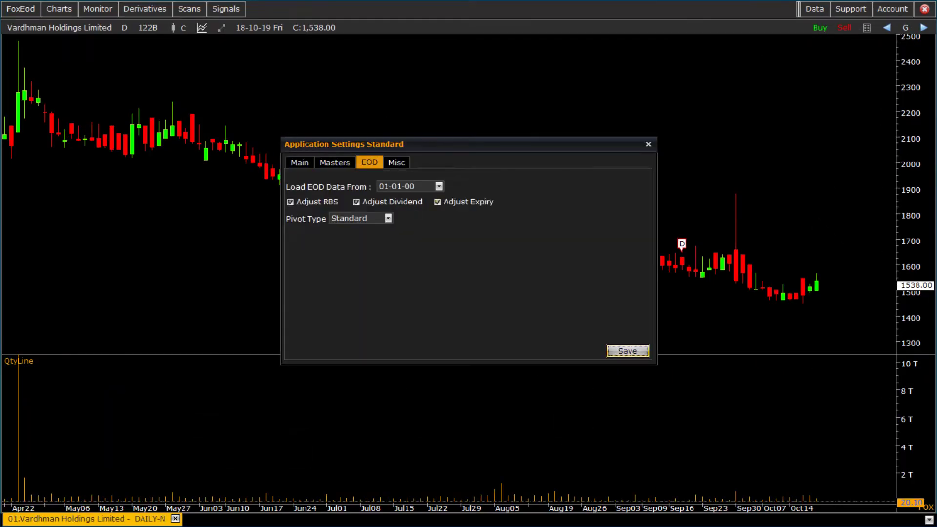
pyautogui.click(397, 162)
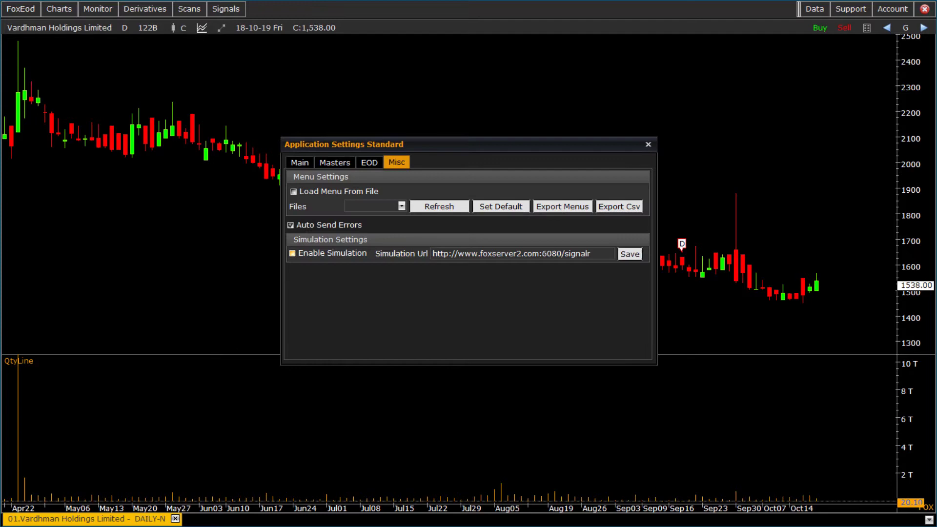
pyautogui.click(293, 254)
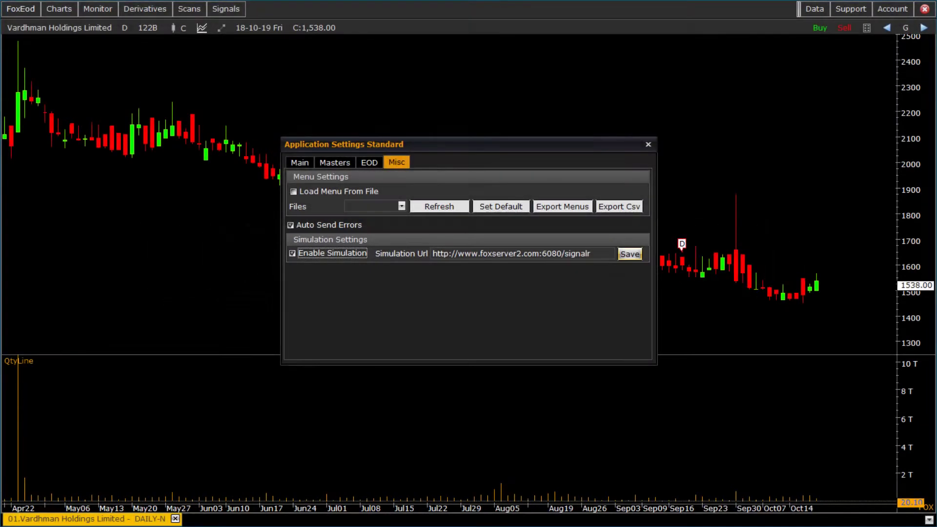
pyautogui.click(630, 254)
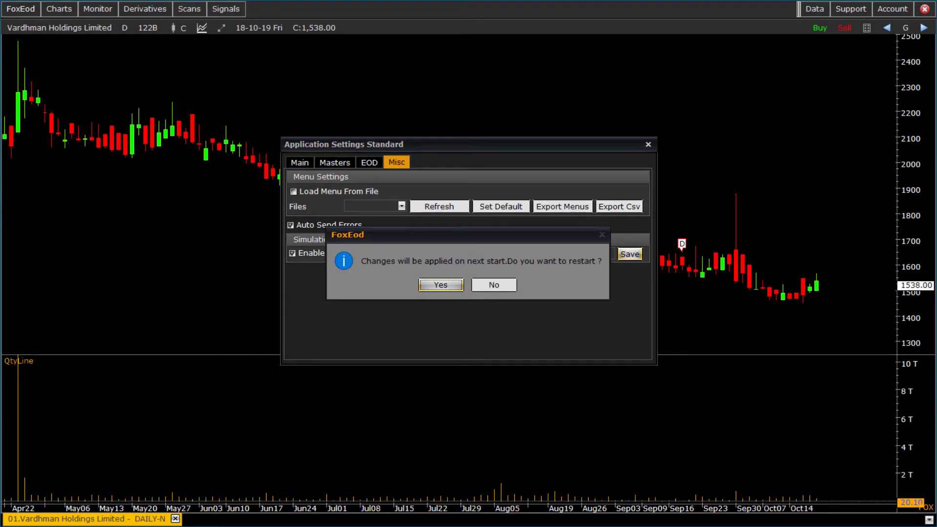
# Restart the application without saving the desktop, skipping the technical analysis survey.
pyautogui.press('Return')
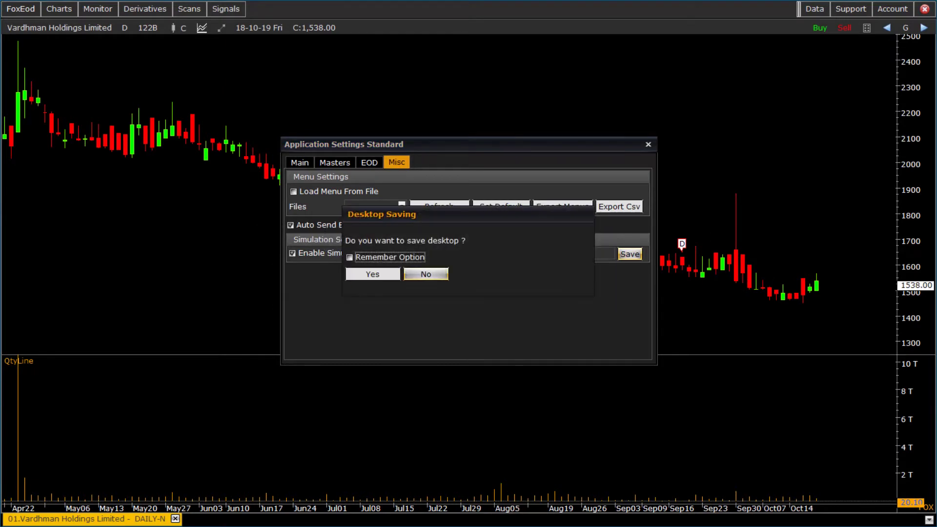
pyautogui.press('Return')
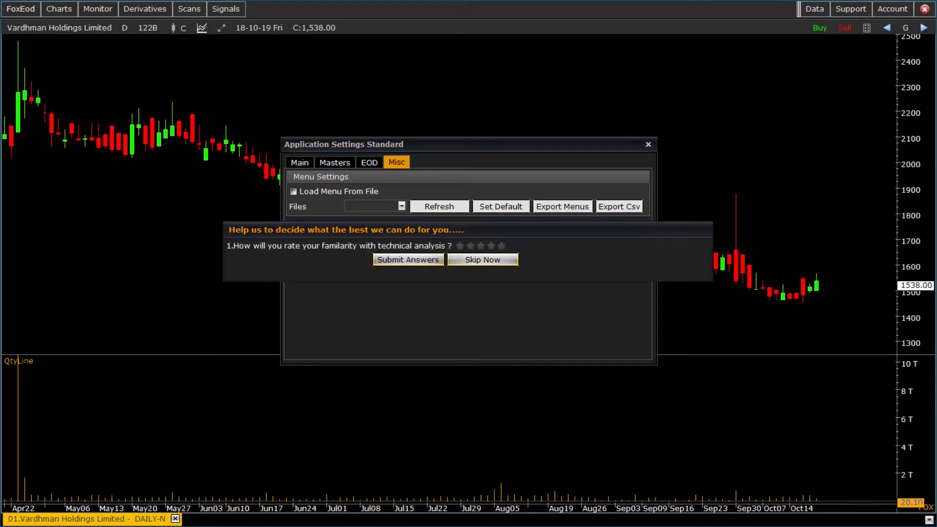
pyautogui.press('Return')
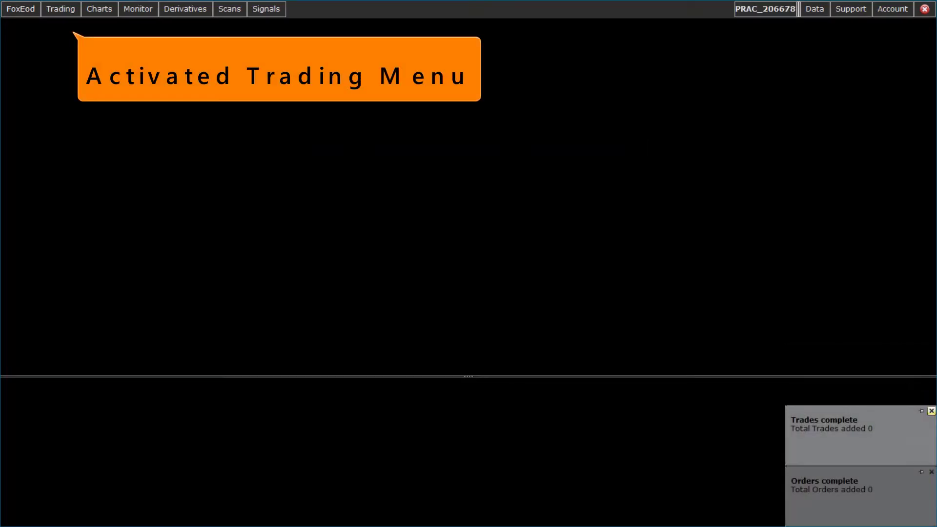
pyautogui.click(932, 472)
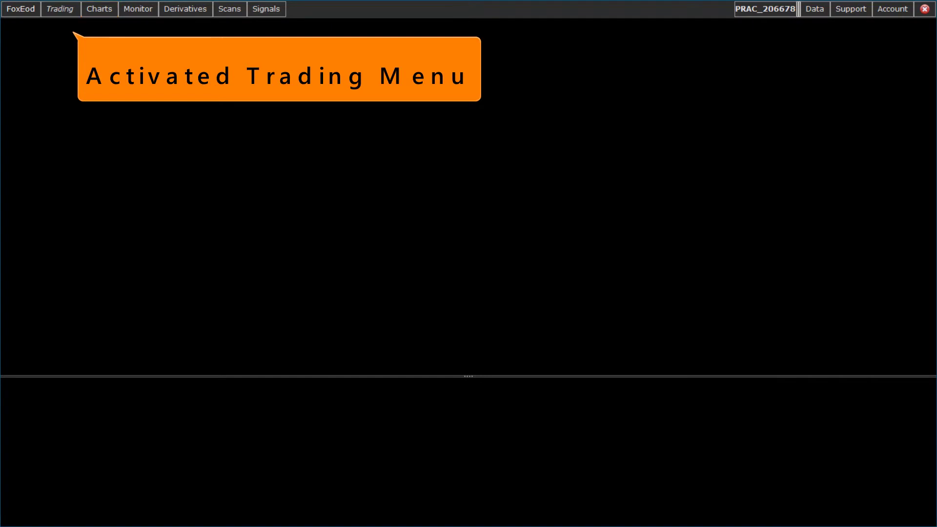
# Review the available trading commands, from Orders through Logs and Terminal Settings to Set Tab Position.
pyautogui.click(60, 9)
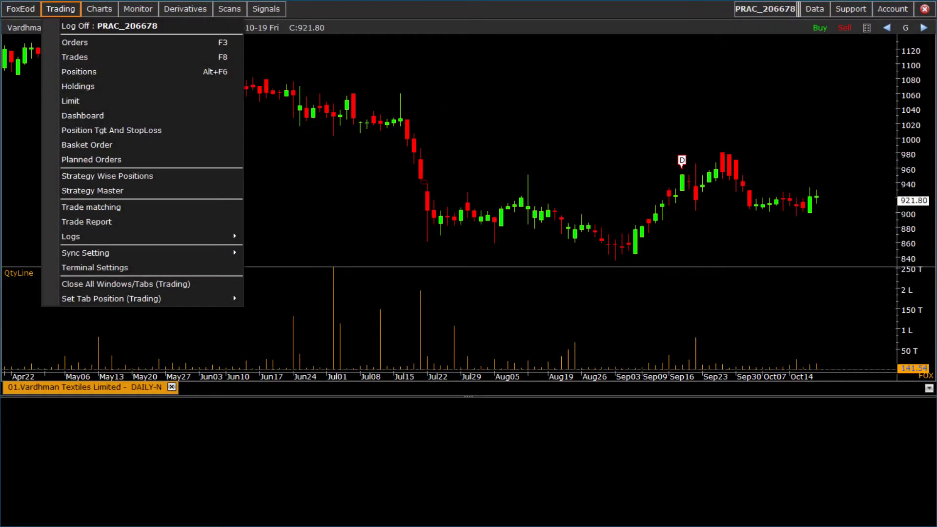
pyautogui.press('Down')
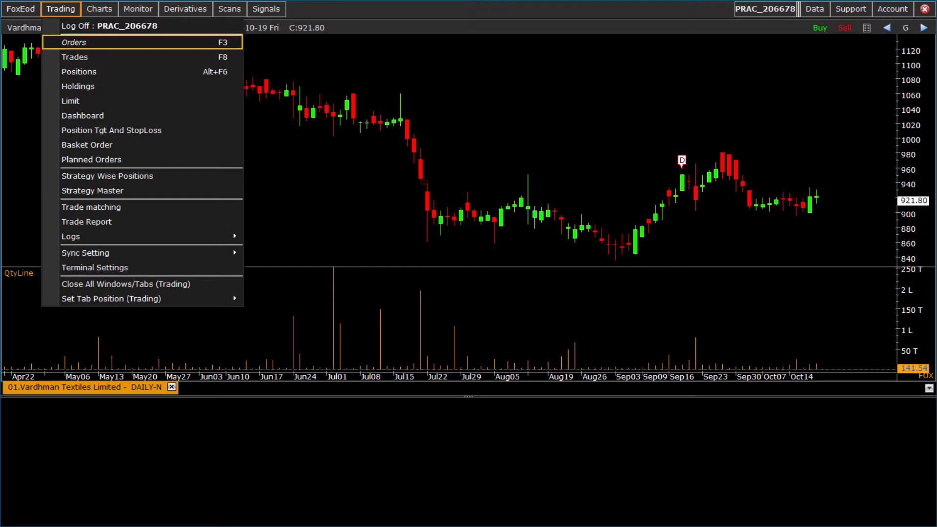
pyautogui.press('Down')
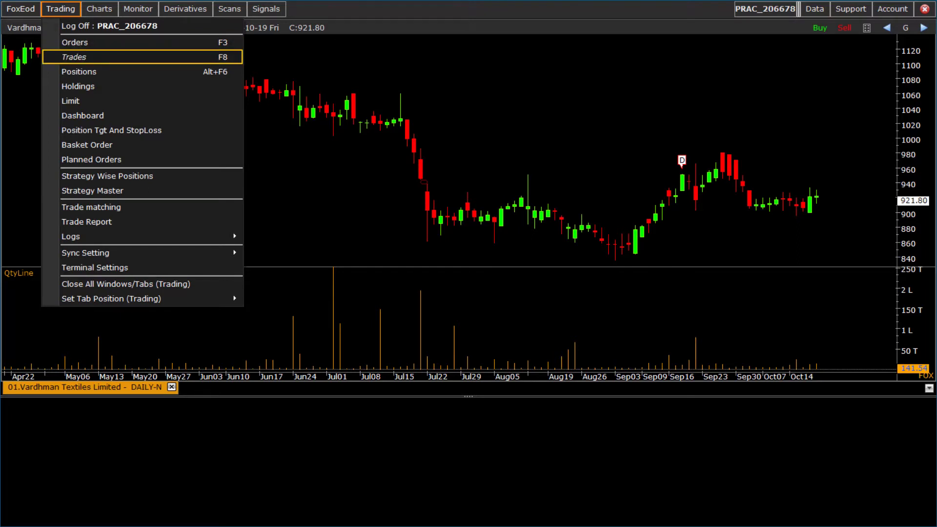
pyautogui.press('Down')
pyautogui.press('Down')
pyautogui.press('Down')
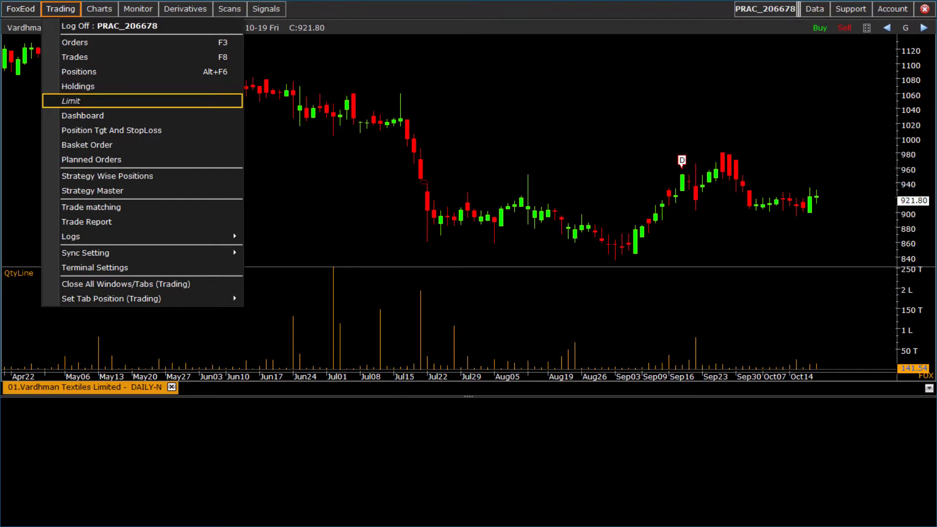
pyautogui.press('Down')
pyautogui.press('Down')
pyautogui.press('Down')
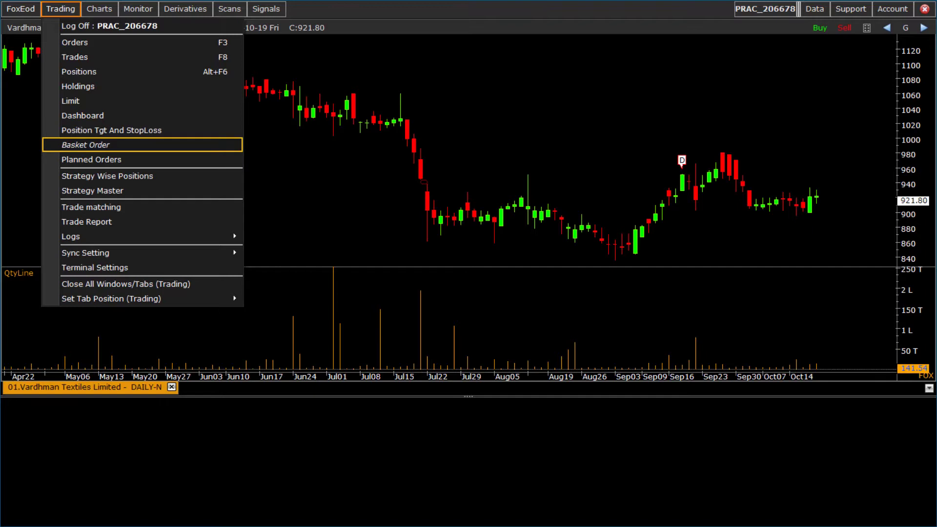
pyautogui.press('Down')
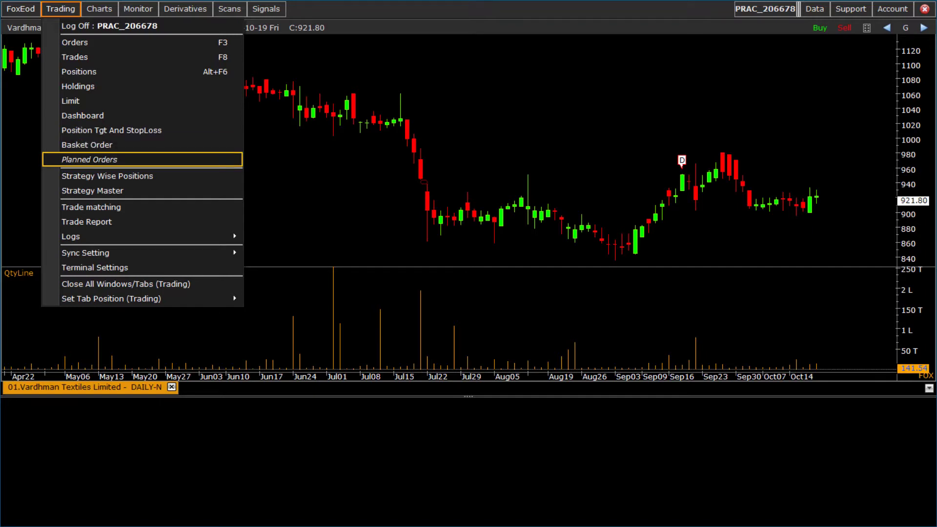
pyautogui.press('Down')
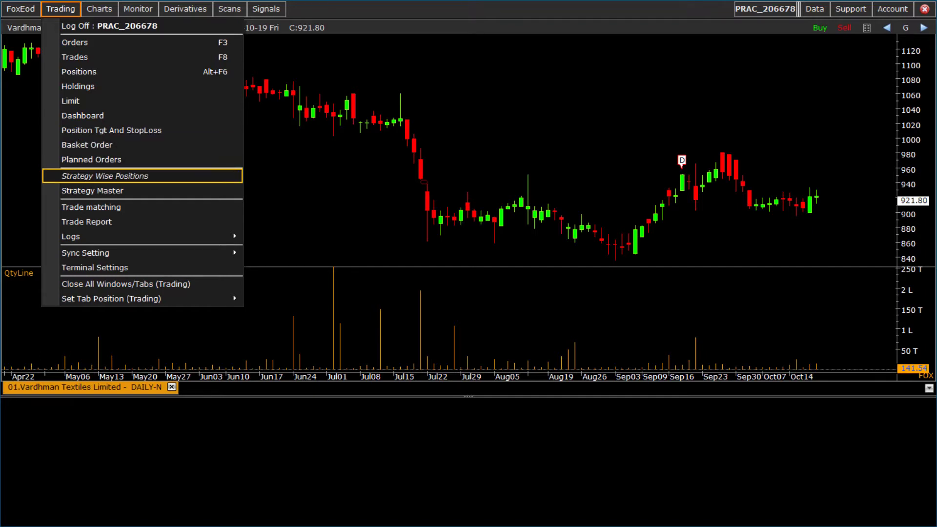
pyautogui.press('Down')
pyautogui.press('Down')
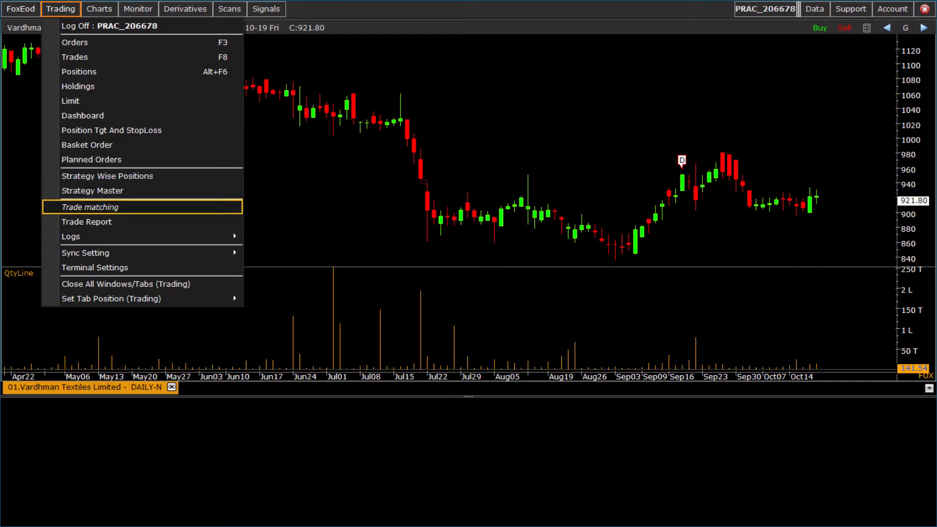
pyautogui.press('Down')
pyautogui.press('Down')
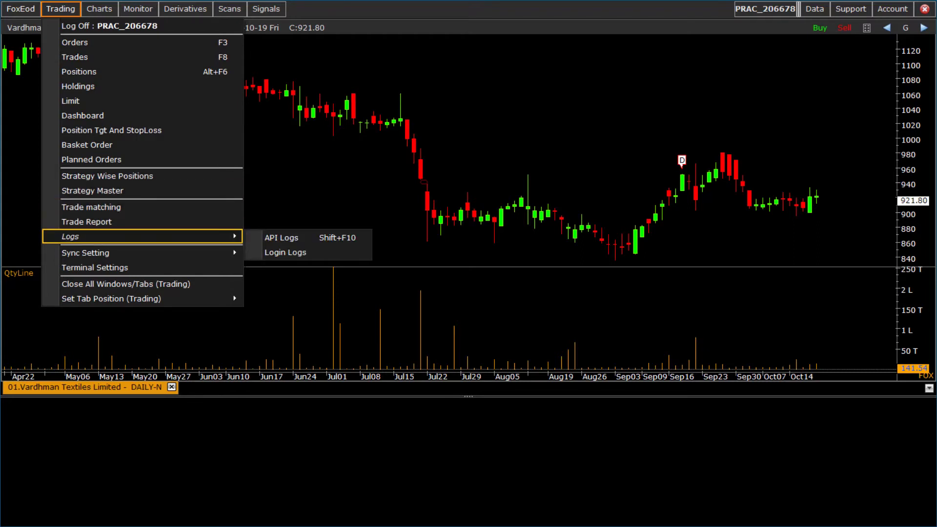
pyautogui.press('Down')
pyautogui.press('Down')
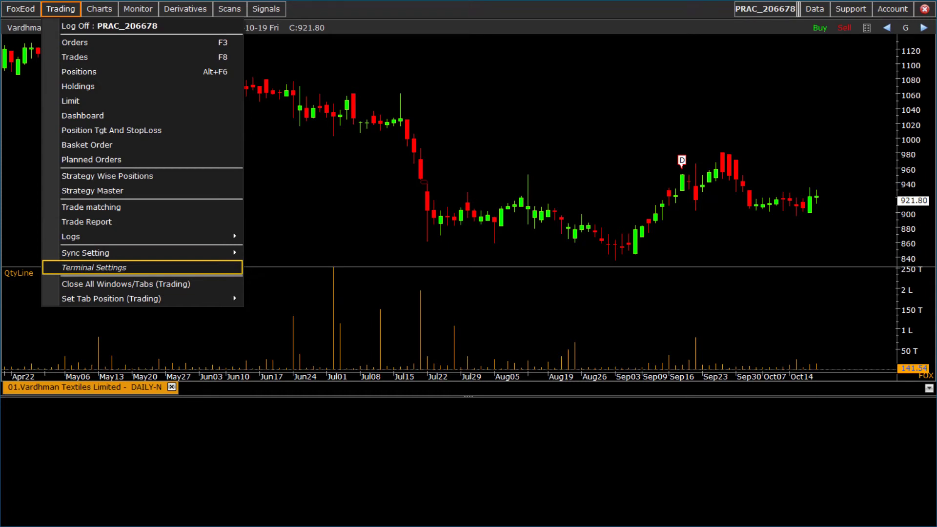
pyautogui.press('Down')
pyautogui.press('Down')
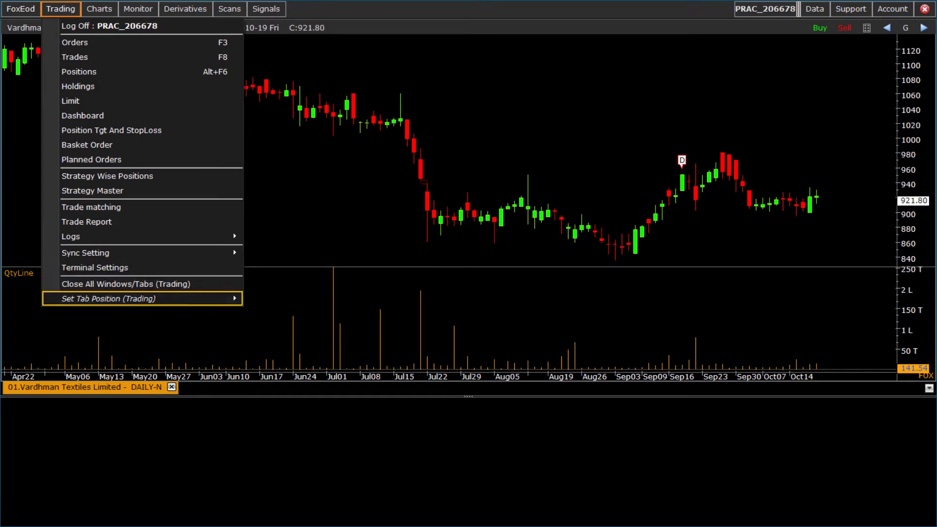
pyautogui.press('Right')
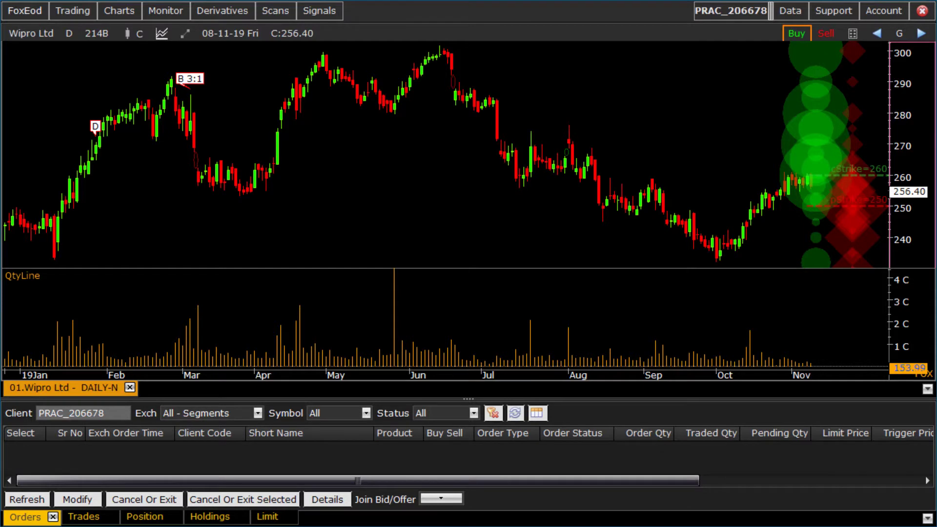
# Place and confirm a Limit buy order for 10 shares of Wipro Ltd on NSE at 255, valid for the Day.
pyautogui.press('F1')
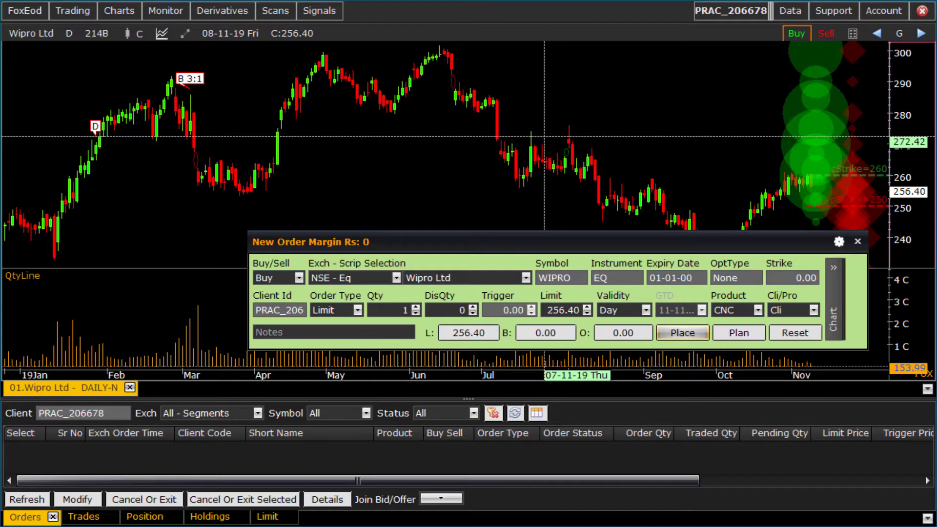
pyautogui.click(405, 310)
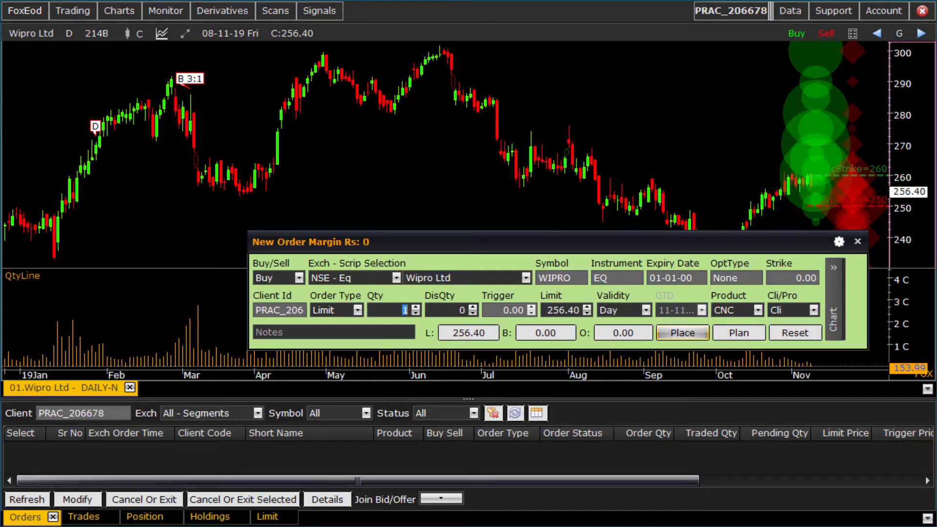
pyautogui.write('10')
pyautogui.moveTo(546, 310); pyautogui.dragTo(580, 310)
pyautogui.write('255')
pyautogui.click(682, 333)
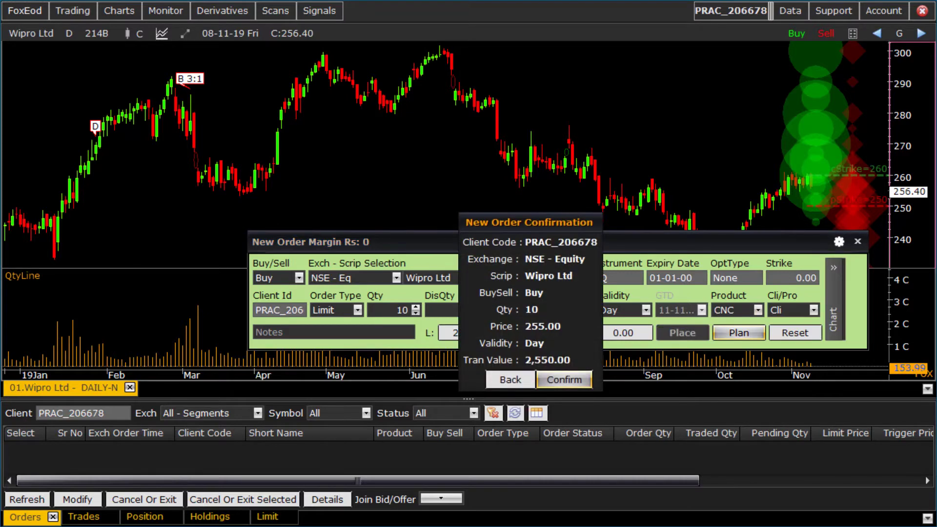
pyautogui.press('Return')
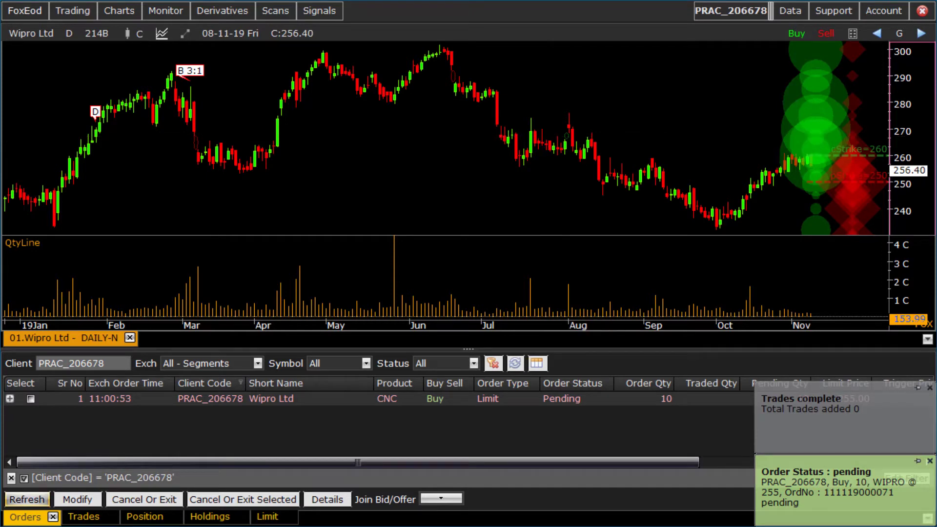
# Place and confirm a Market buy order for 10 shares of Wipro Ltd on NSE.
pyautogui.press('F1')
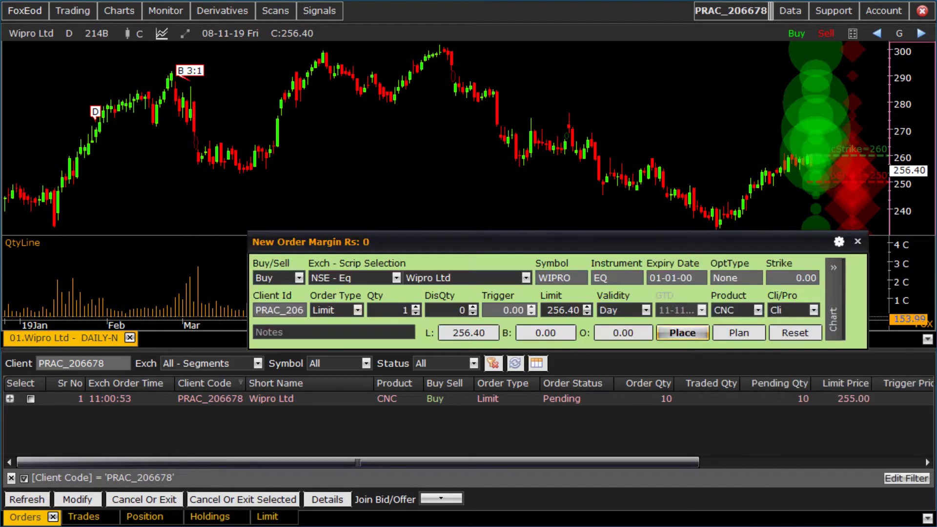
pyautogui.click(358, 310)
pyautogui.press('Down')
pyautogui.press('Return')
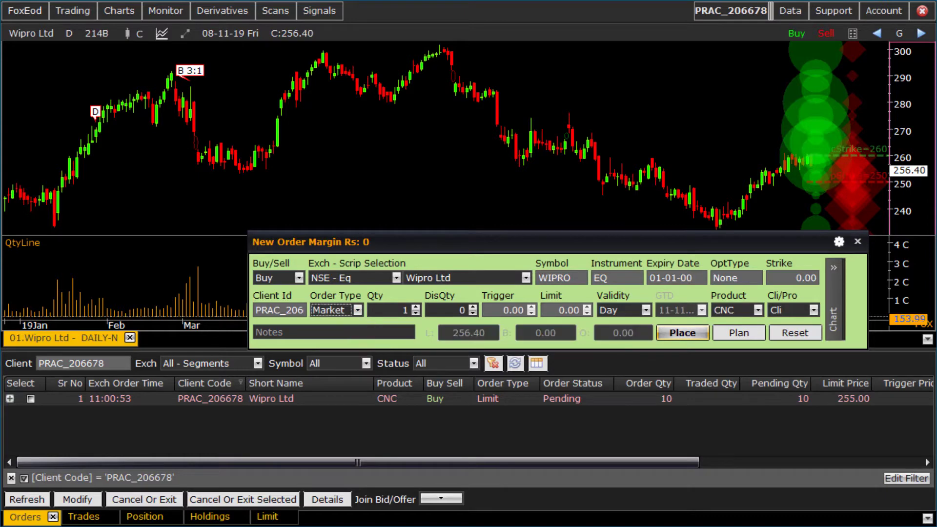
pyautogui.press('Tab')
pyautogui.write('10')
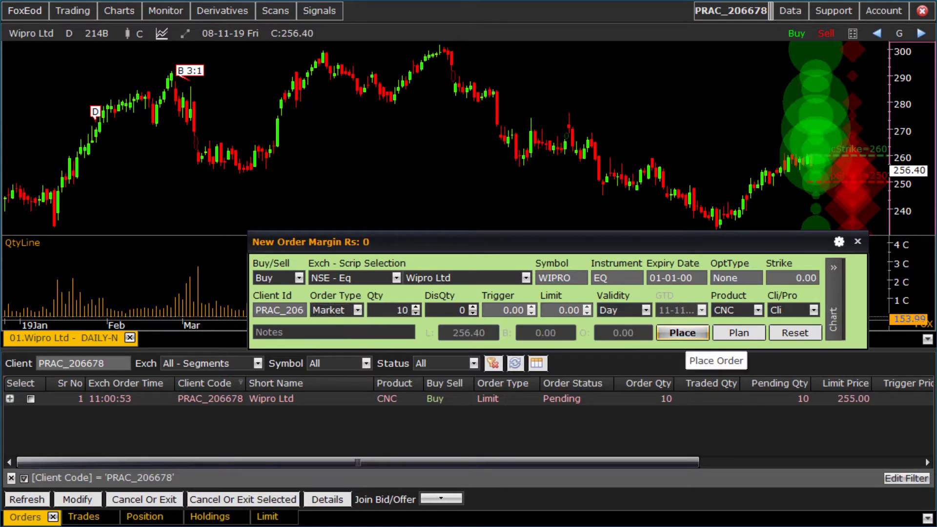
pyautogui.click(683, 333)
pyautogui.click(565, 379)
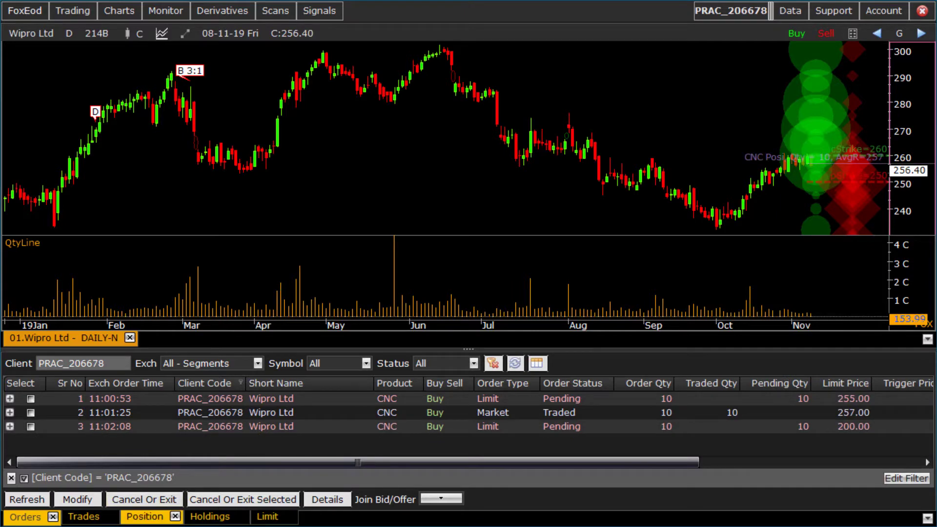
# Square off part of the CRUDEOIL 1 BBL.12 Dec NRML position with a confirmed Market sell order for quantity 2, valid for the Day.
pyautogui.click(145, 517)
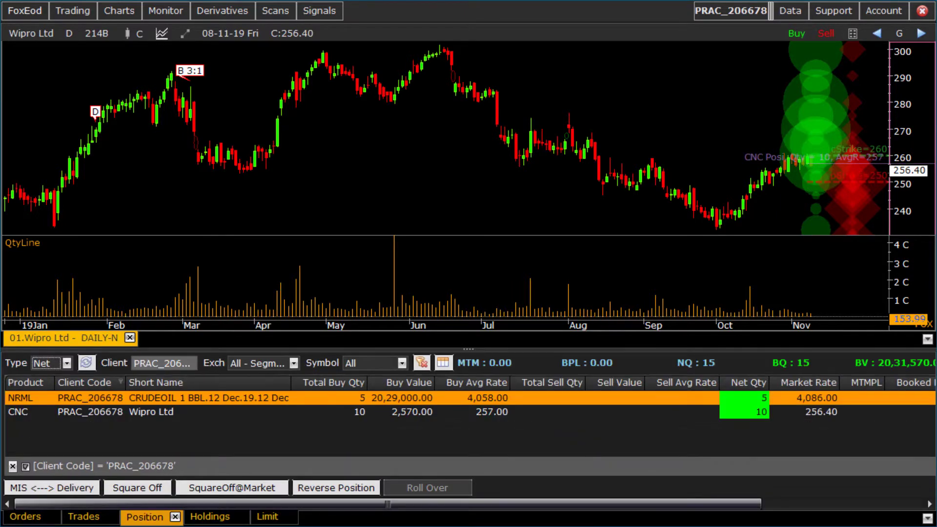
pyautogui.click(615, 412)
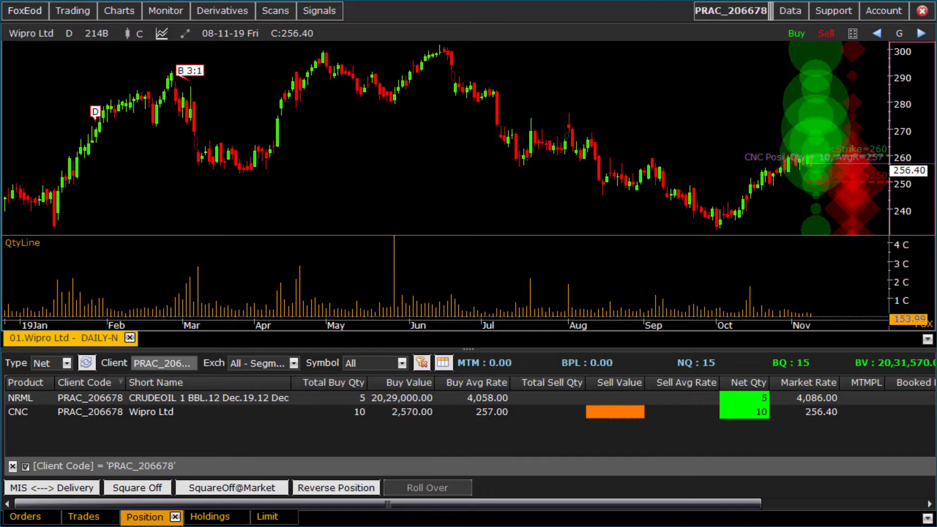
pyautogui.moveTo(548, 382)
pyautogui.mouseDown()
pyautogui.moveTo(557, 423)
pyautogui.moveTo(549, 384)
pyautogui.mouseUp()
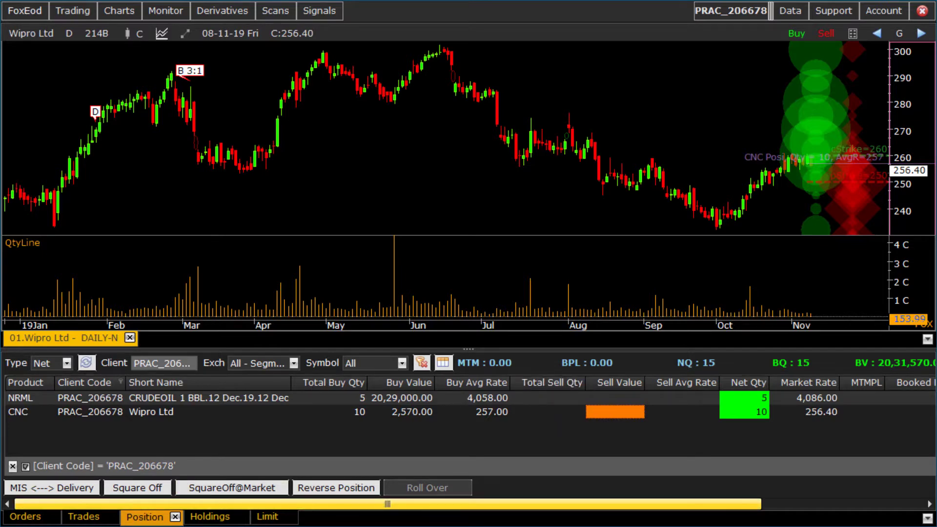
pyautogui.moveTo(232, 504); pyautogui.dragTo(356, 504)
pyautogui.click(249, 399)
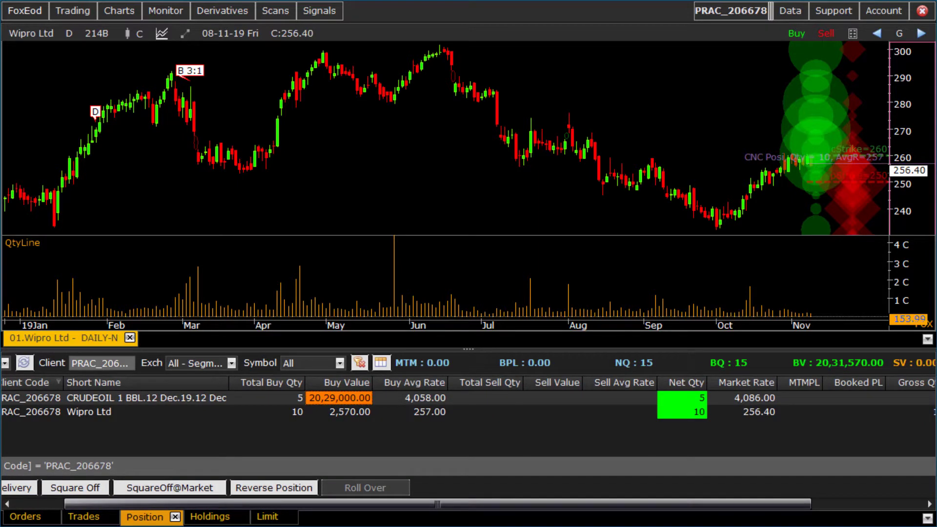
pyautogui.rightClick(317, 398)
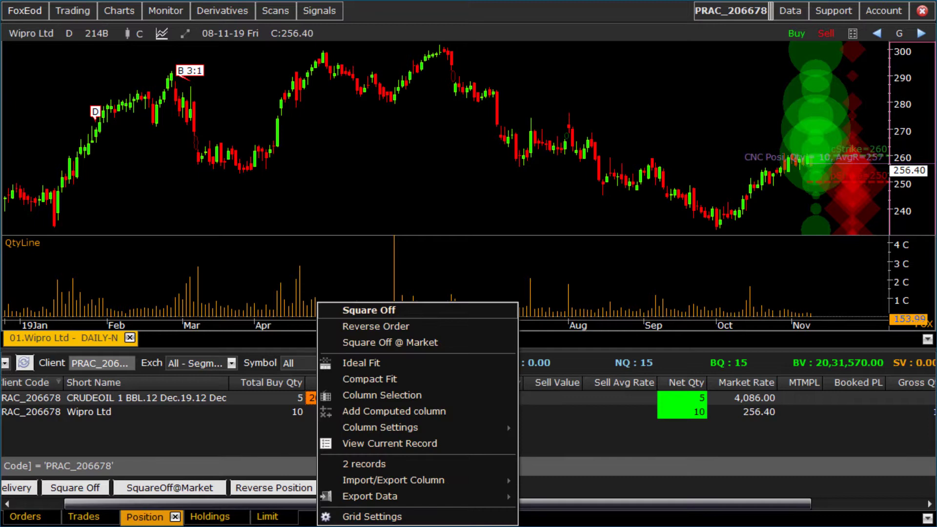
pyautogui.click(361, 310)
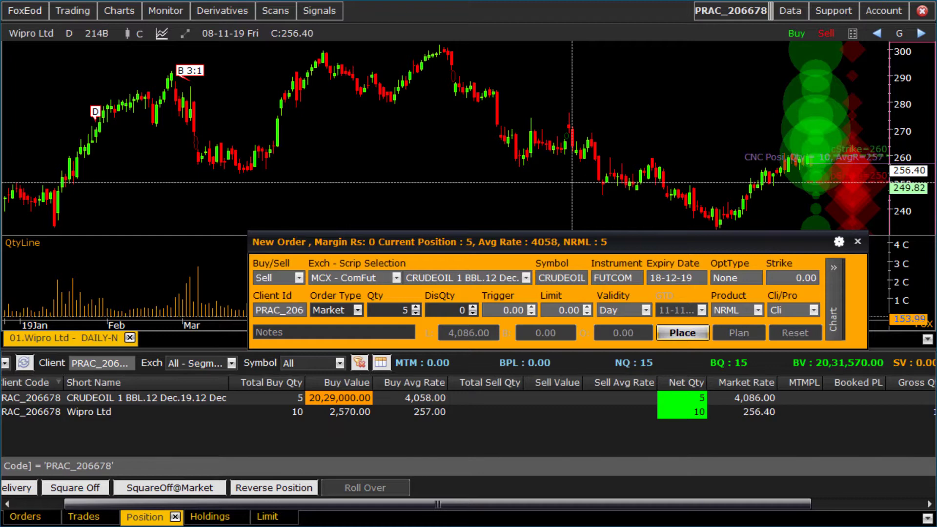
pyautogui.doubleClick(403, 310)
pyautogui.write('2')
pyautogui.press('Return')
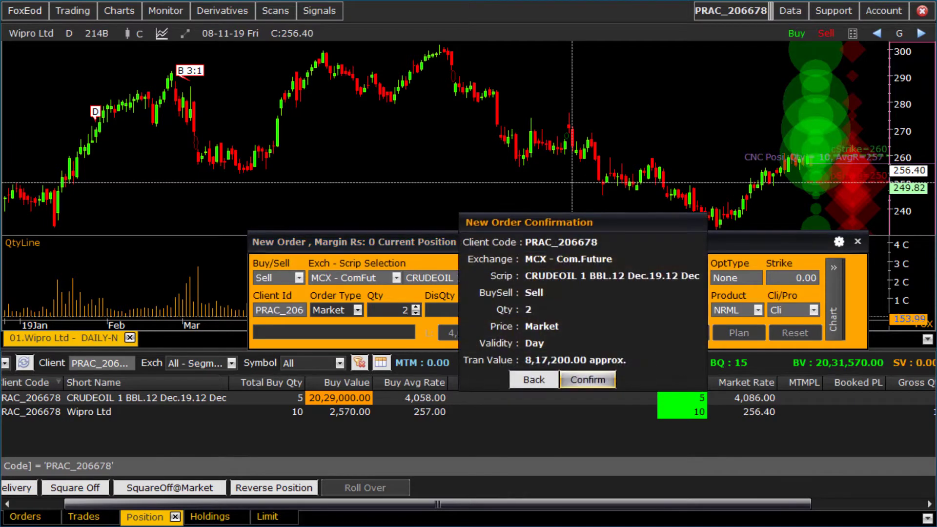
pyautogui.press('Return')
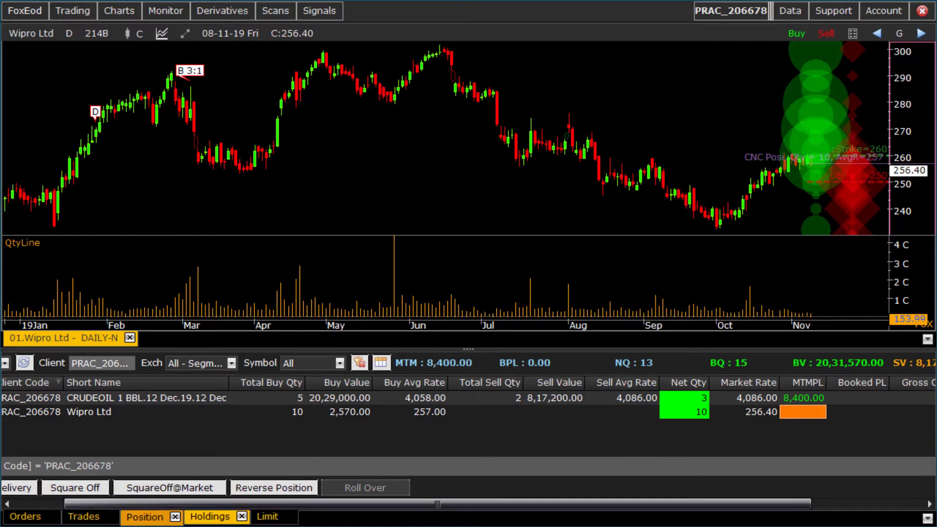
# Review the Wipro entry in the holdings and the net positions across to the MTMPL and Gross Qty columns.
pyautogui.click(210, 516)
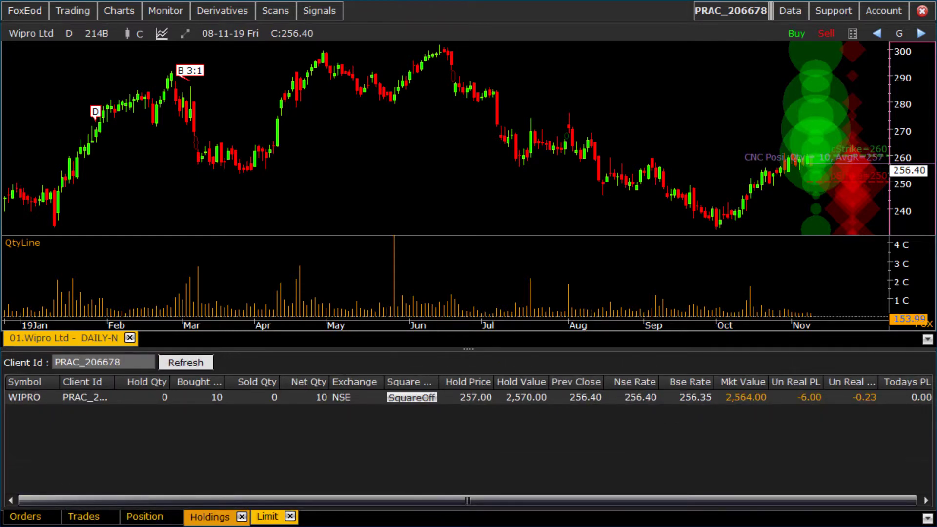
pyautogui.moveTo(468, 501); pyautogui.dragTo(470, 501)
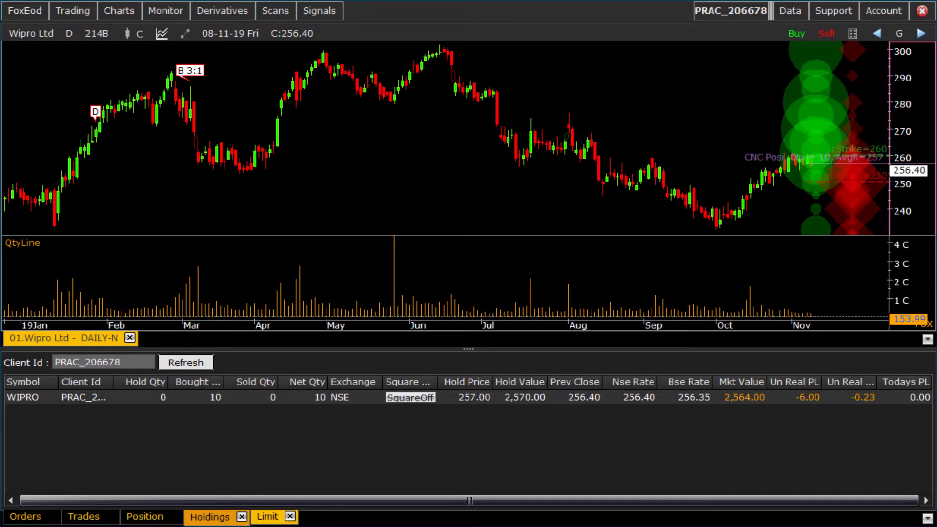
pyautogui.click(145, 517)
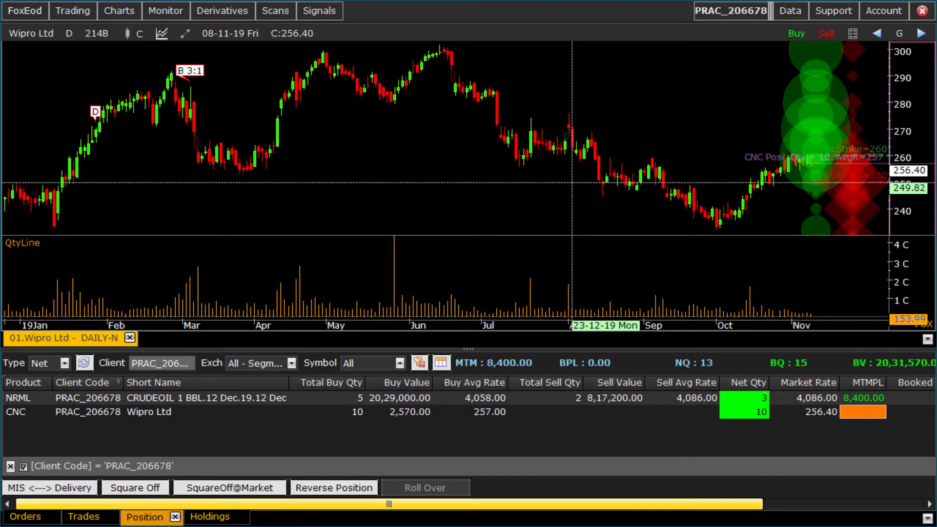
pyautogui.moveTo(389, 504); pyautogui.dragTo(549, 504)
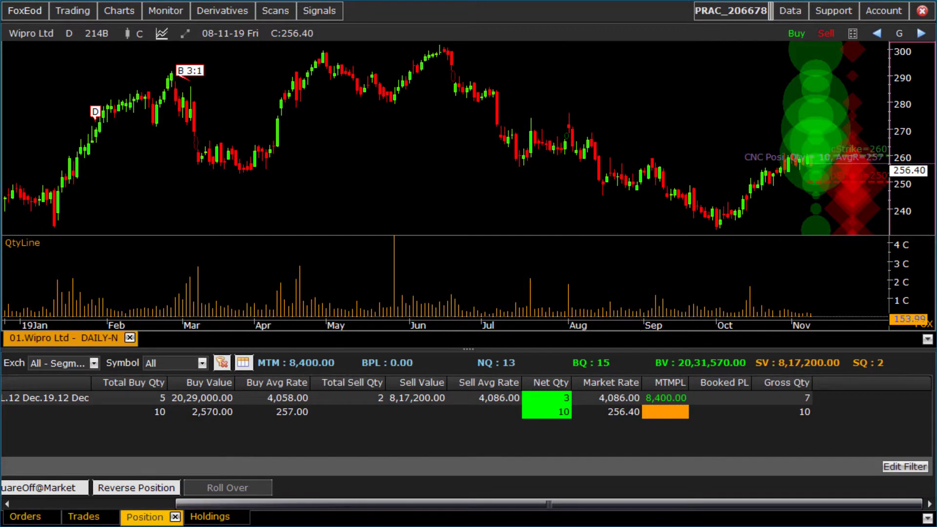
# Change the chart's scrip to BRITANNIA.19.11 Nov by searching the NSE - EqFut segment for "brita".
pyautogui.doubleClick(301, 179)
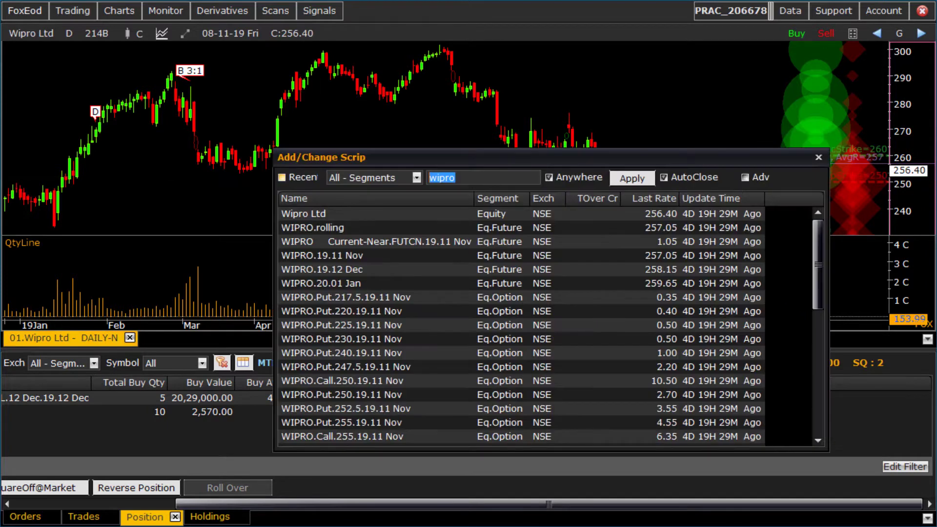
pyautogui.click(417, 178)
pyautogui.press('Return')
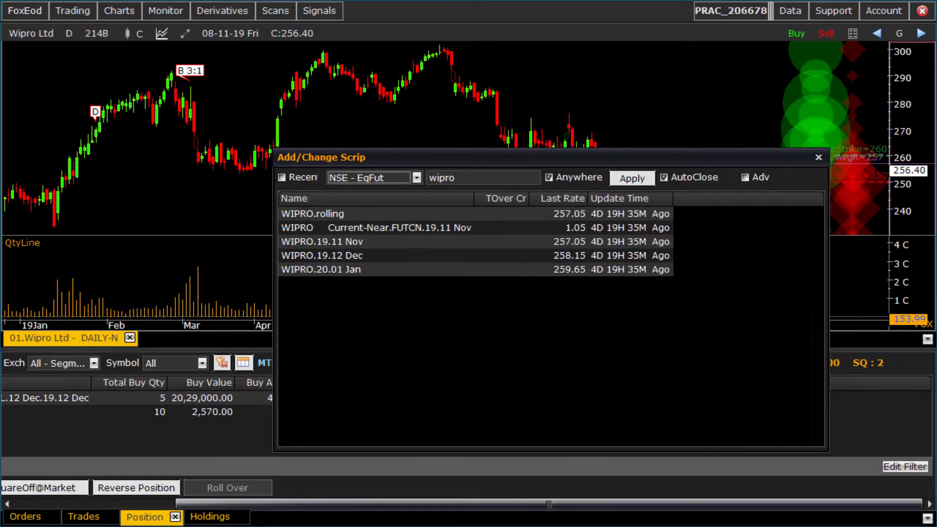
pyautogui.press('Tab')
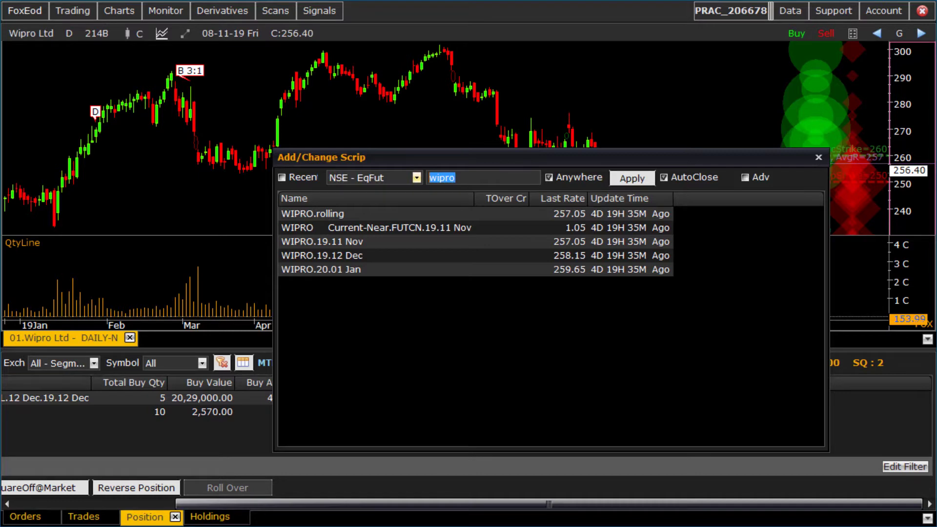
pyautogui.write('brita')
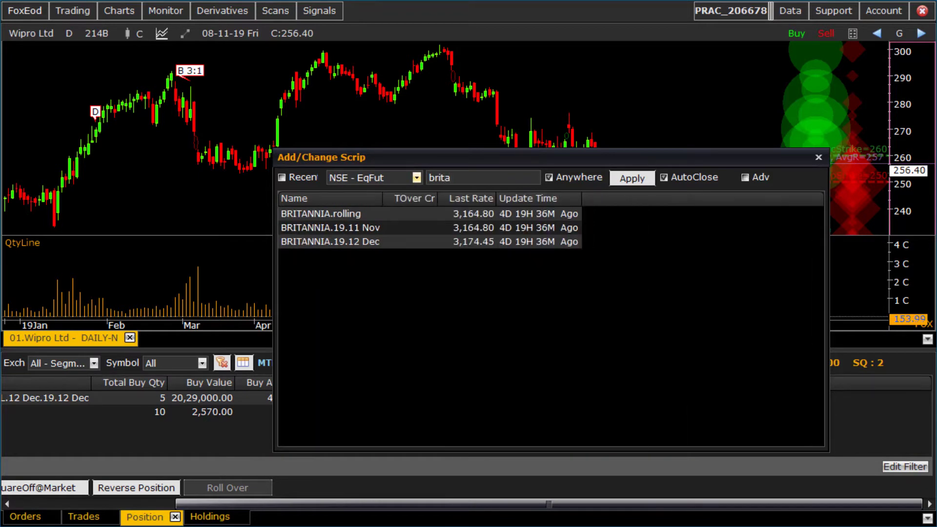
pyautogui.press('Down')
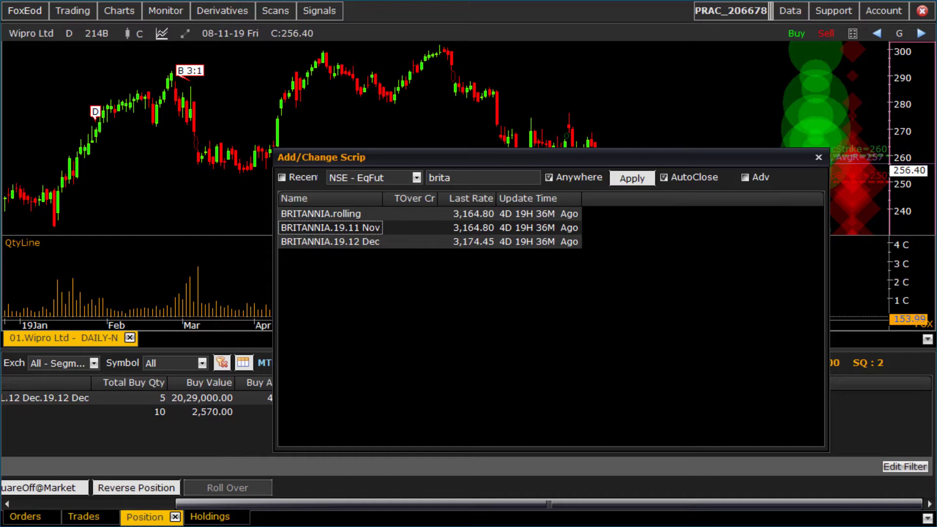
pyautogui.press('Return')
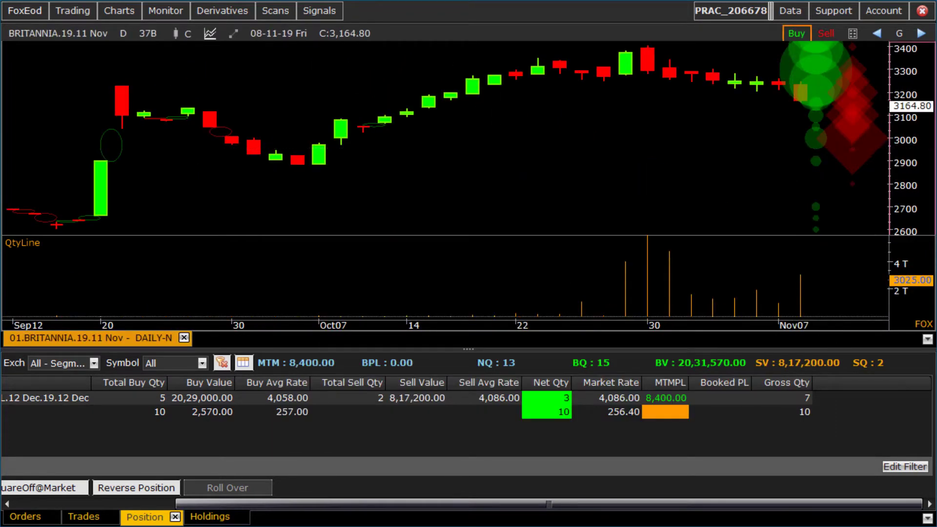
# Place and confirm a Market buy order for 200 of BRITANNIA.19.11 Nov as an NRML product, valid for the Day.
pyautogui.click(797, 33)
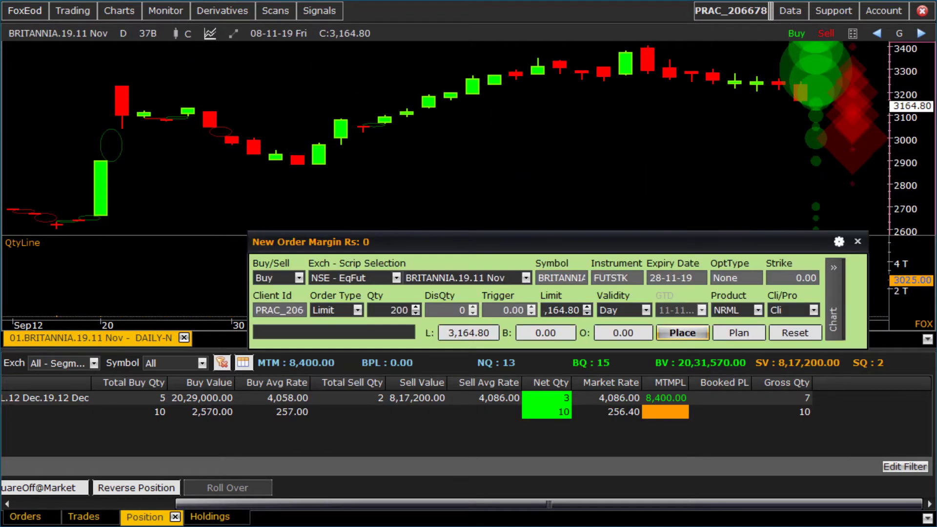
pyautogui.click(358, 310)
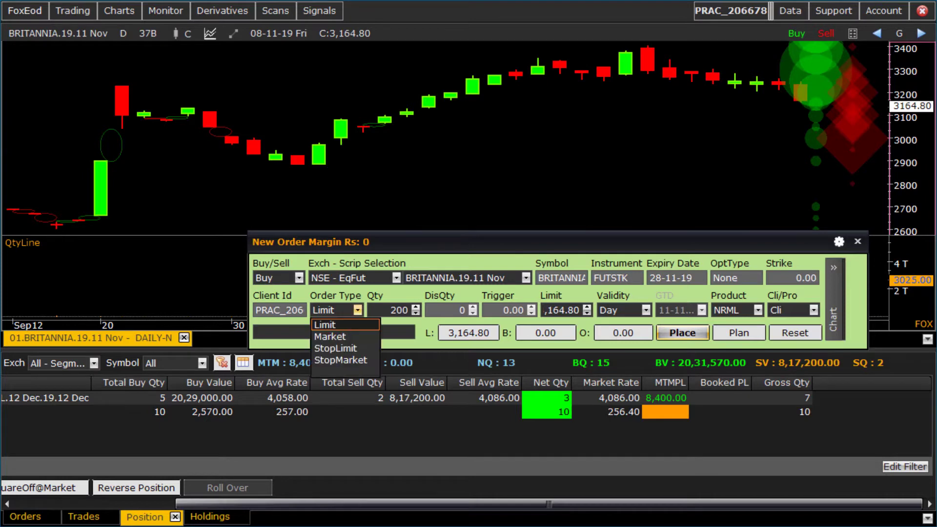
pyautogui.click(328, 338)
pyautogui.click(683, 333)
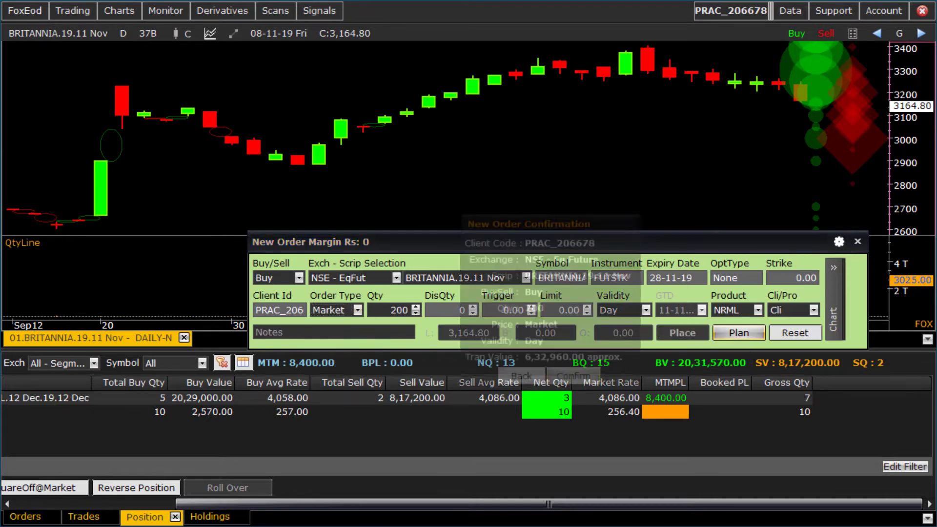
pyautogui.click(577, 379)
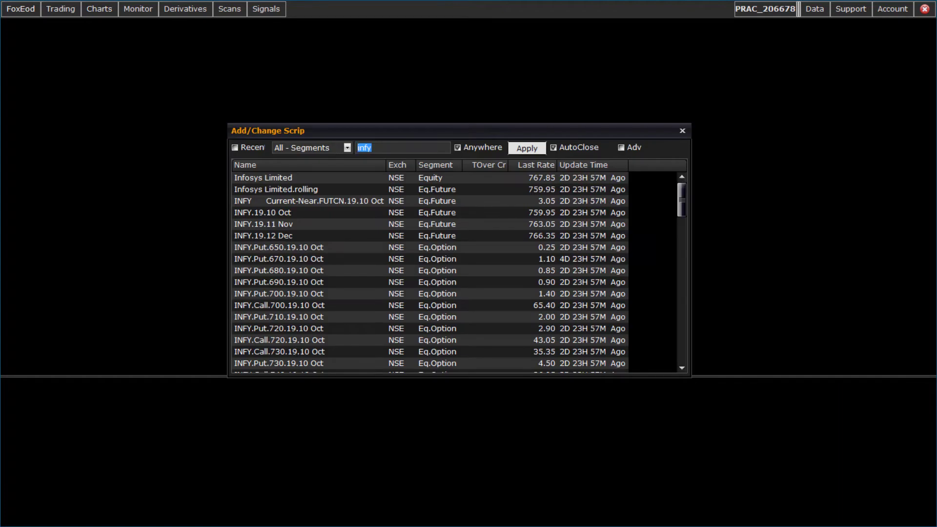
# Open the chart of Infosys Limited and change its scrip to Wipro Ltd.
pyautogui.doubleClick(308, 178)
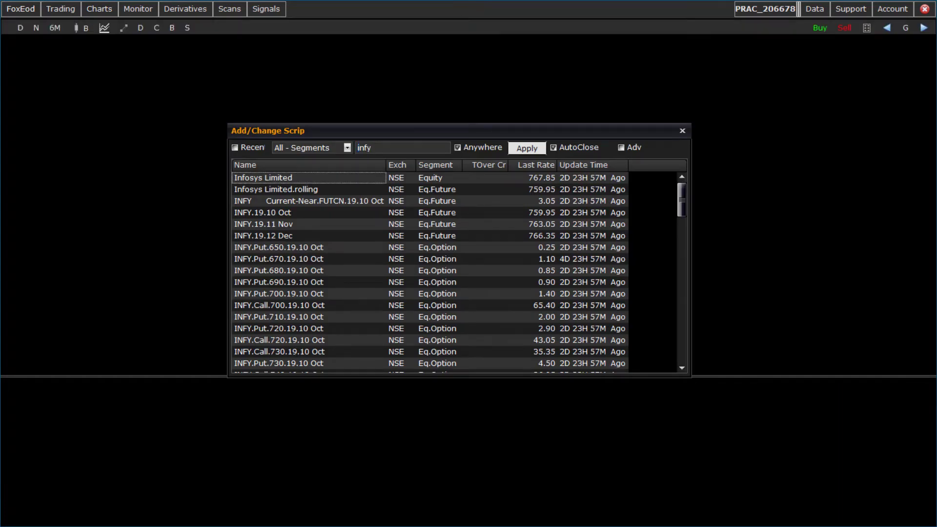
pyautogui.press('Return')
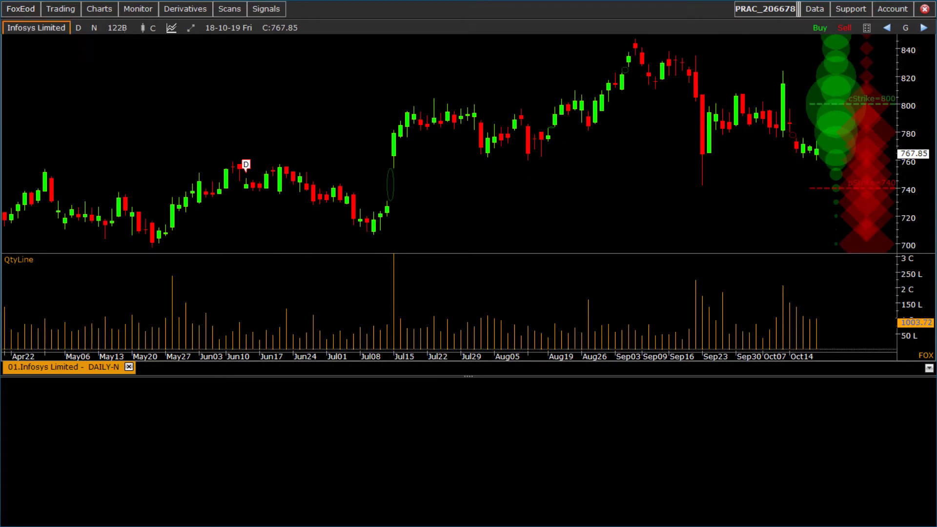
pyautogui.click(37, 27)
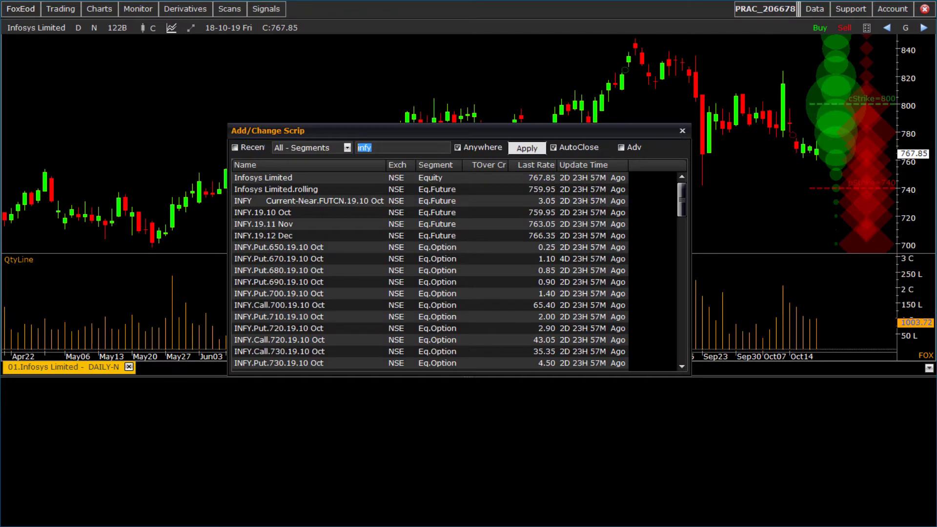
pyautogui.write('wipro')
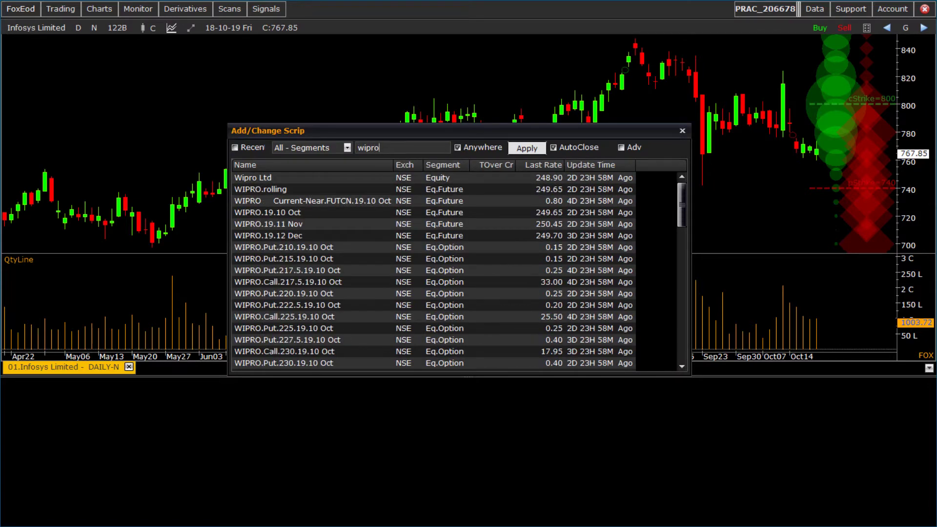
pyautogui.doubleClick(253, 178)
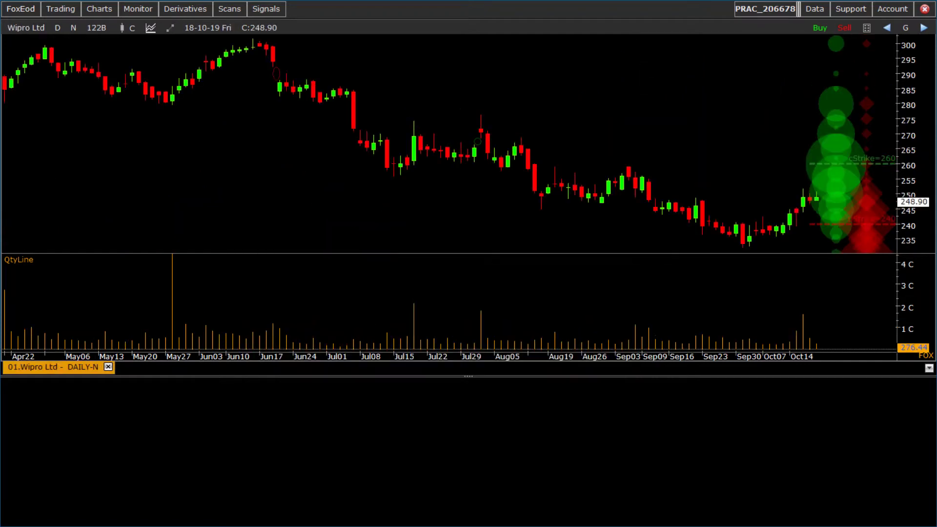
# View the Wipro Ltd chart in the Weekly, Weekly Expiry, Monthly, Quarterly and Yearly periods, and return it to Daily.
pyautogui.click(57, 28)
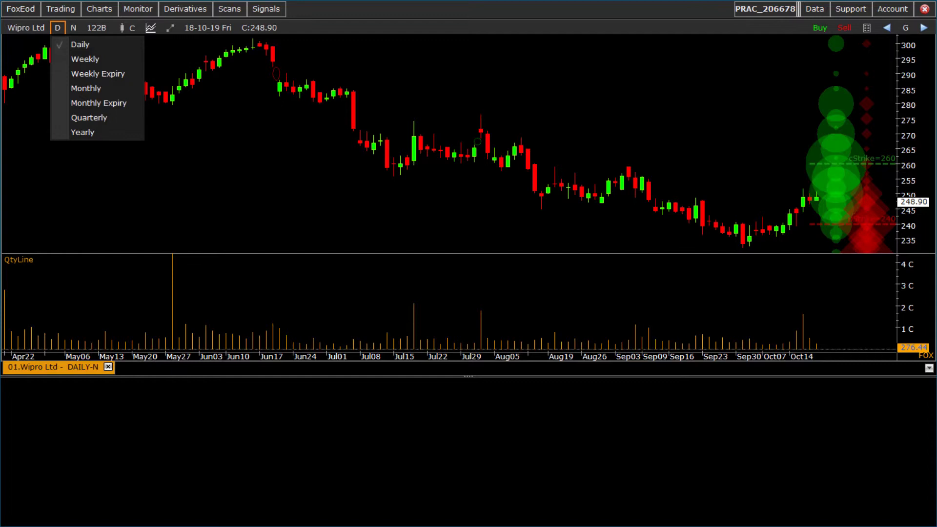
pyautogui.press('Escape')
pyautogui.click(57, 28)
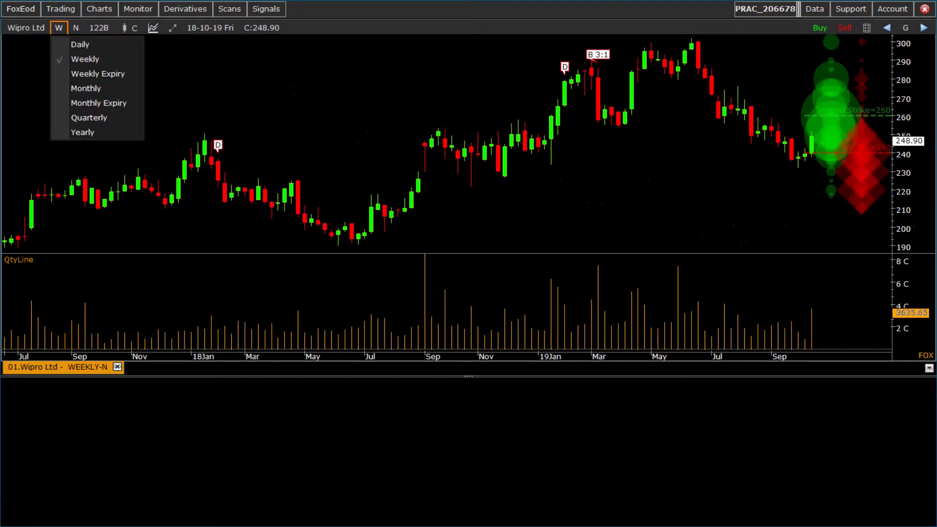
pyautogui.click(97, 74)
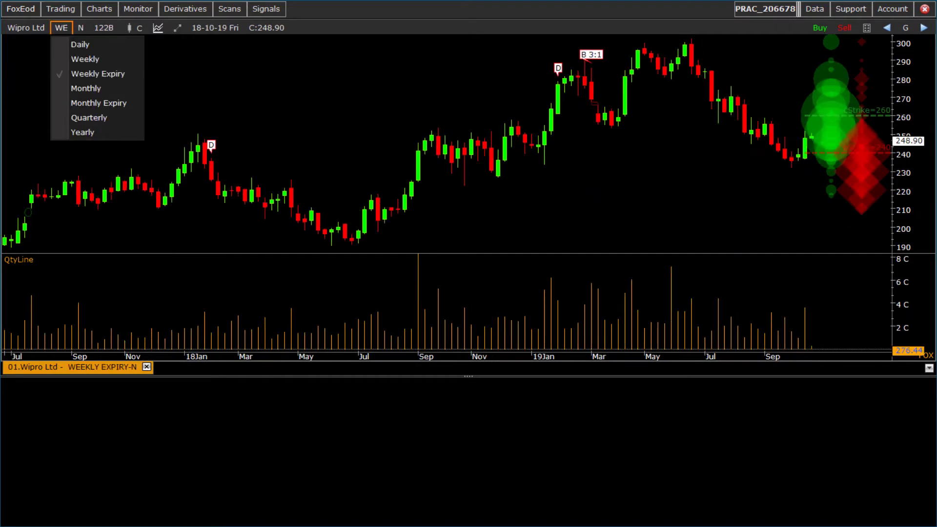
pyautogui.press('Down')
pyautogui.press('Escape')
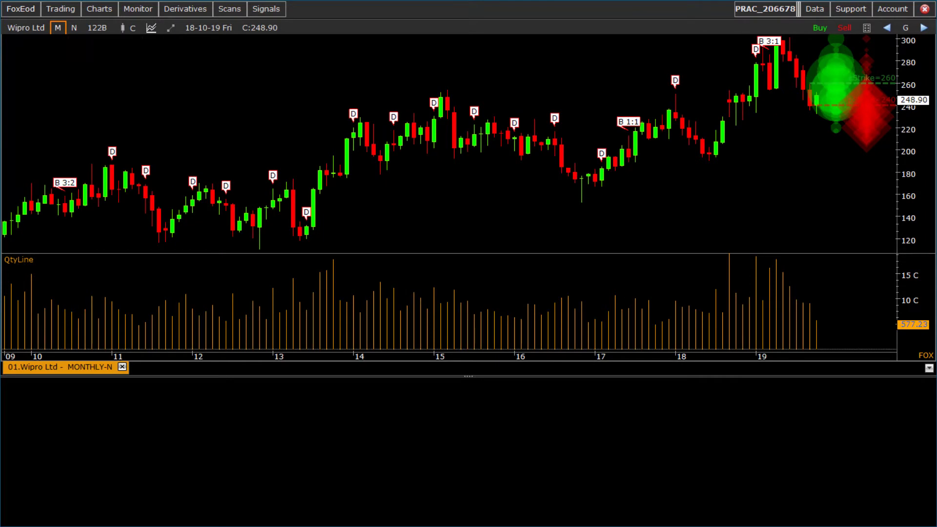
pyautogui.press('Down')
pyautogui.press('Down')
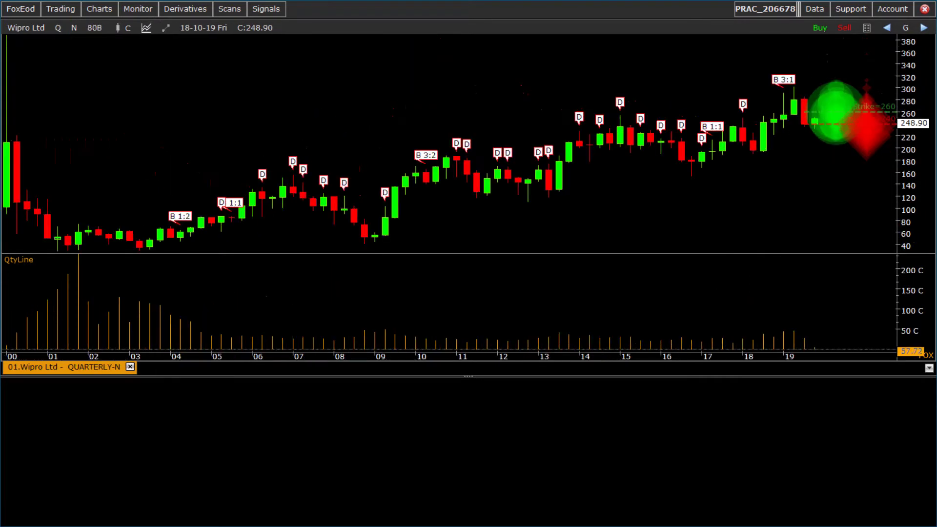
pyautogui.press('Down')
pyautogui.click(57, 27)
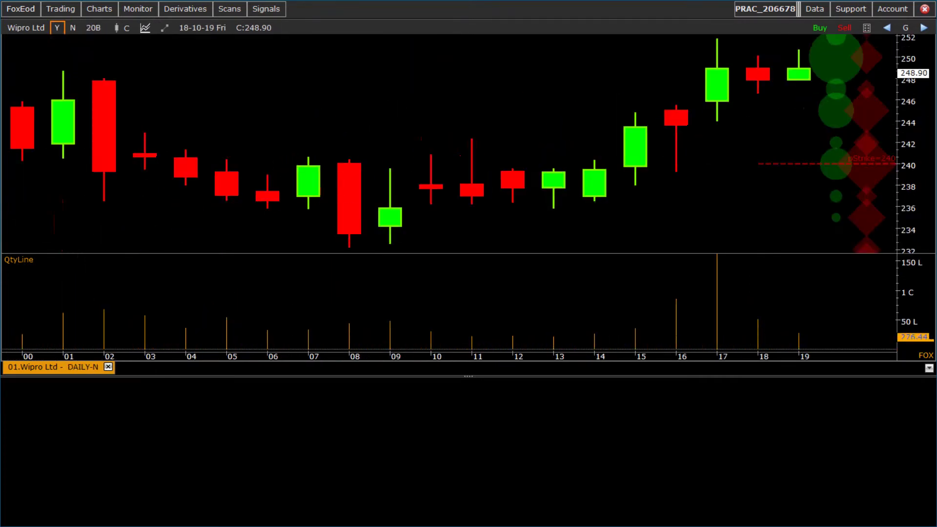
# View the Wipro Ltd chart as Heikin Ashi and open the Point And Figure settings, closing them without applying.
pyautogui.click(73, 27)
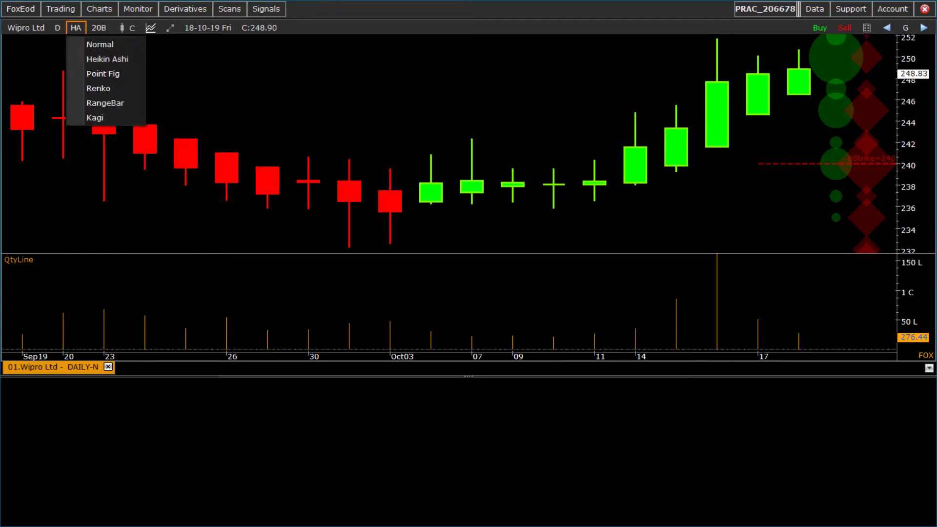
pyautogui.press('Down')
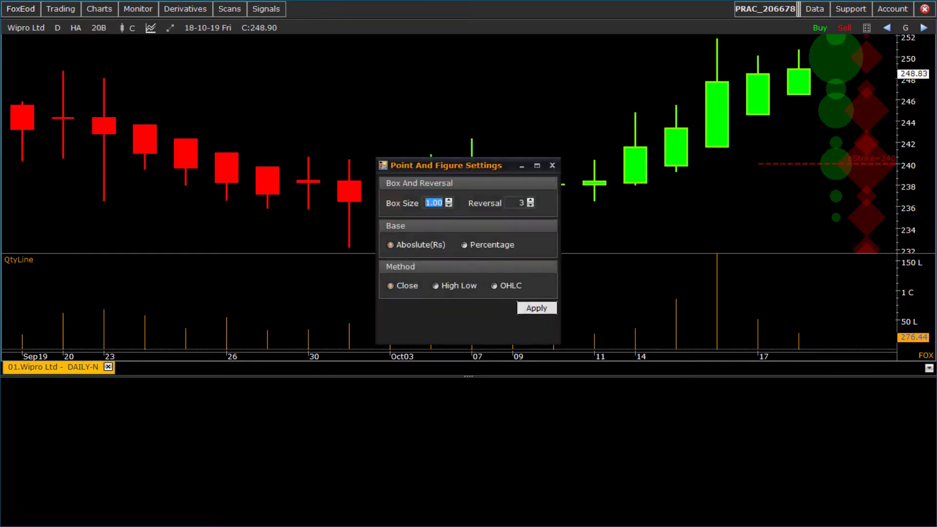
pyautogui.click(552, 166)
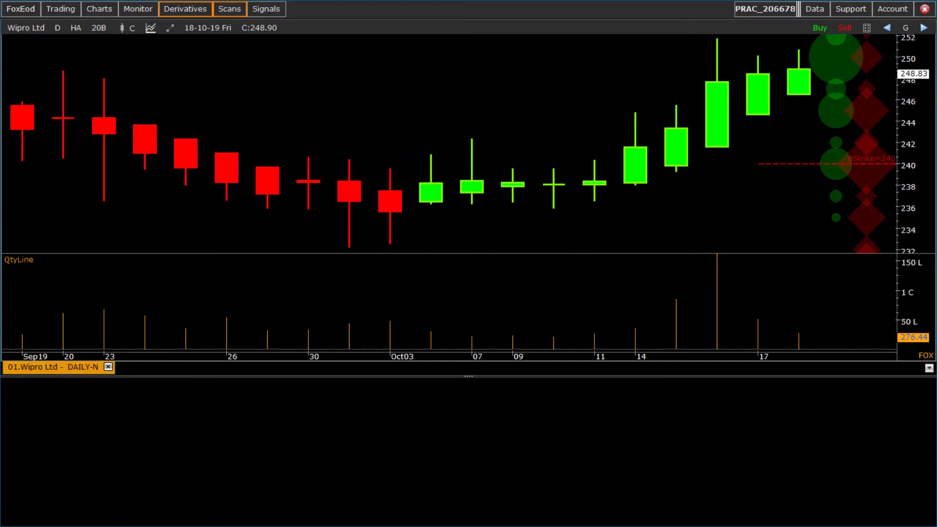
# View the Wipro Ltd chart as Renko with box size 1.00, reversal 3, absolute base and the Close method.
pyautogui.click(76, 28)
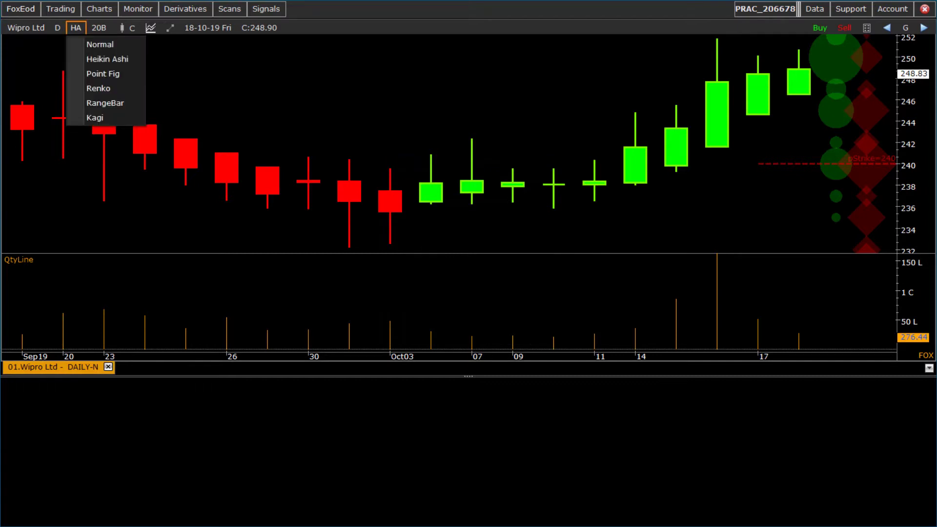
pyautogui.click(98, 88)
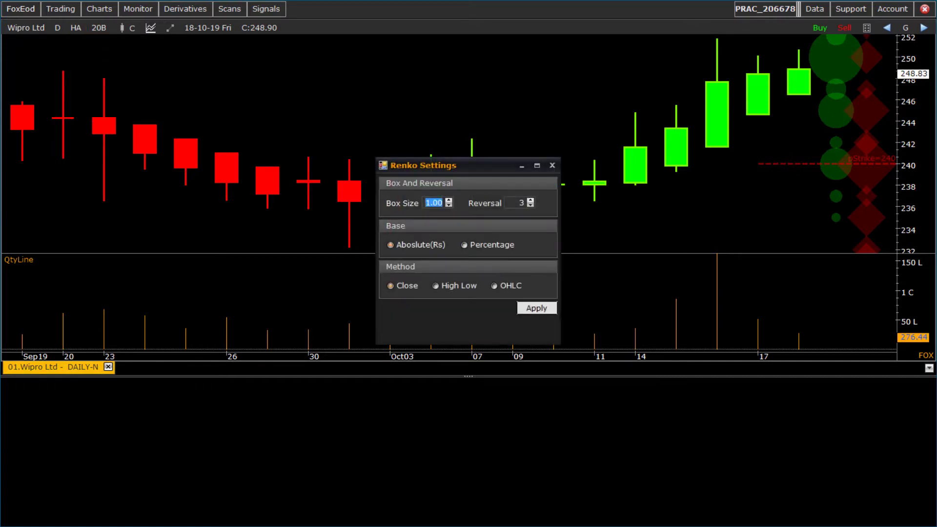
pyautogui.press('Return')
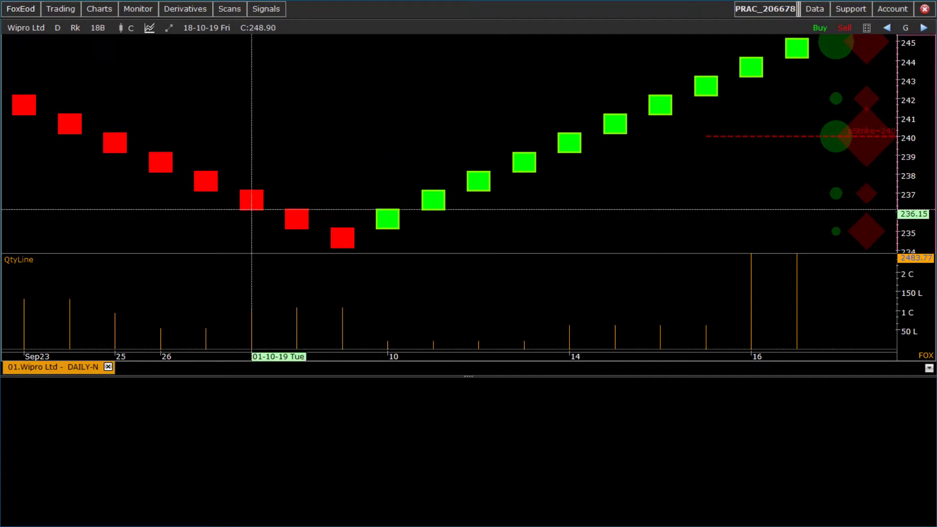
pyautogui.scroll(-5, 252, 210)
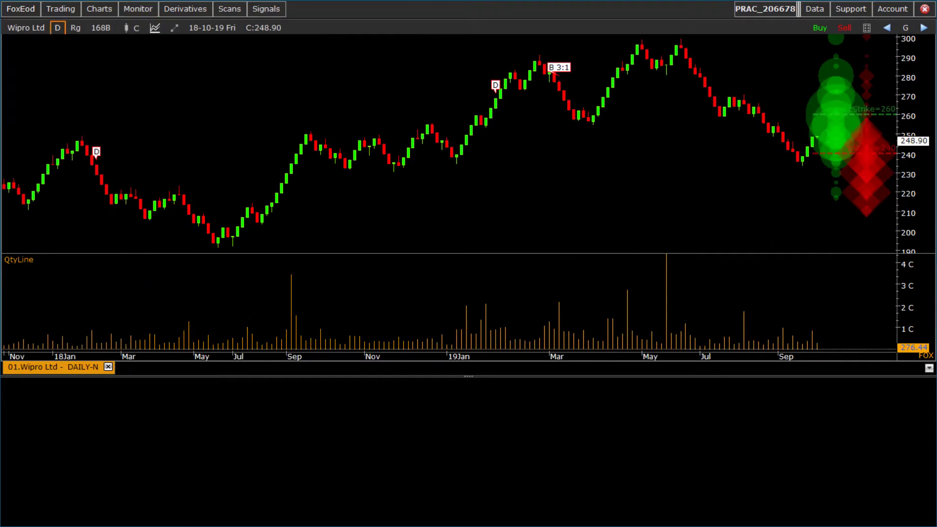
# View the Wipro Ltd chart as Kagi with reversal 3, absolute base and the Close method, and return it to Normal.
pyautogui.click(75, 28)
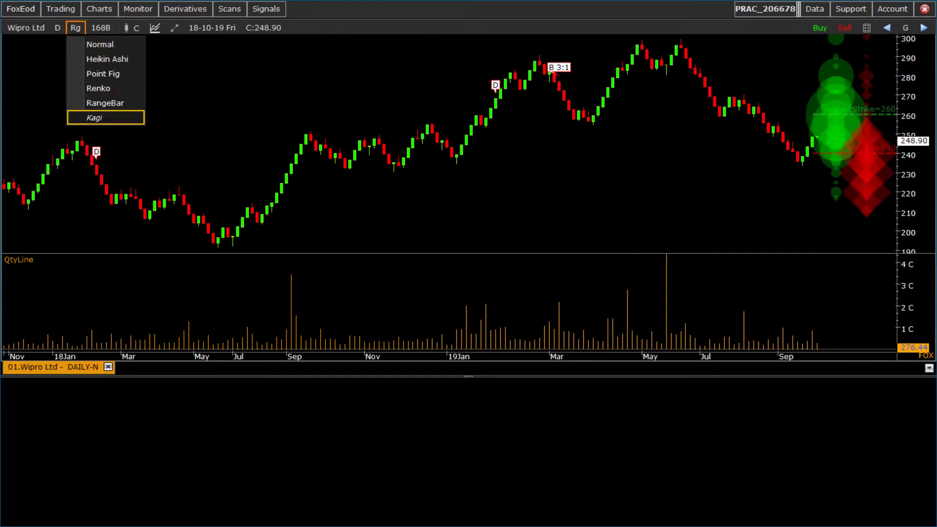
pyautogui.click(95, 114)
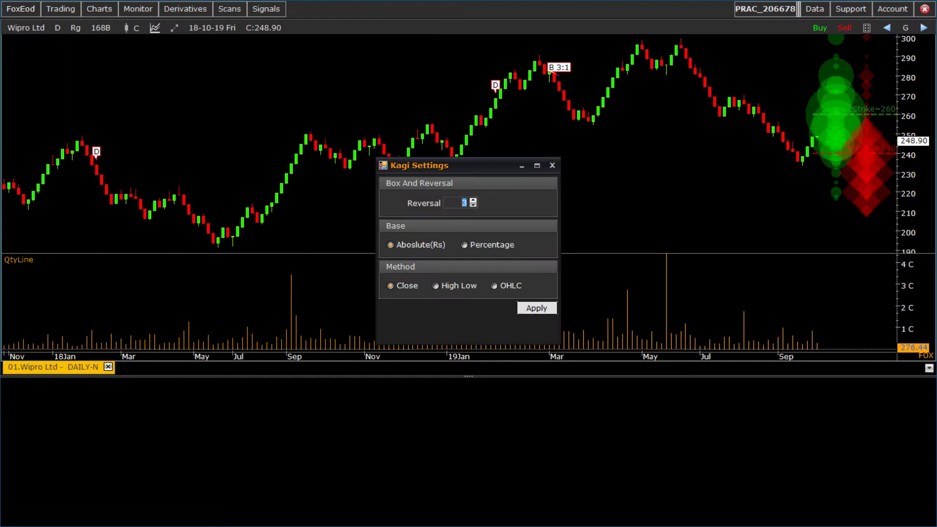
pyautogui.click(537, 308)
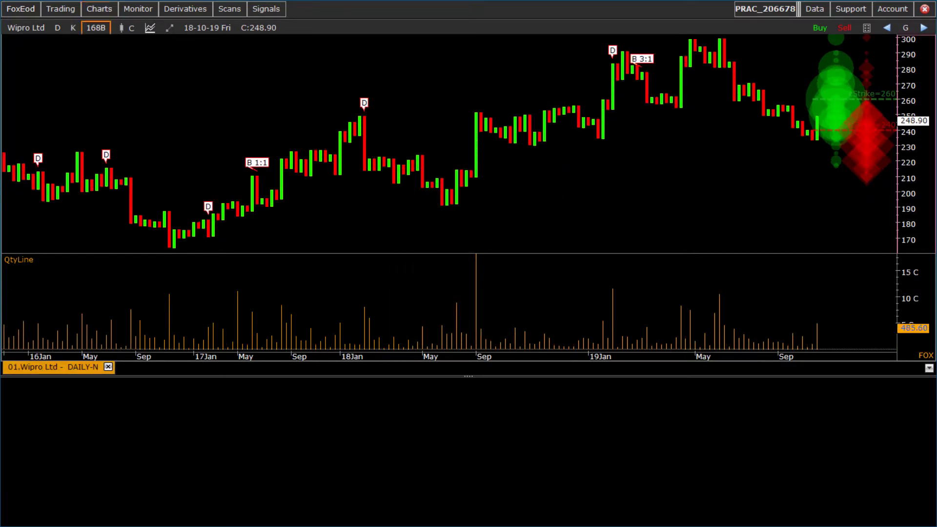
pyautogui.click(73, 28)
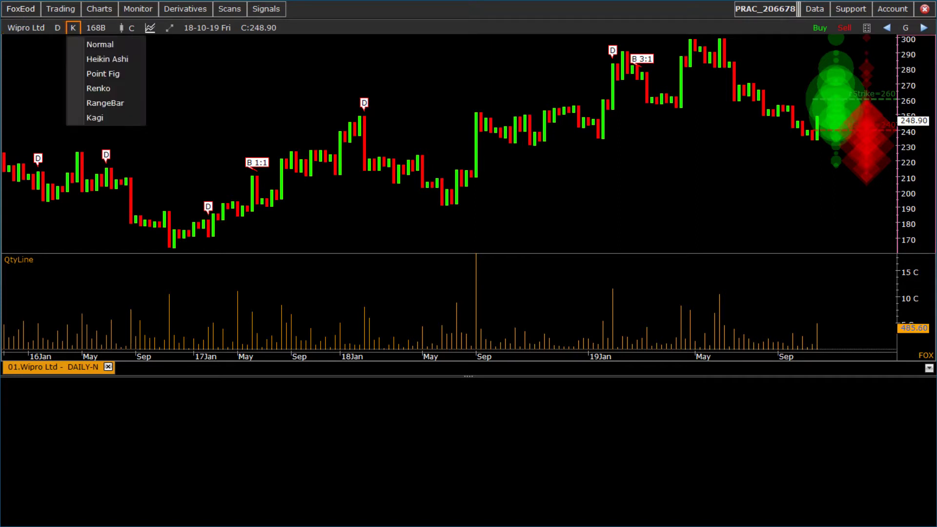
pyautogui.click(100, 44)
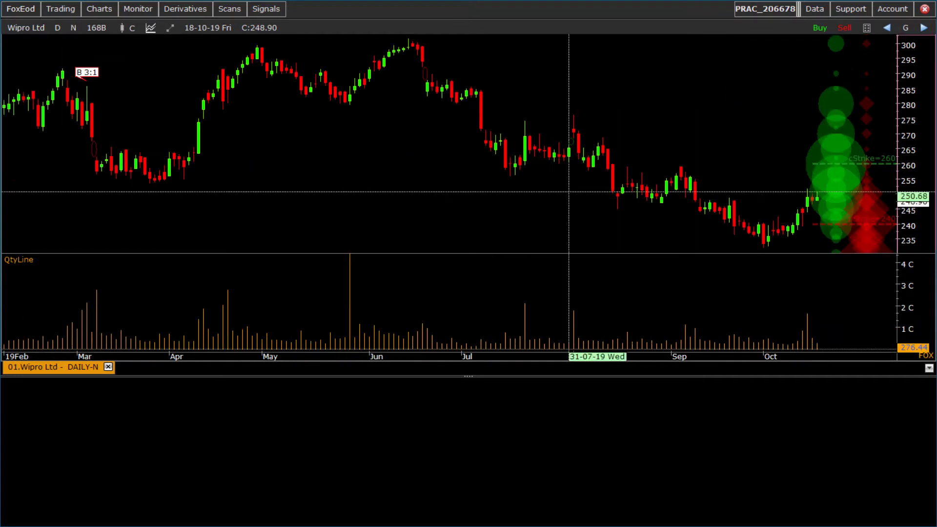
pyautogui.scroll(-2, 569, 192)
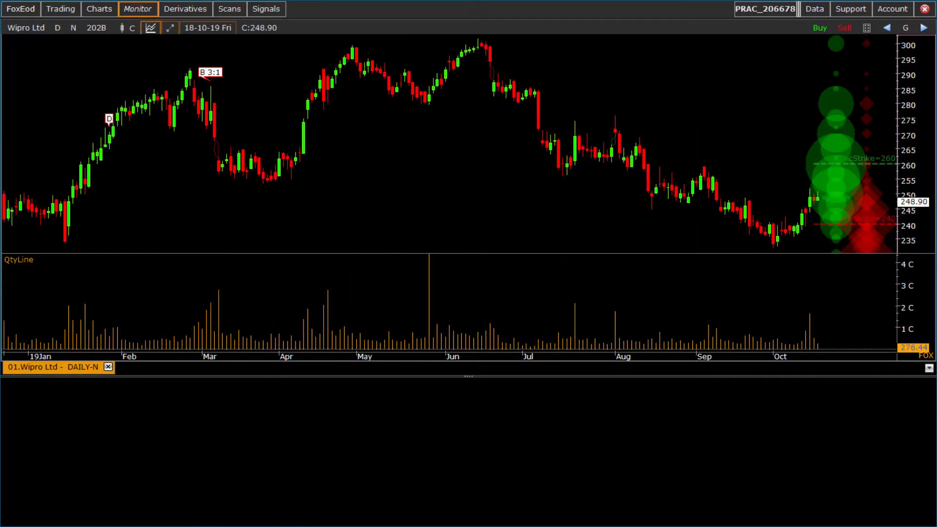
# View the Wipro Ltd chart with the Line, OHLC Bars and HLC Bars bar types.
pyautogui.click(126, 27)
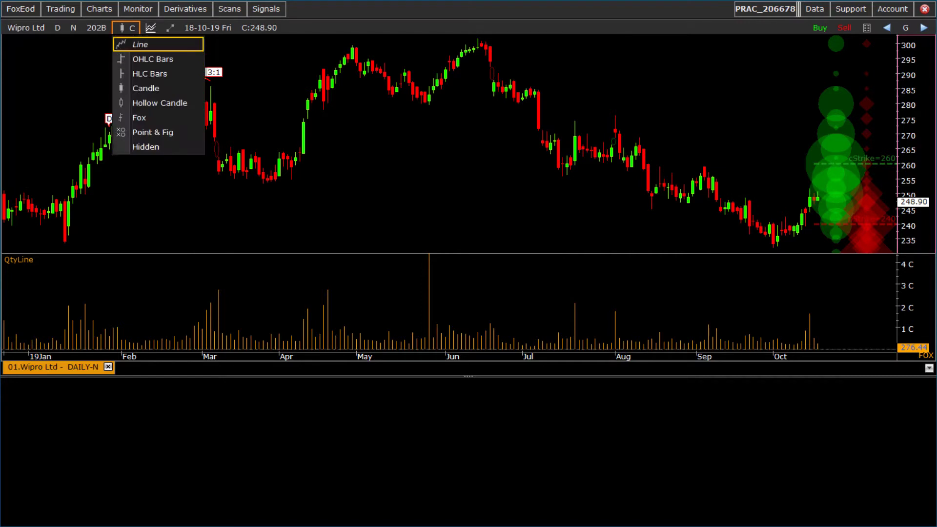
pyautogui.click(140, 44)
pyautogui.click(125, 28)
pyautogui.click(153, 59)
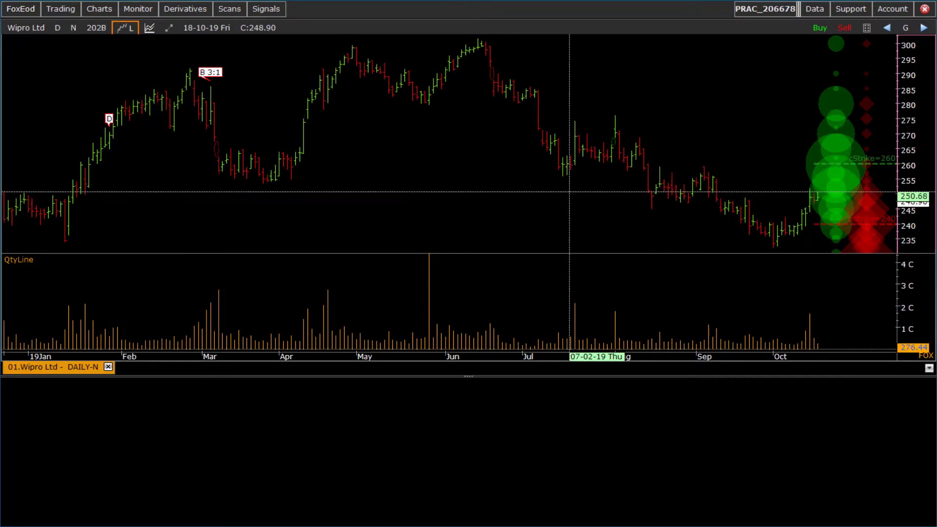
pyautogui.click(126, 28)
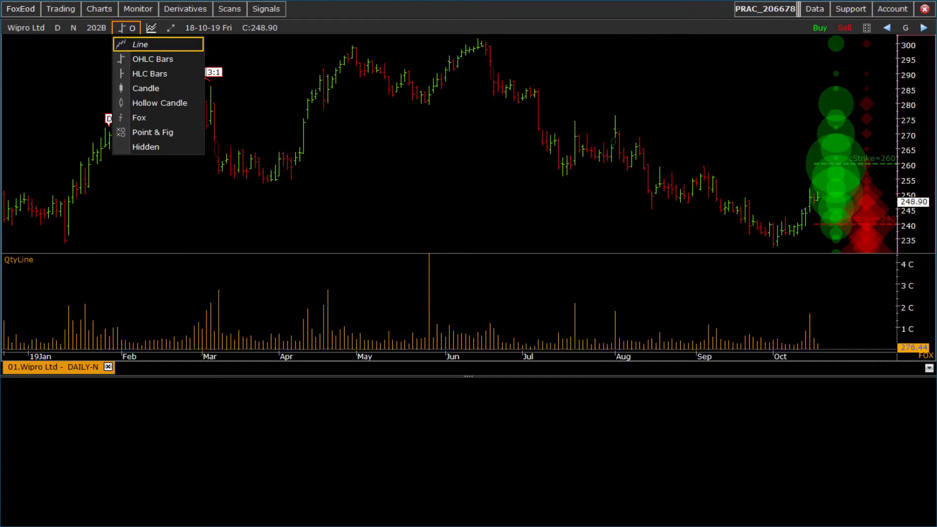
pyautogui.click(149, 73)
# View the Wipro Ltd chart with the Candle, Hollow Candle and Fox bar types, and return it to Candle.
pyautogui.click(126, 28)
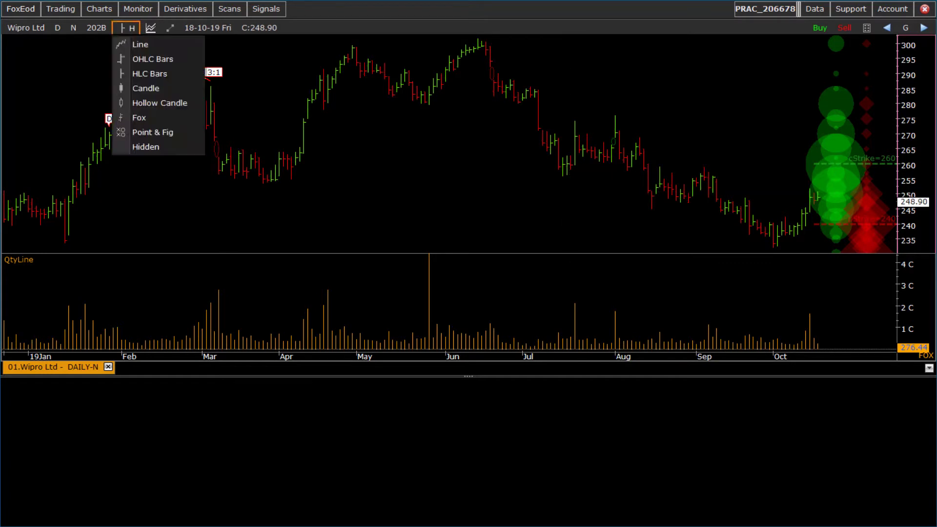
pyautogui.click(150, 88)
pyautogui.click(125, 28)
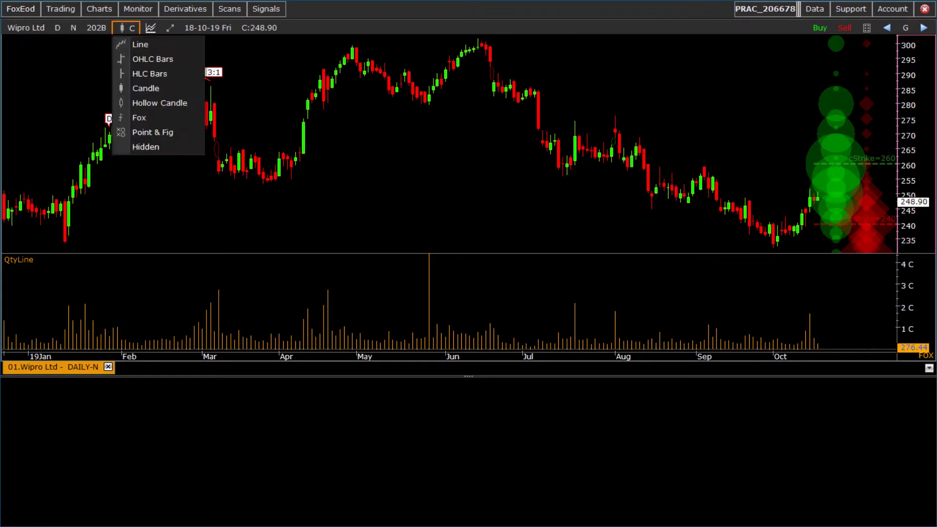
pyautogui.click(157, 103)
pyautogui.click(126, 28)
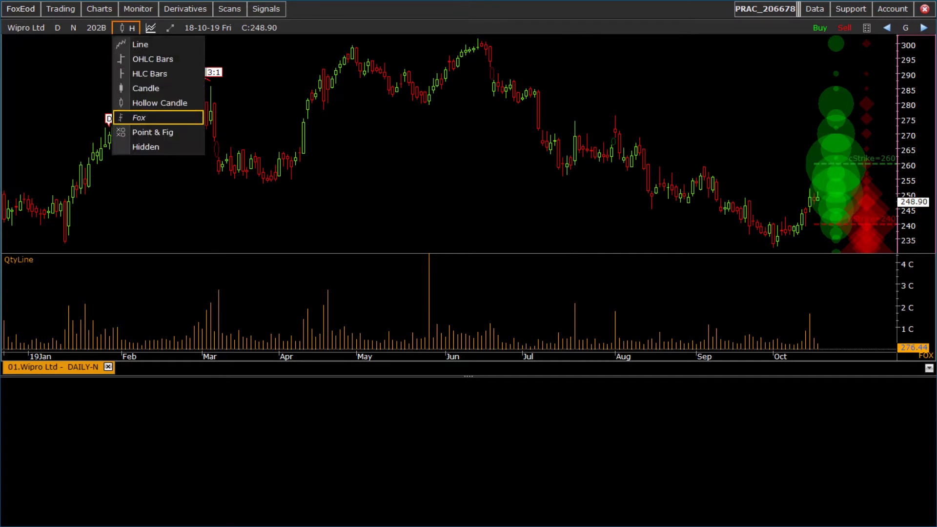
pyautogui.click(146, 117)
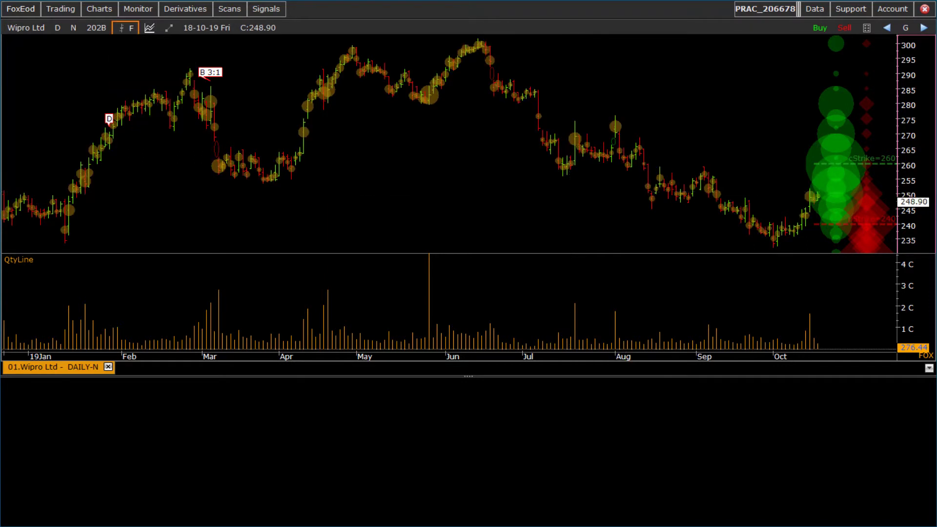
pyautogui.click(125, 27)
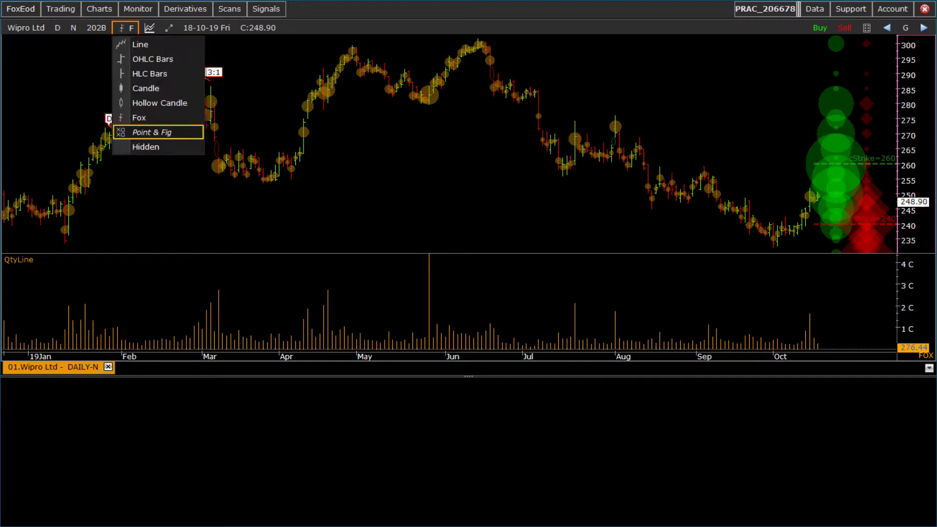
pyautogui.click(146, 88)
# Look through the list of studies that can be added to the Wipro Ltd chart, and close it without adding any.
pyautogui.click(150, 28)
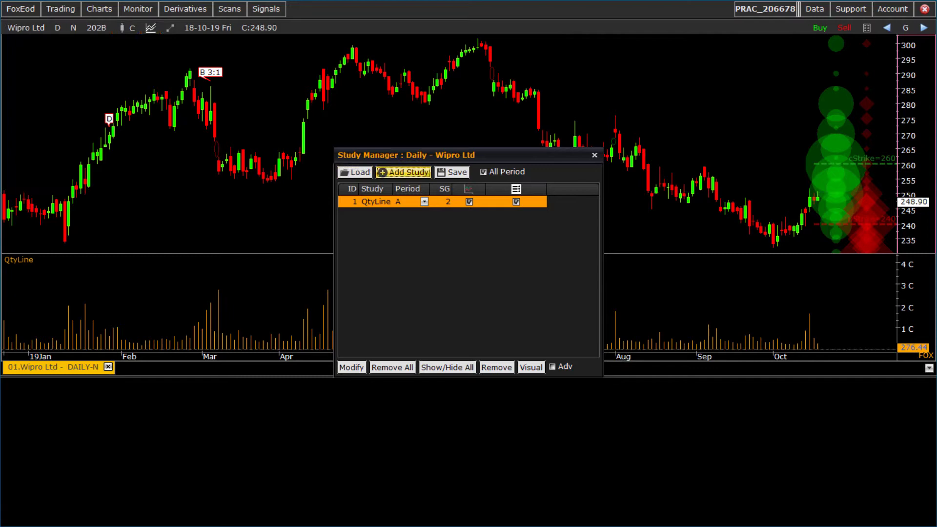
pyautogui.click(405, 172)
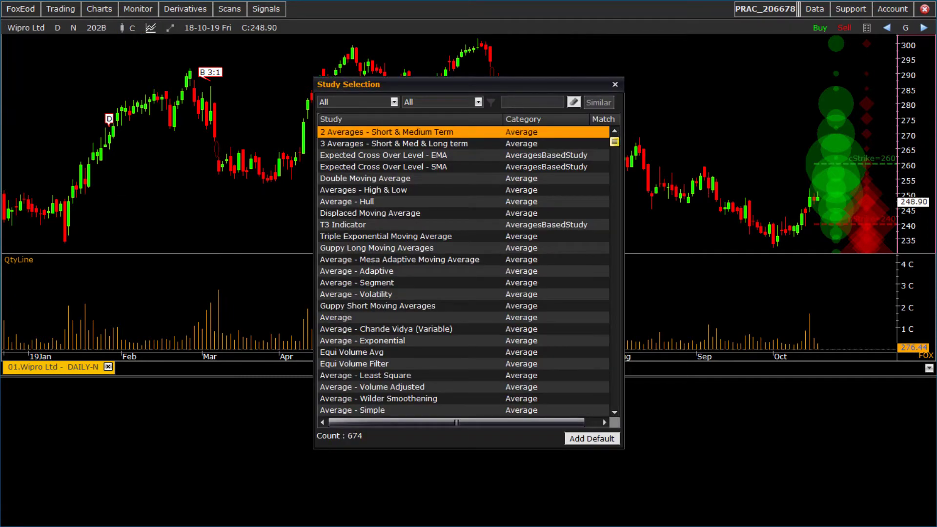
pyautogui.moveTo(615, 141); pyautogui.dragTo(614, 401)
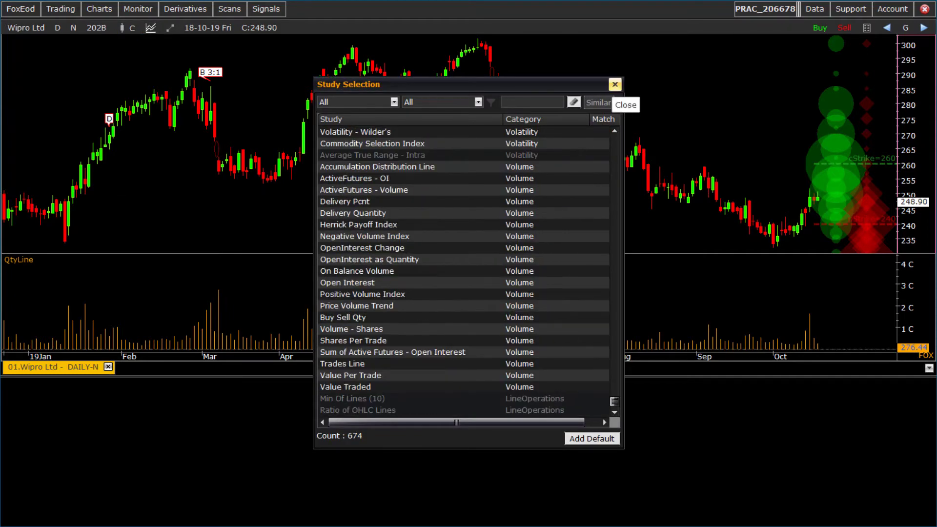
pyautogui.click(615, 84)
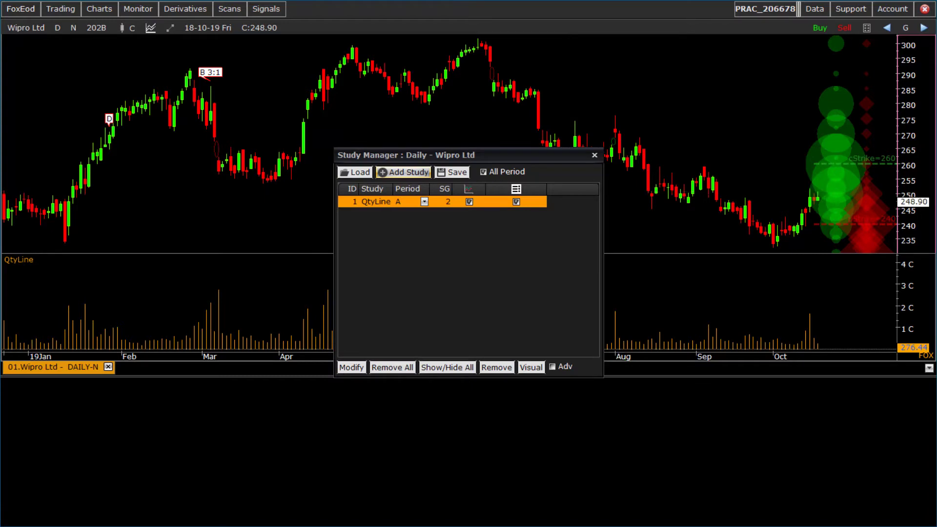
pyautogui.click(594, 155)
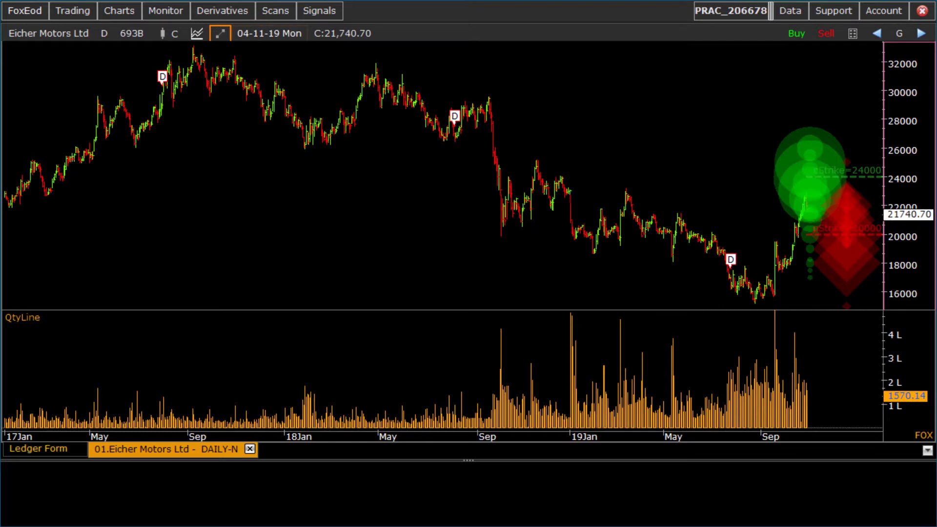
# Draw a trend line under the Eicher Motors Ltd price lows from about early 2014 to early 2018, labelled "Trend Line".
pyautogui.click(220, 34)
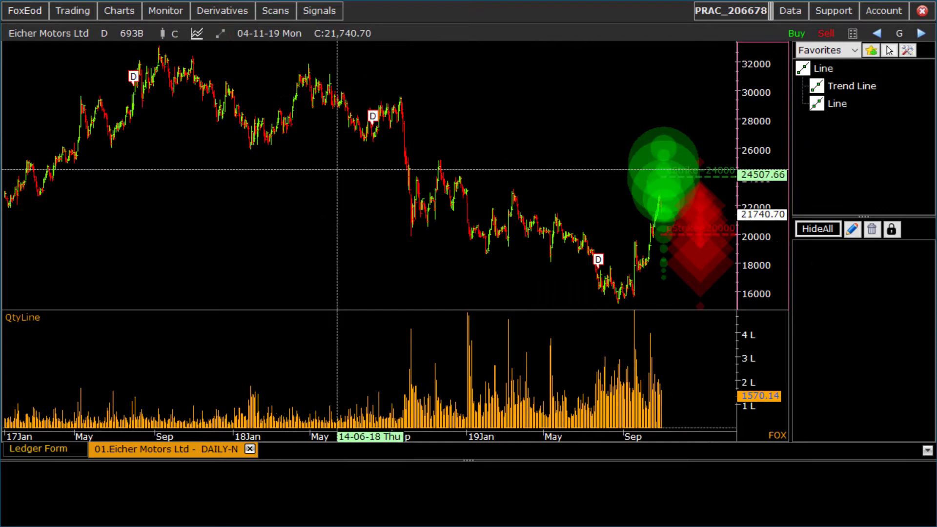
pyautogui.scroll(-10, 337, 170)
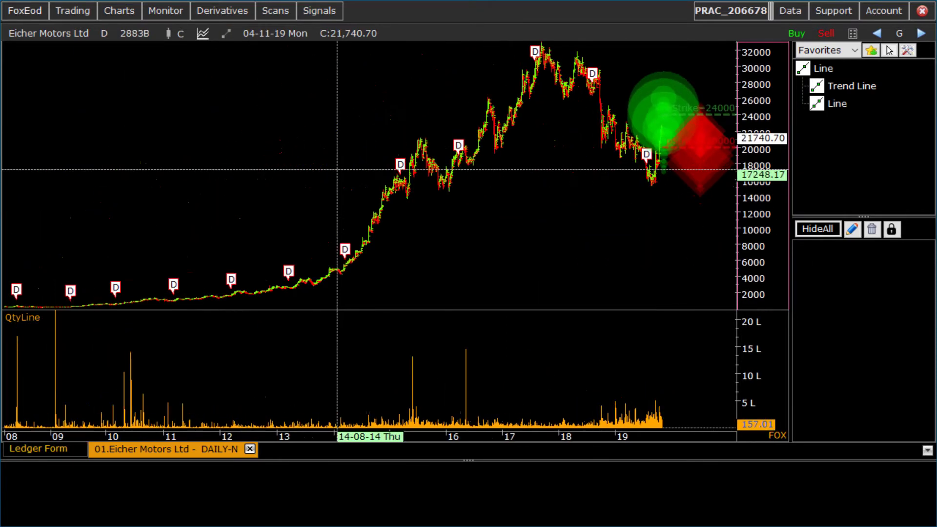
pyautogui.scroll(4, 337, 169)
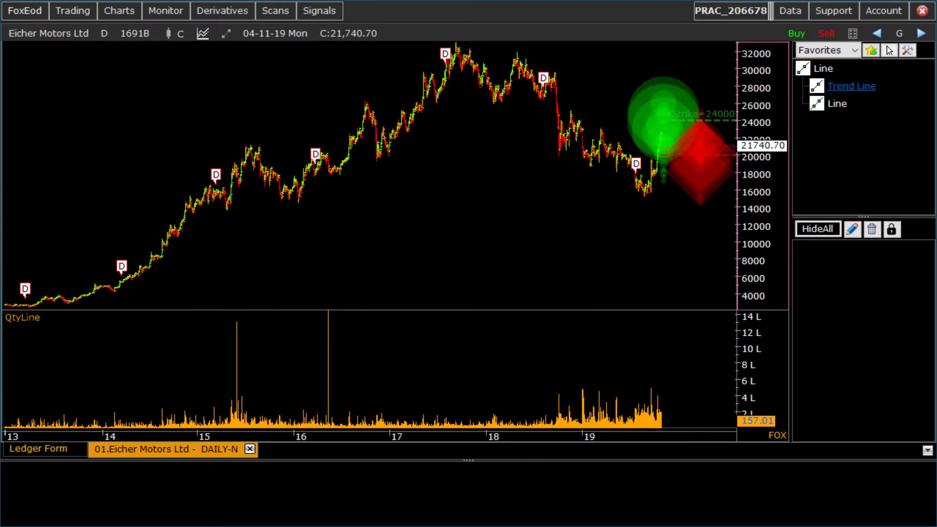
pyautogui.click(845, 89)
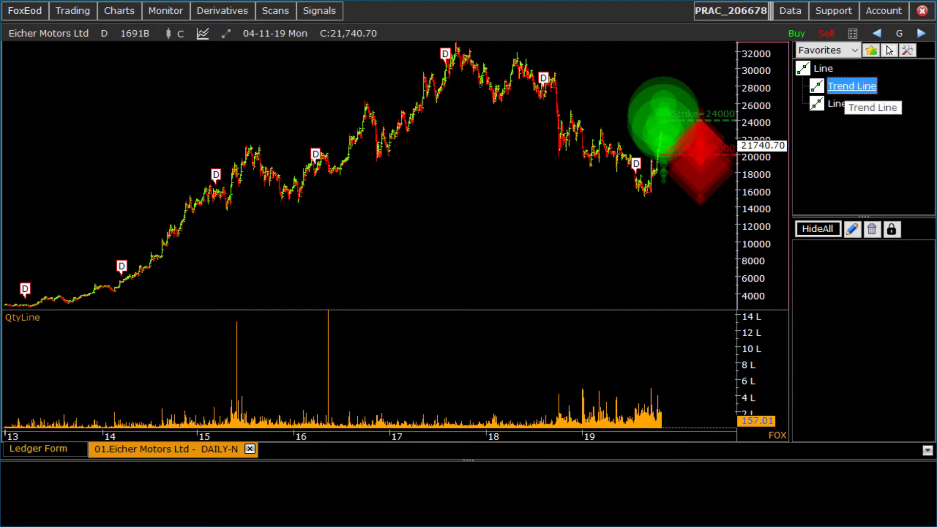
pyautogui.click(114, 287)
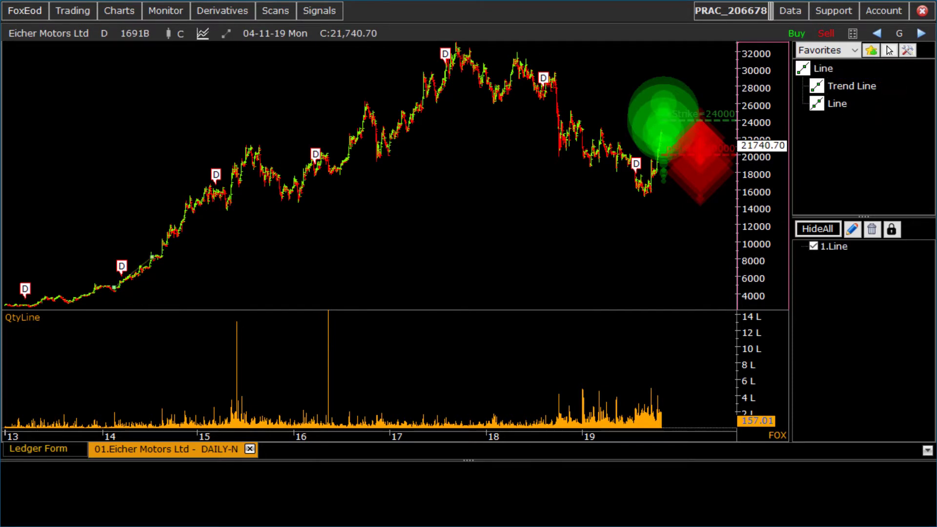
pyautogui.moveTo(190, 211); pyautogui.dragTo(492, 100)
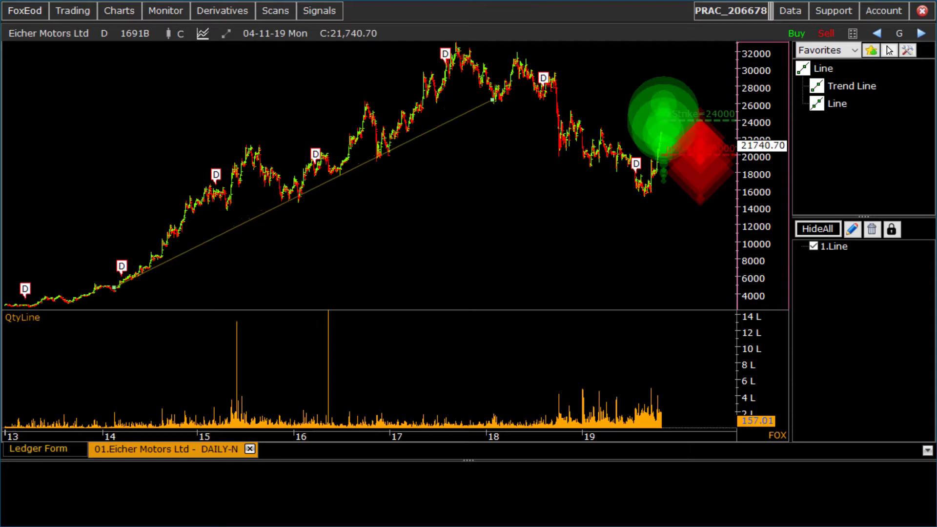
pyautogui.click(492, 100)
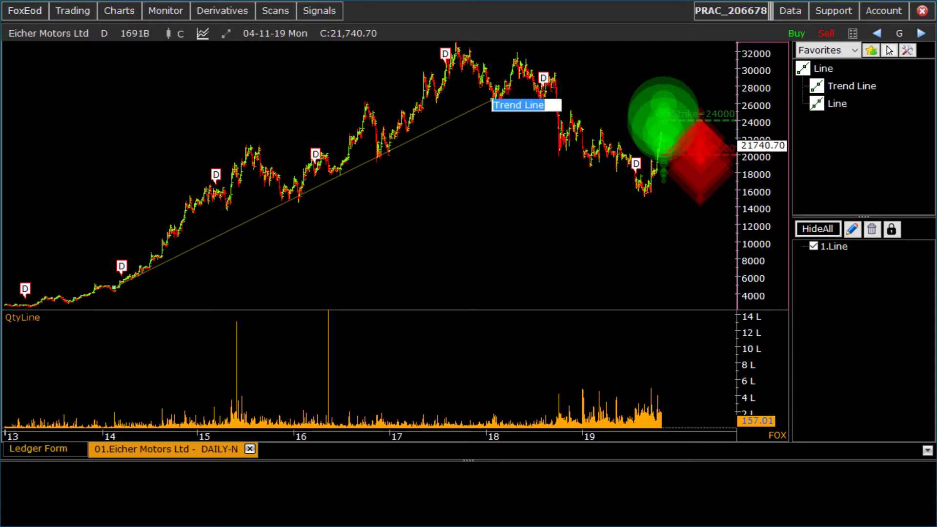
pyautogui.press('Return')
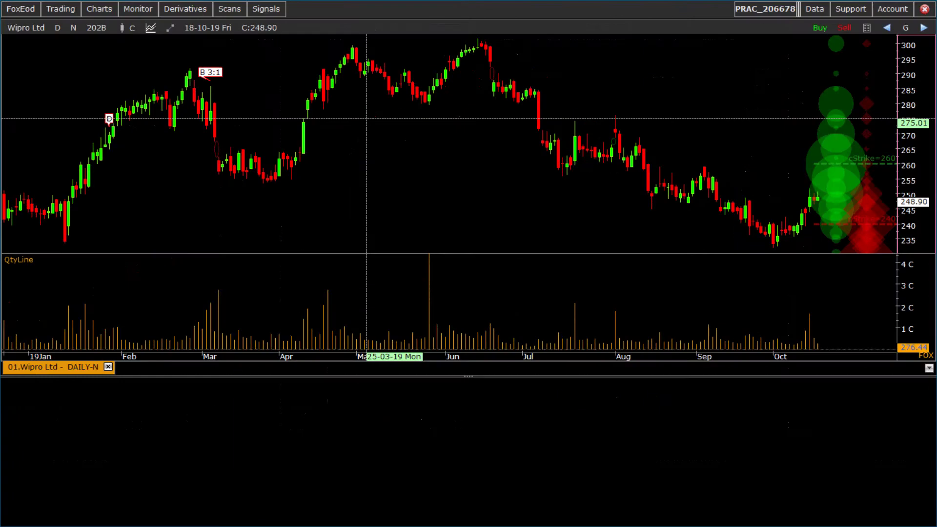
# Hide the toolbar of the Wipro Ltd chart and show it again.
pyautogui.rightClick(260, 63)
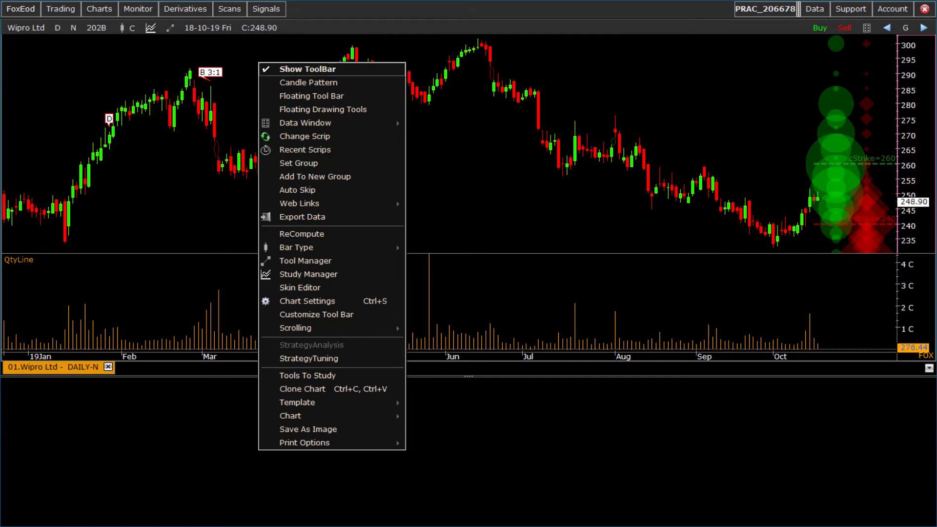
pyautogui.click(364, 68)
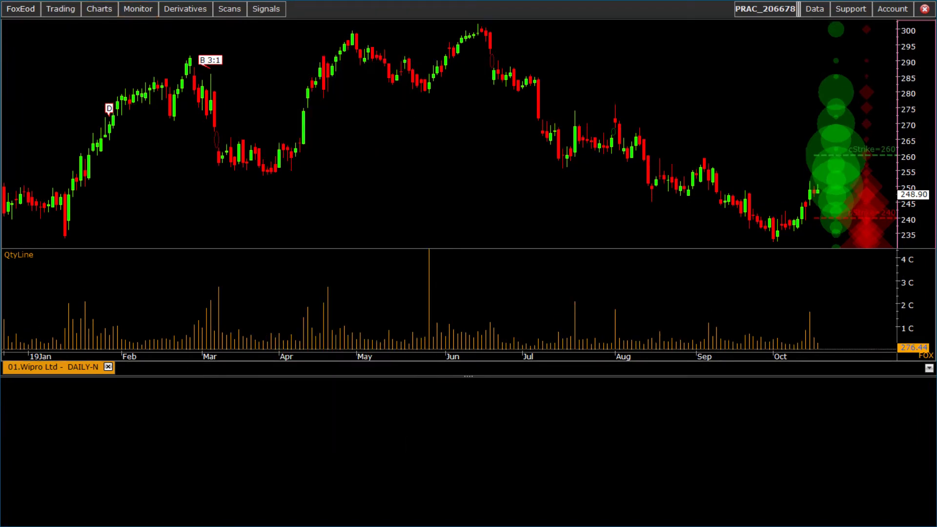
pyautogui.rightClick(288, 52)
pyautogui.click(293, 58)
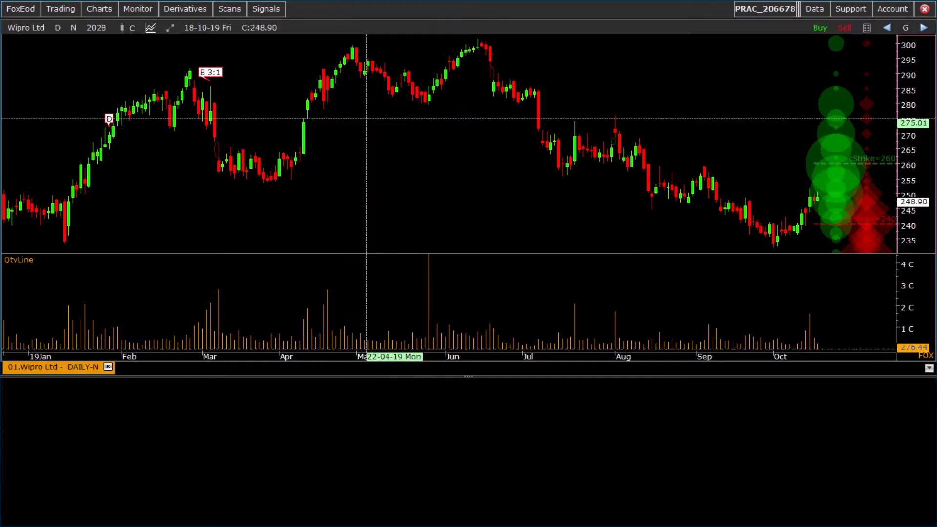
# Mark all listed bullish reversal candle patterns on the Wipro Ltd chart and view them over longer and shorter ranges.
pyautogui.rightClick(286, 53)
pyautogui.click(336, 74)
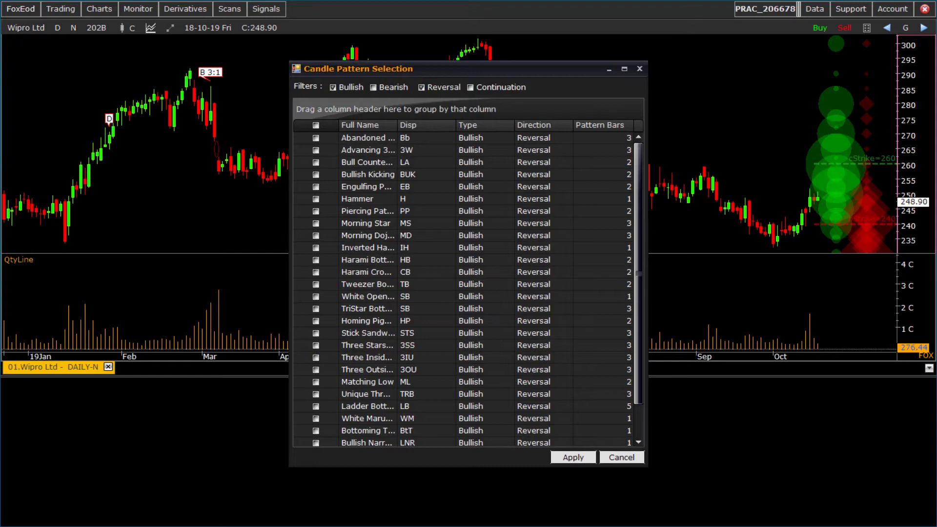
pyautogui.click(316, 125)
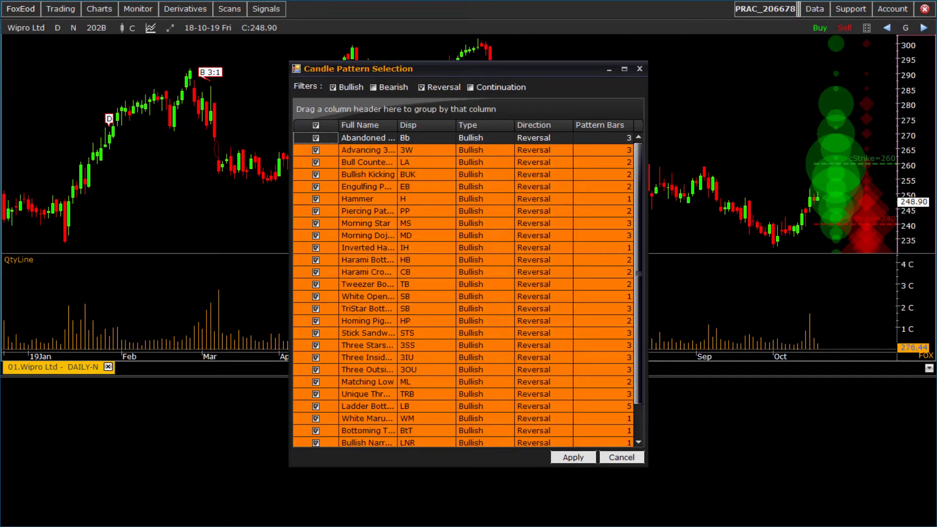
pyautogui.click(573, 457)
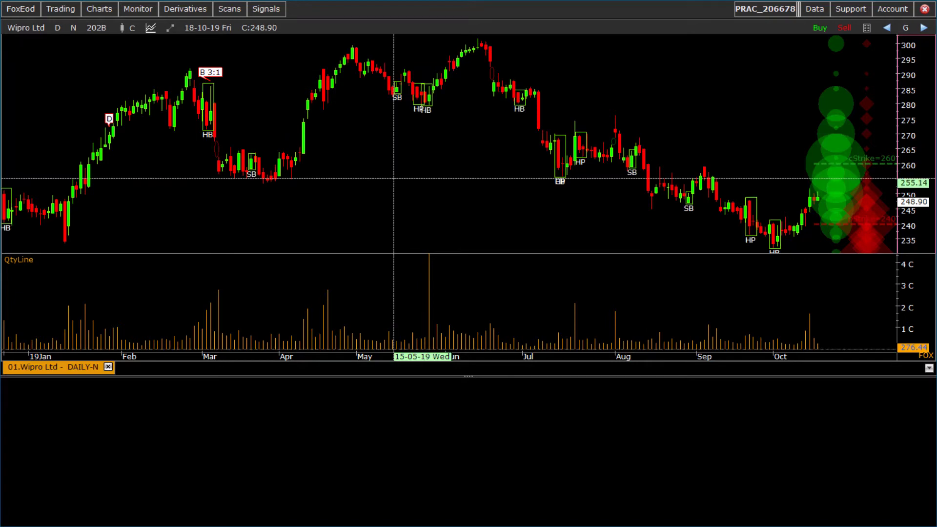
pyautogui.scroll(-1, 561, 212)
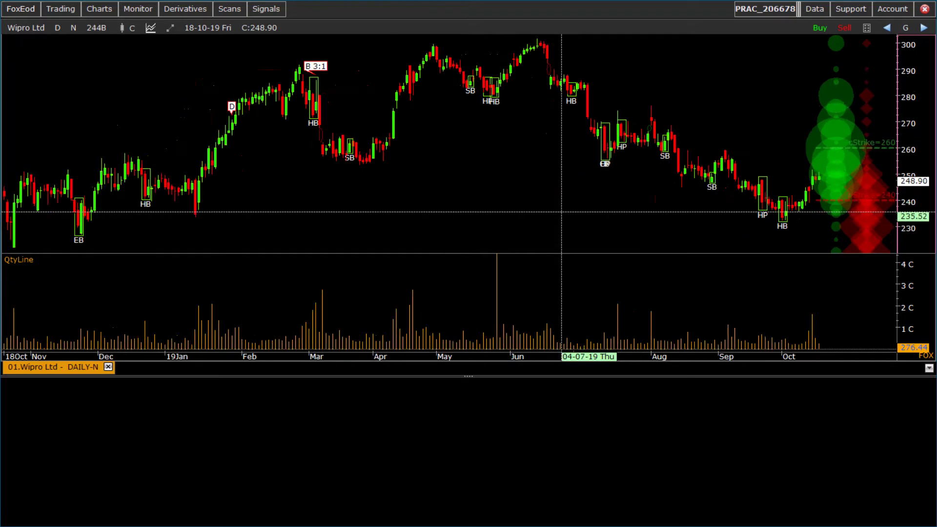
pyautogui.scroll(-3, 562, 211)
pyautogui.scroll(6, 562, 212)
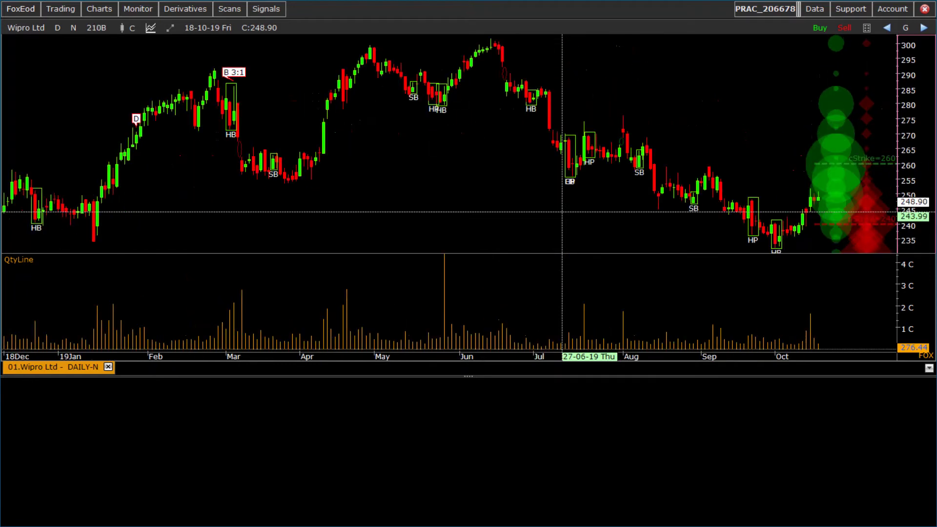
# Show the Floating Tool Bar for the Wipro Ltd chart and place it over the chart's most recent prices.
pyautogui.rightClick(323, 125)
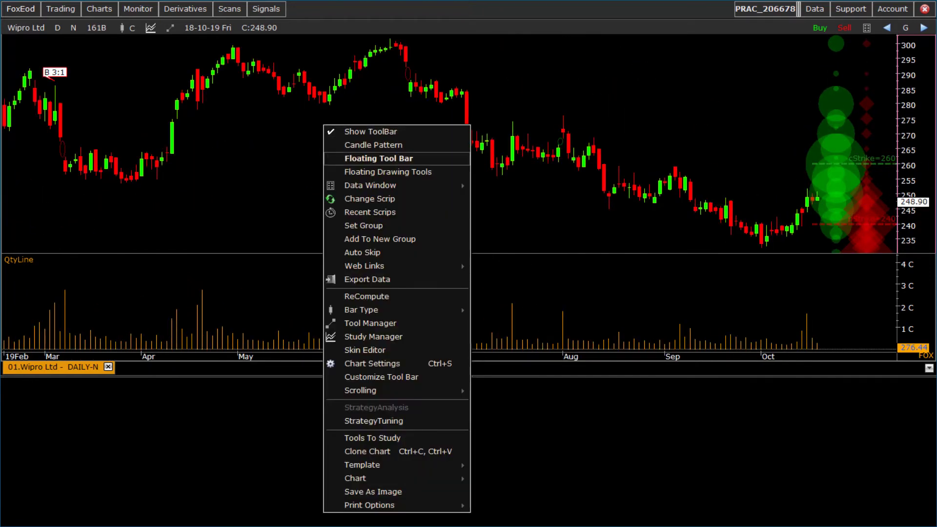
pyautogui.click(379, 158)
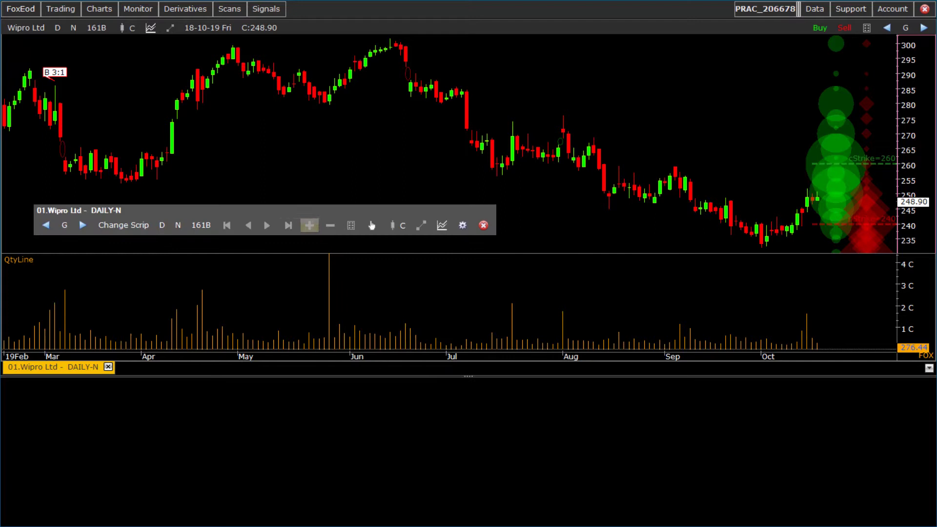
pyautogui.moveTo(196, 210); pyautogui.dragTo(608, 51)
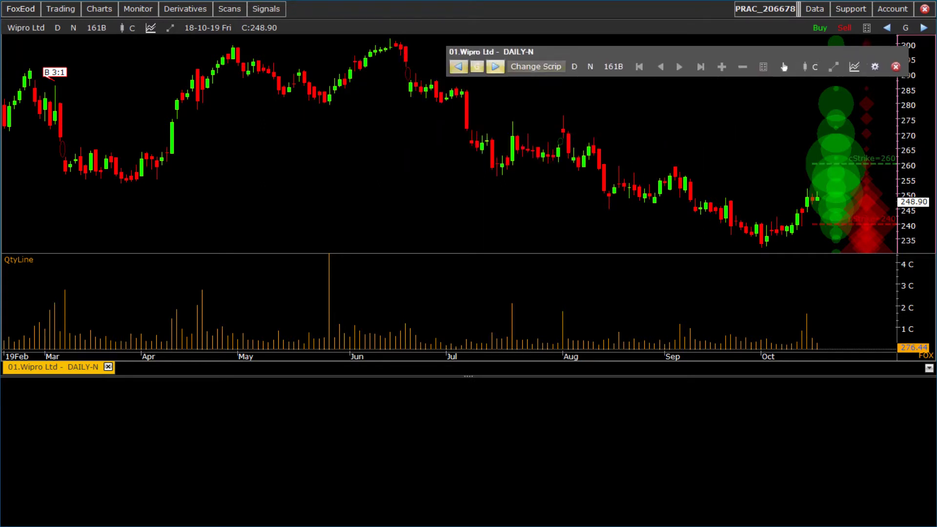
# Search for the scrip "infy" and change the chart to Infosys Limited on NSE Equity.
pyautogui.click(536, 66)
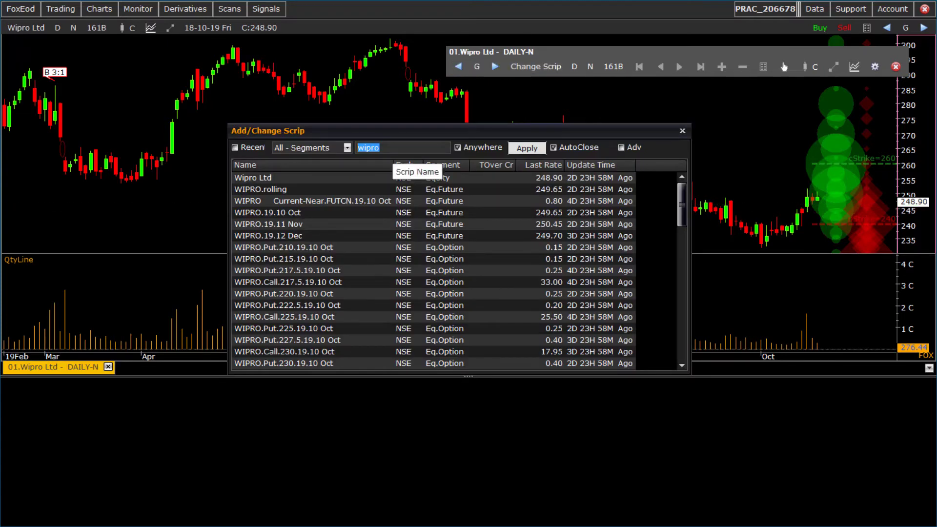
pyautogui.write('infy')
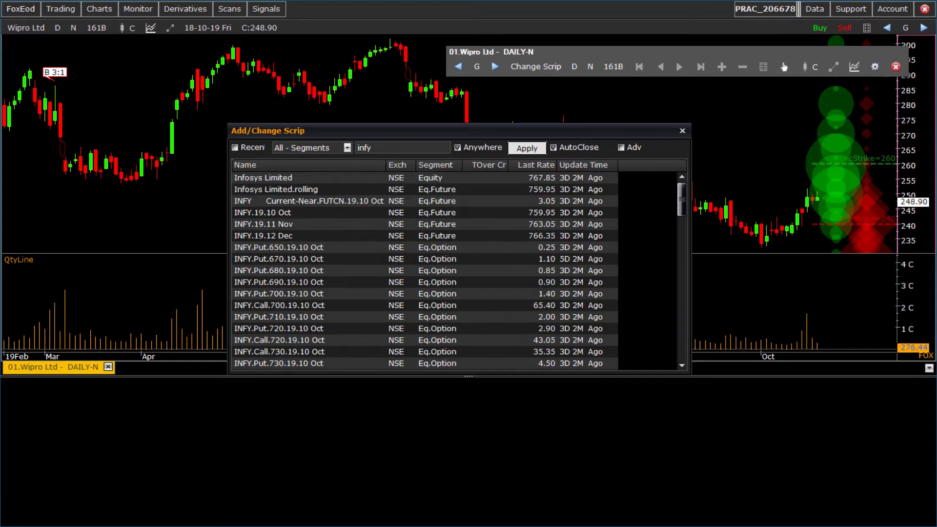
pyautogui.doubleClick(309, 178)
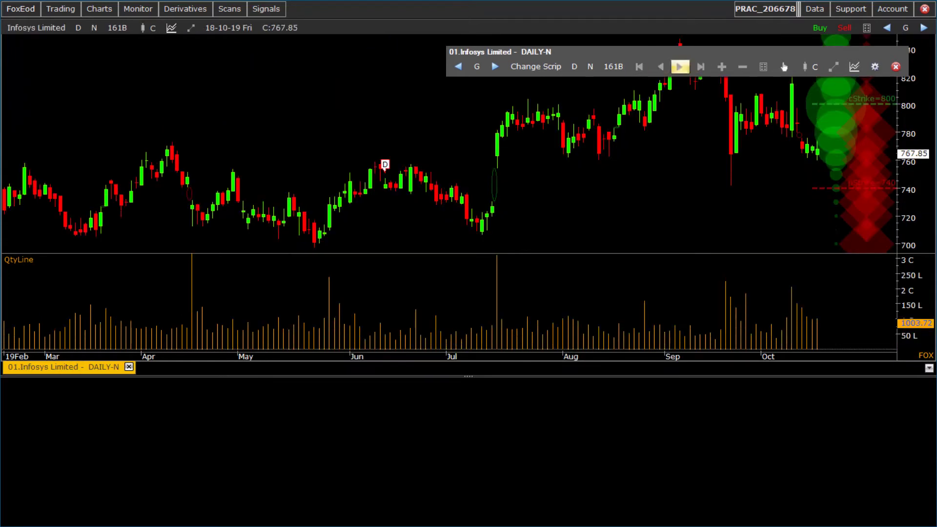
# Switch the Infosys Limited chart to the Weekly period and return it to Daily.
pyautogui.click(575, 66)
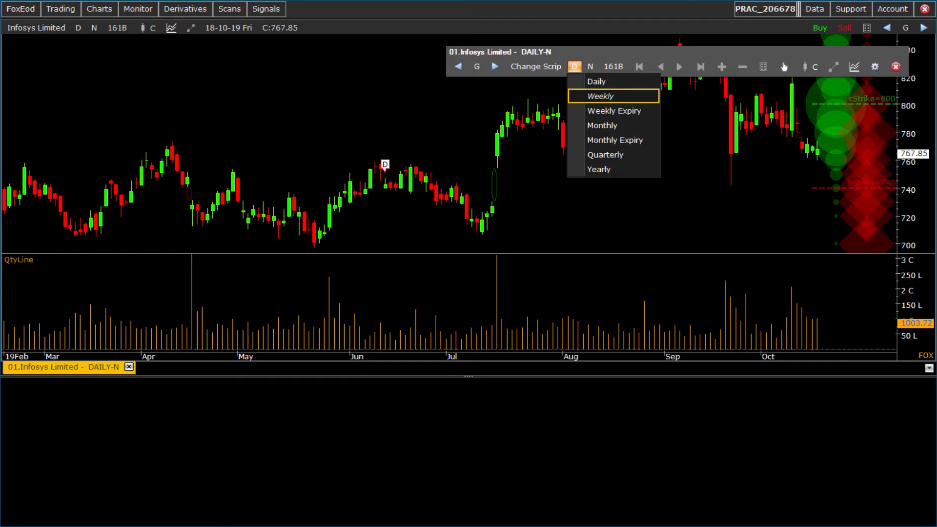
pyautogui.click(600, 96)
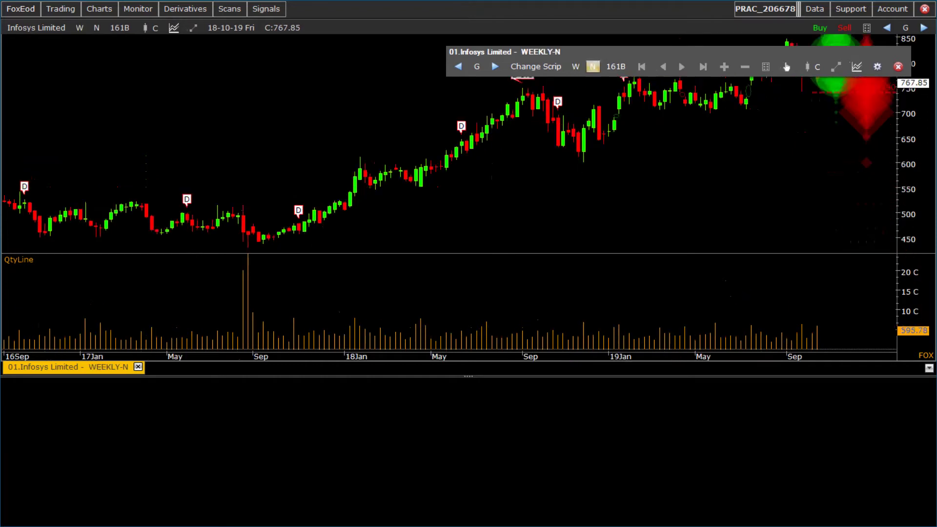
pyautogui.click(592, 66)
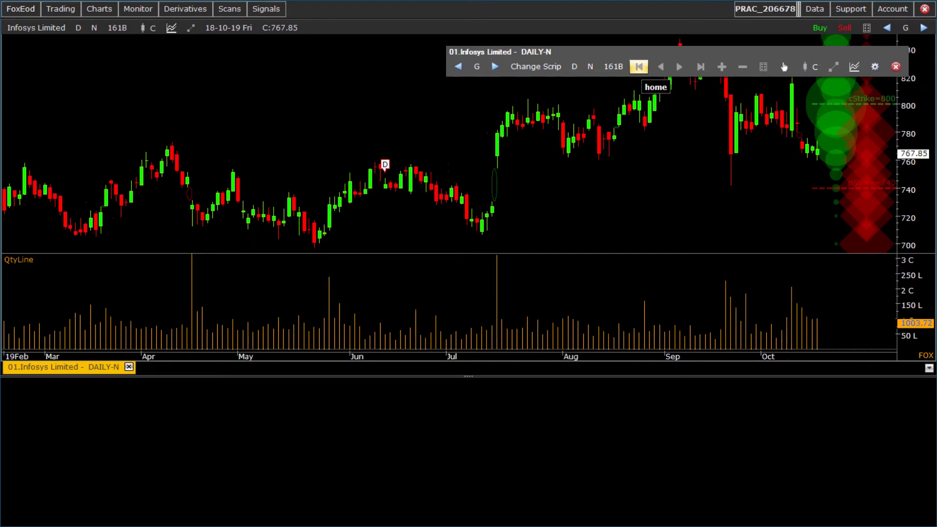
# Browse the Infosys Limited price history from the earliest bars to the latest, and move backward and forward through it.
pyautogui.click(639, 67)
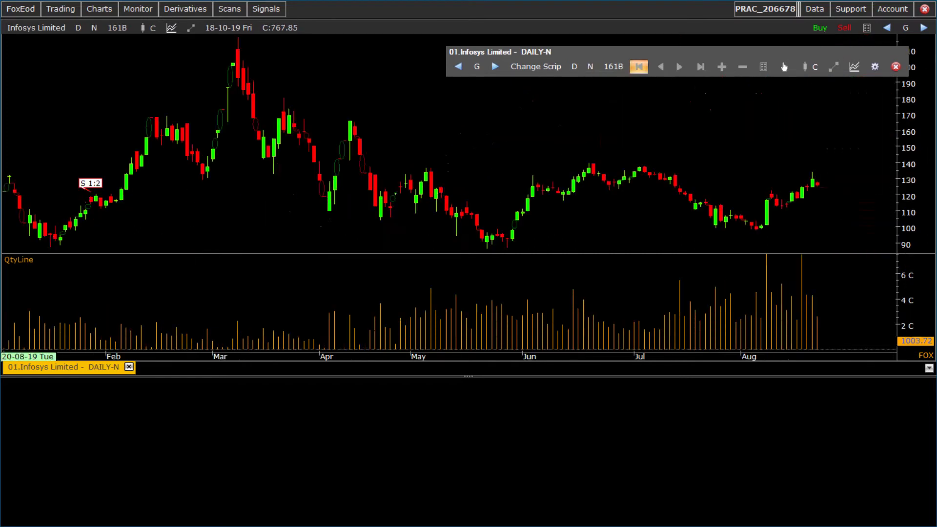
pyautogui.click(639, 67)
pyautogui.press('End')
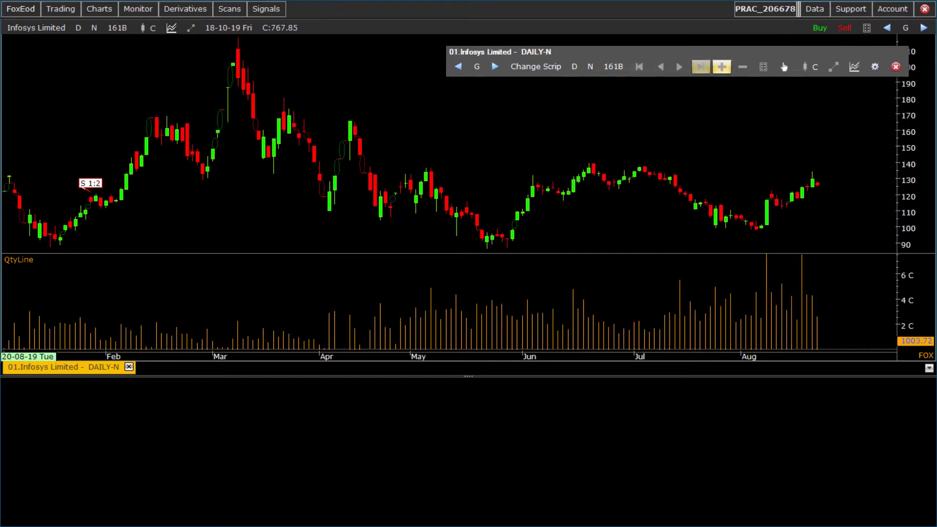
pyautogui.press('Right')
pyautogui.press('Right')
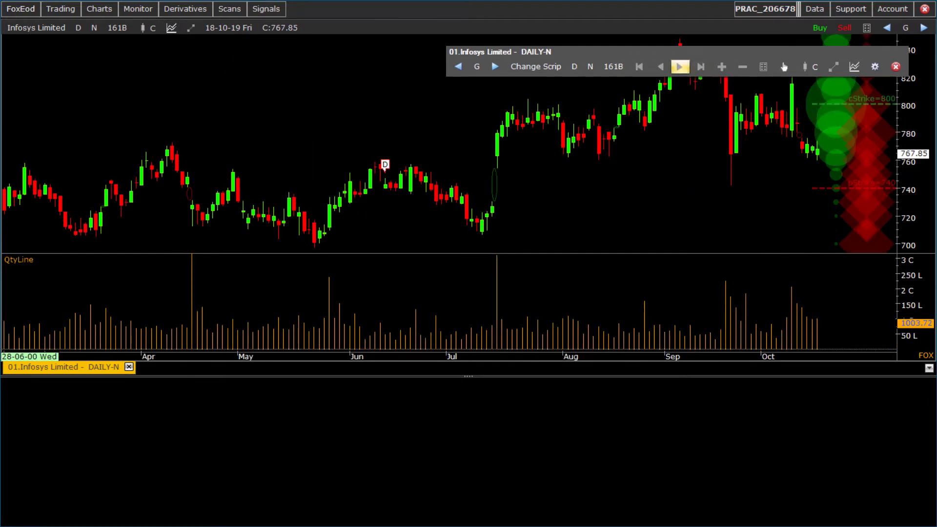
pyautogui.press('Left')
pyautogui.press('Left')
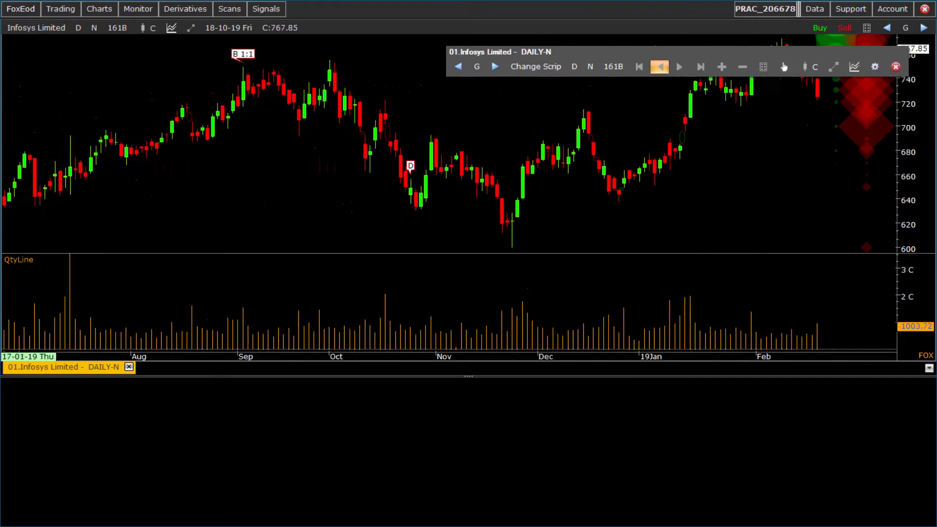
pyautogui.press('Right')
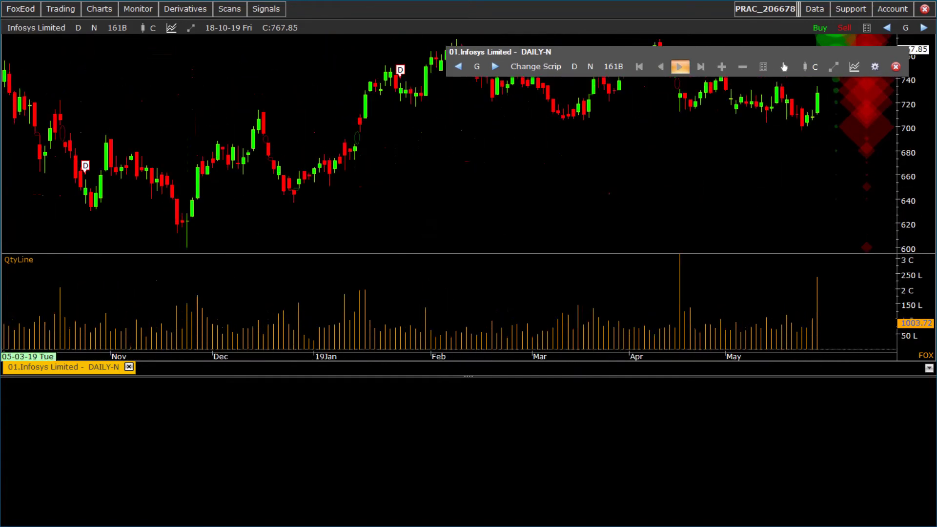
# Expand the Infosys Limited chart to 572 bars, and reduce it to 45 bars.
pyautogui.press('+')
pyautogui.click(722, 67)
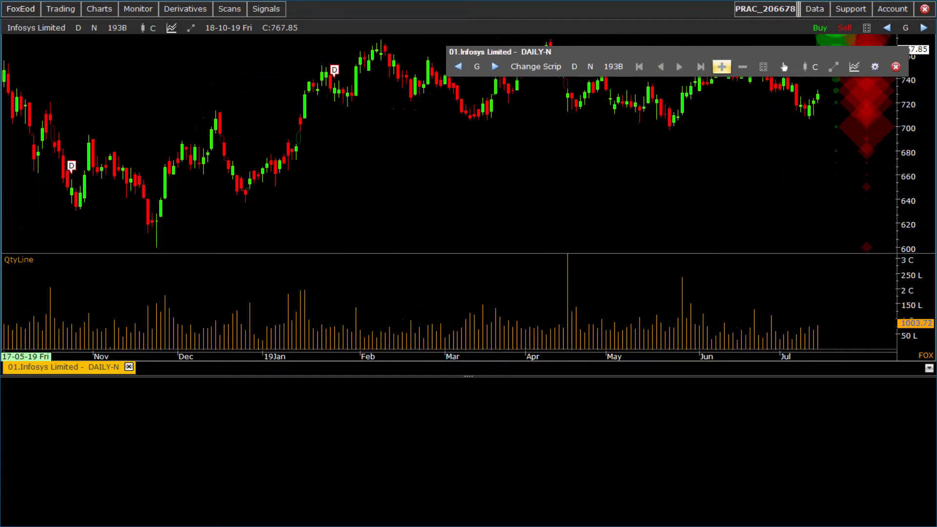
pyautogui.click(721, 67)
pyautogui.click(722, 67)
pyautogui.click(721, 67)
pyautogui.click(721, 67)
pyautogui.click(721, 67)
pyautogui.click(721, 66)
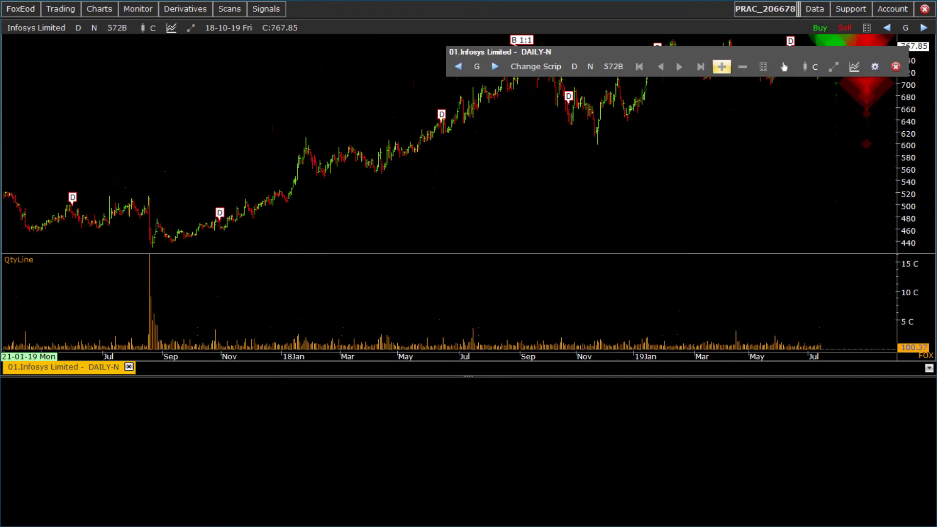
pyautogui.press('-')
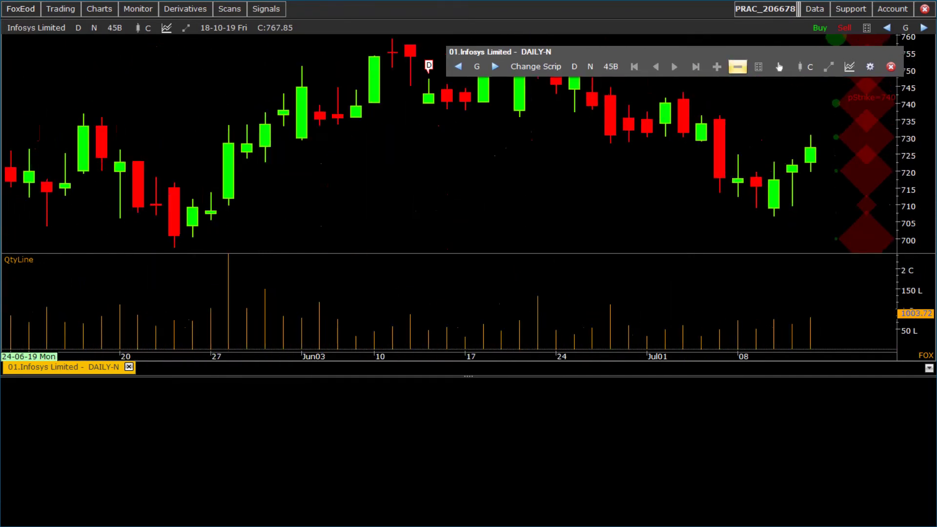
# Show and close the Infosys Limited chart's data window, and dismiss the floating toolbar.
pyautogui.click(759, 67)
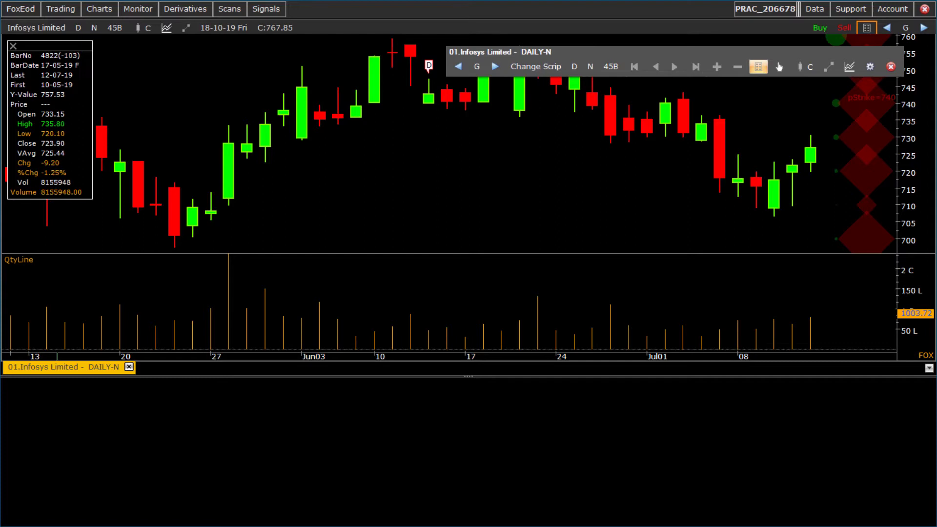
pyautogui.click(13, 46)
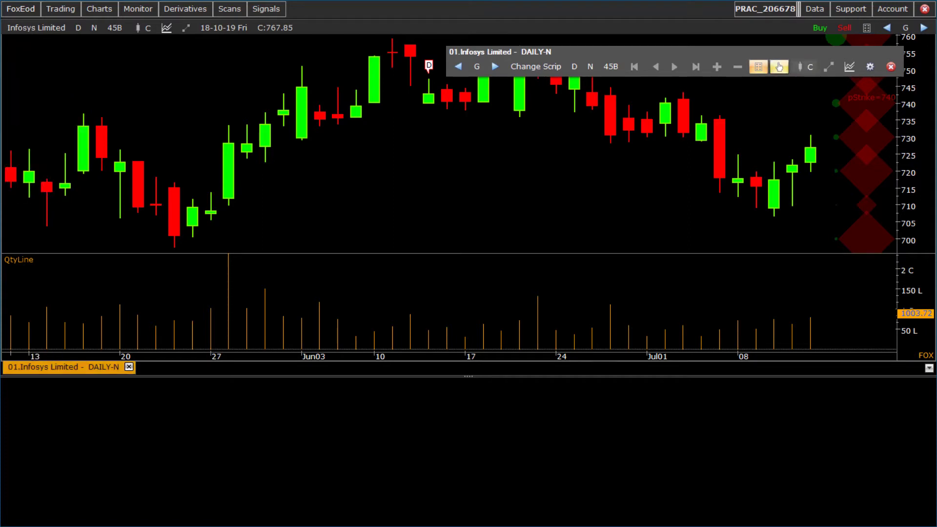
pyautogui.click(779, 66)
pyautogui.click(803, 66)
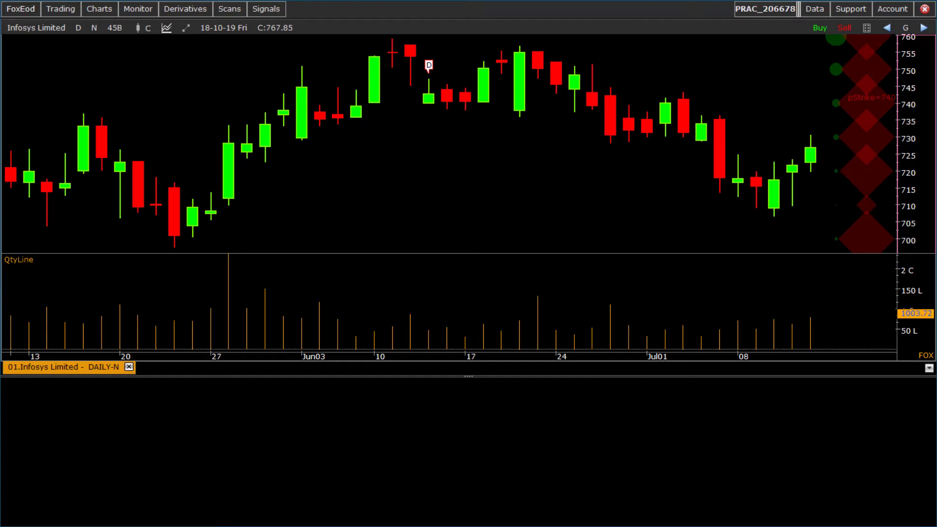
# Show the Infosys Limited chart's data window as Internal, and switch it to the Right option.
pyautogui.rightClick(250, 71)
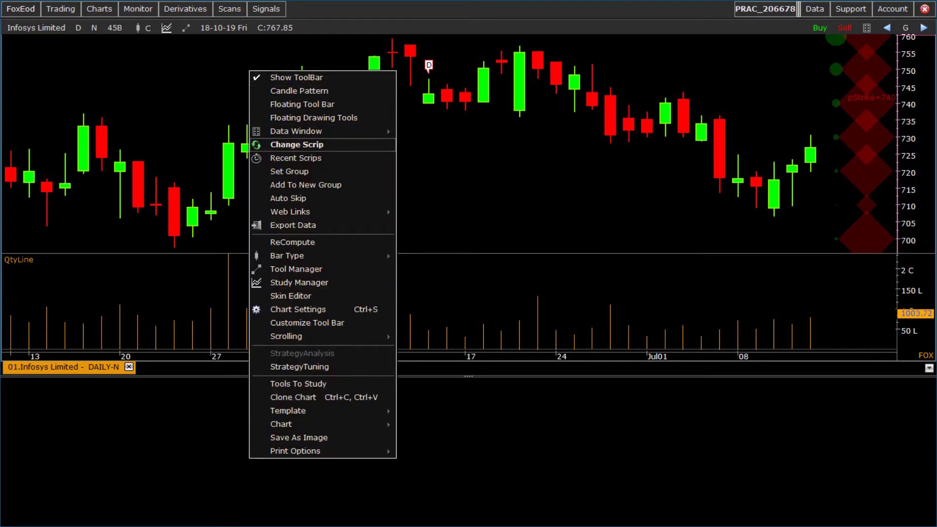
pyautogui.moveTo(297, 131)
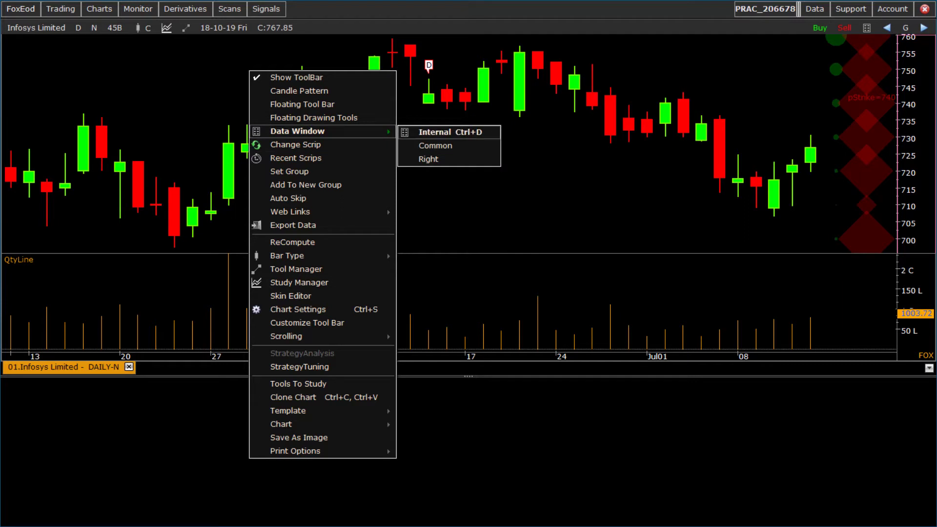
pyautogui.click(434, 132)
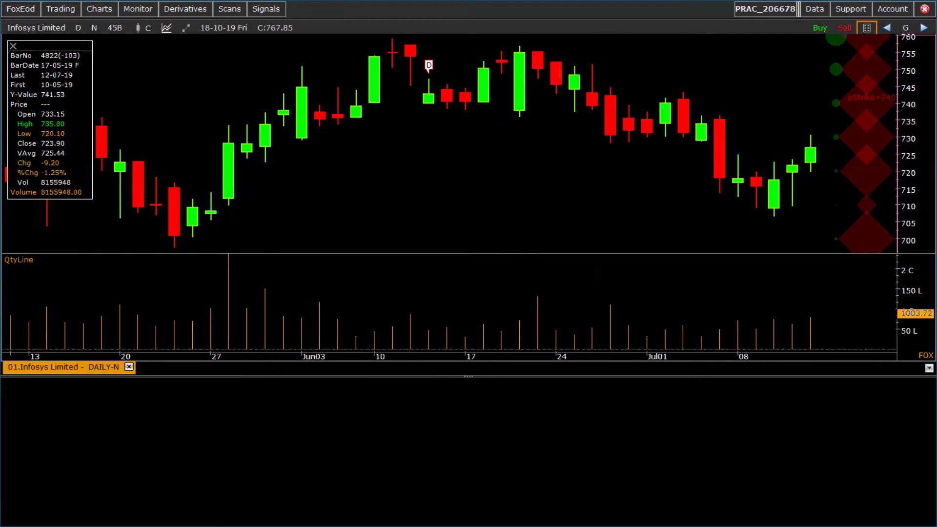
pyautogui.rightClick(476, 119)
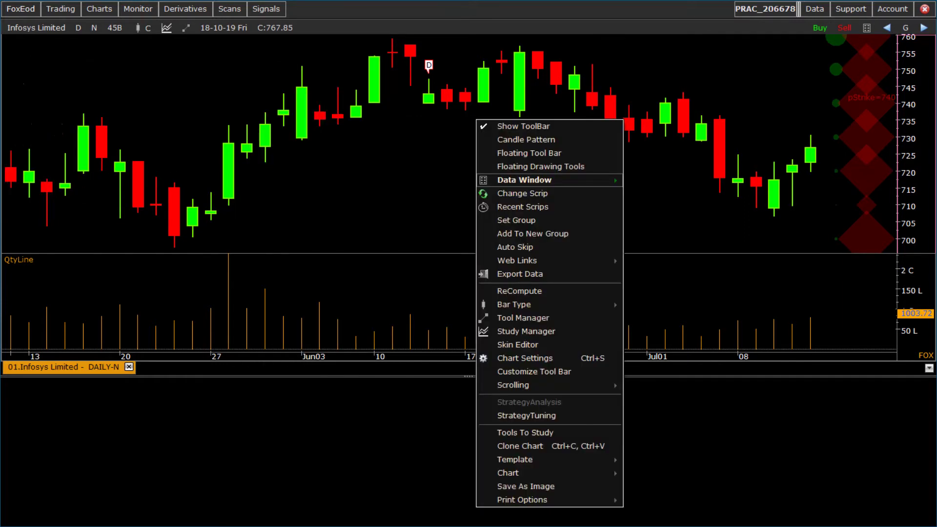
pyautogui.moveTo(524, 180)
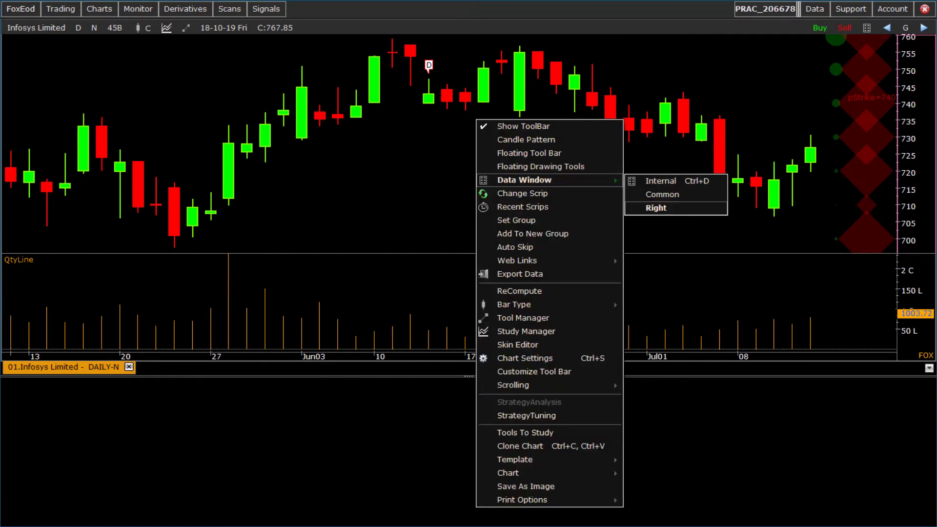
pyautogui.click(657, 208)
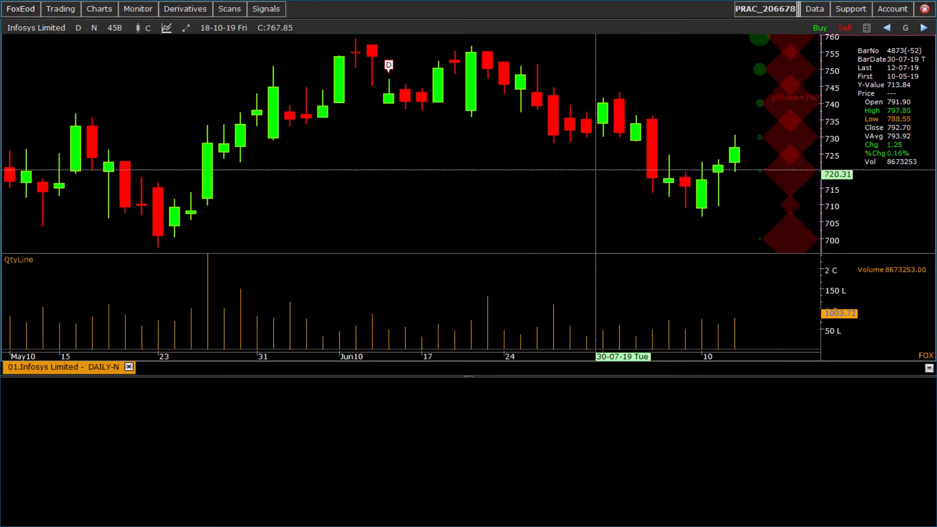
# Search all segments for "wipro" and change the chart's scrip to Wipro Ltd.
pyautogui.rightClick(401, 95)
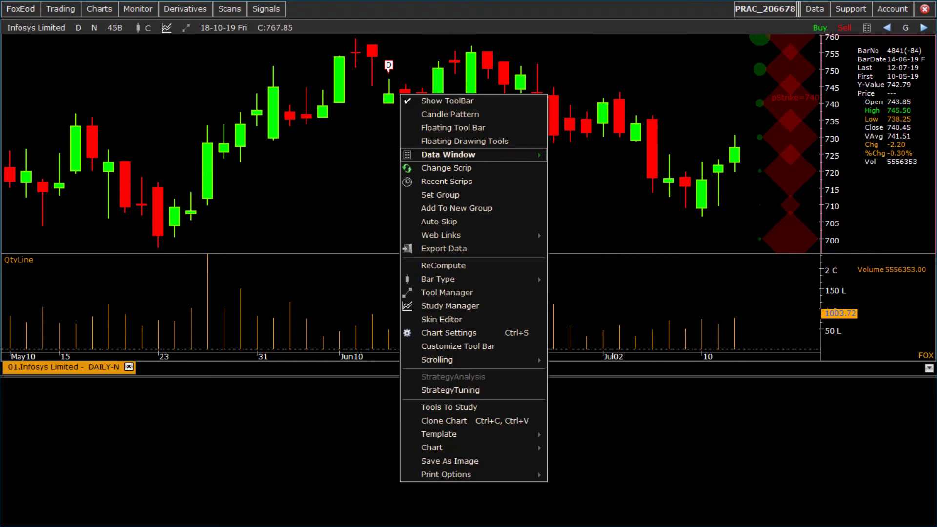
pyautogui.click(447, 168)
pyautogui.write('wi')
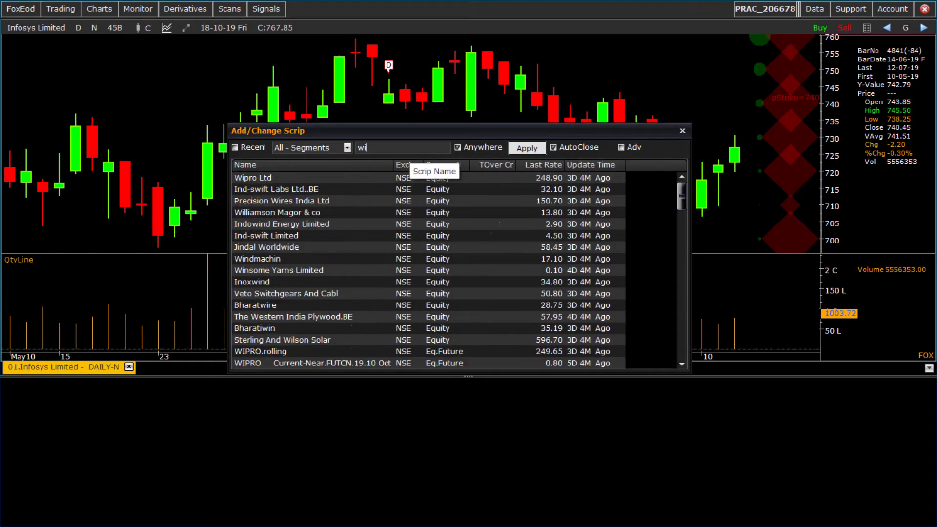
pyautogui.write('pro')
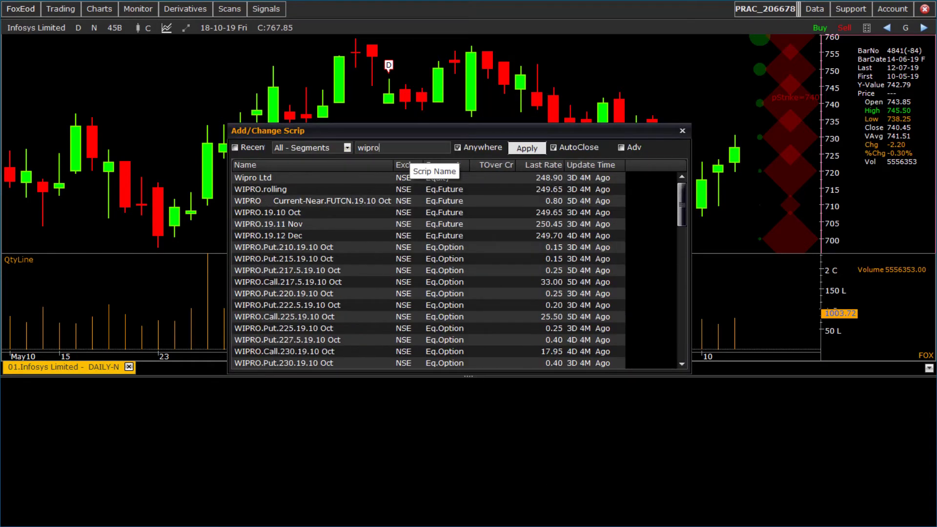
pyautogui.doubleClick(263, 177)
# Show the Wipro Ltd chart's list of recent scrips and close it.
pyautogui.rightClick(325, 75)
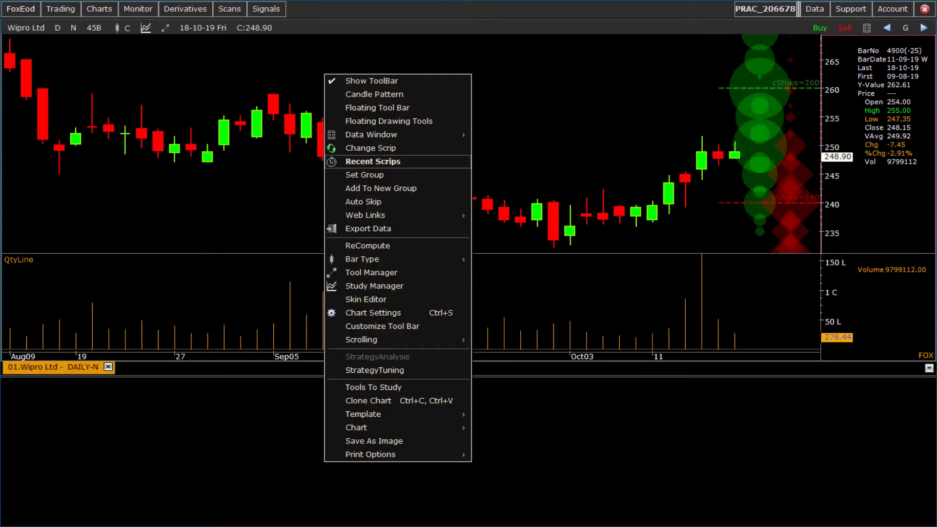
pyautogui.click(373, 162)
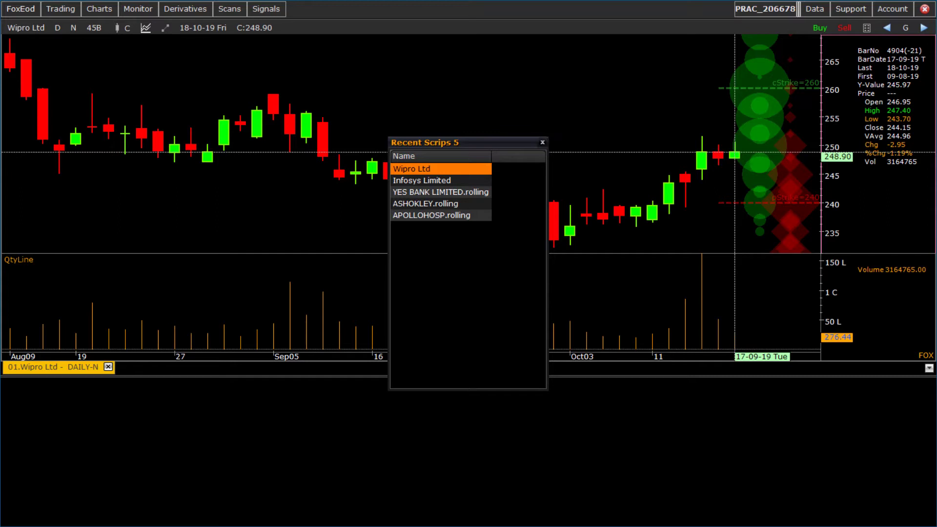
pyautogui.click(542, 142)
pyautogui.rightClick(333, 74)
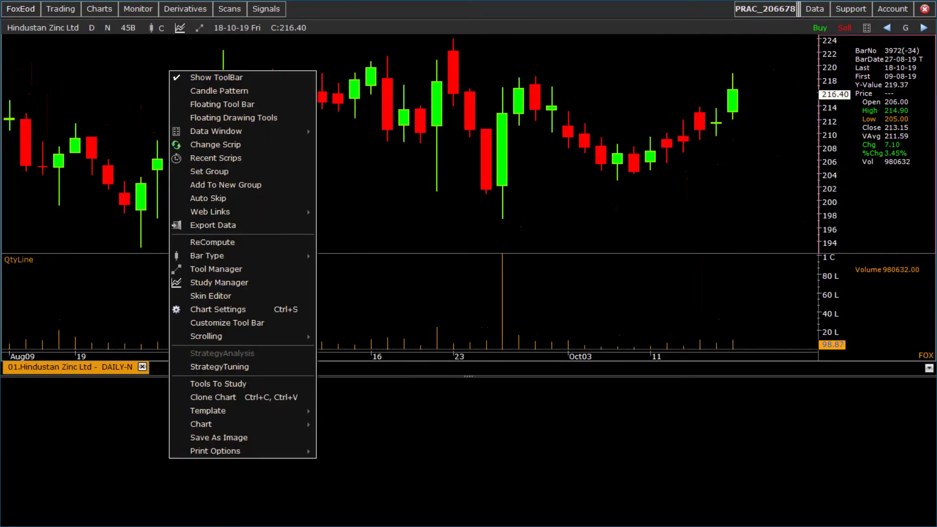
pyautogui.moveTo(234, 211)
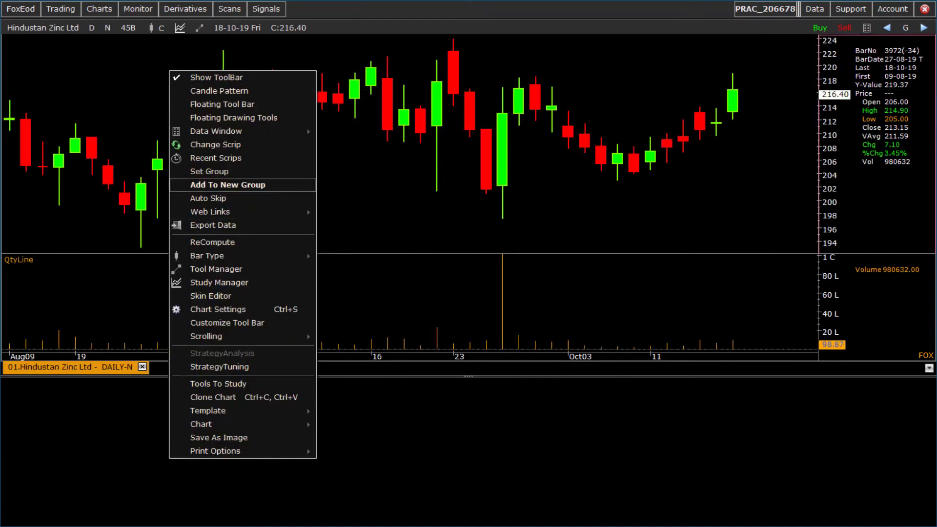
pyautogui.click(255, 187)
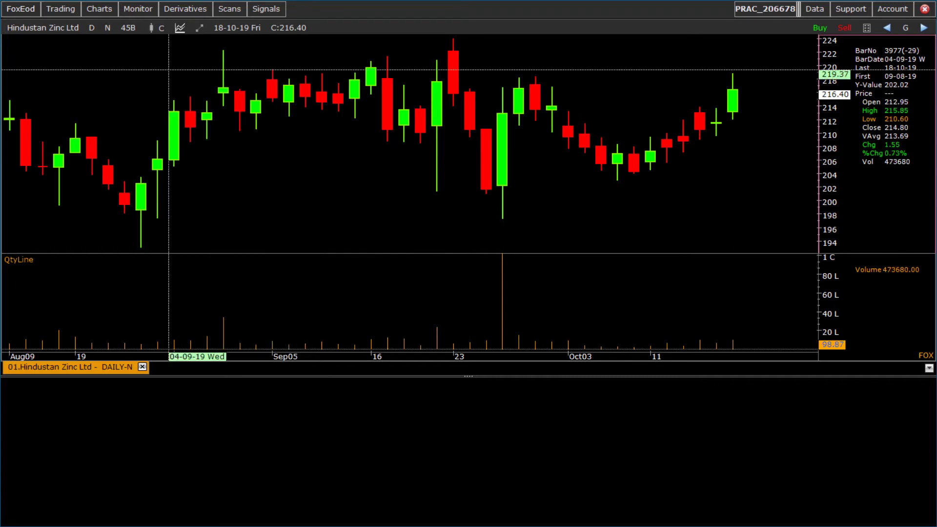
# Run Auto Skip on the Nifty 100 group with a time of 5 seconds, and close it.
pyautogui.rightClick(270, 123)
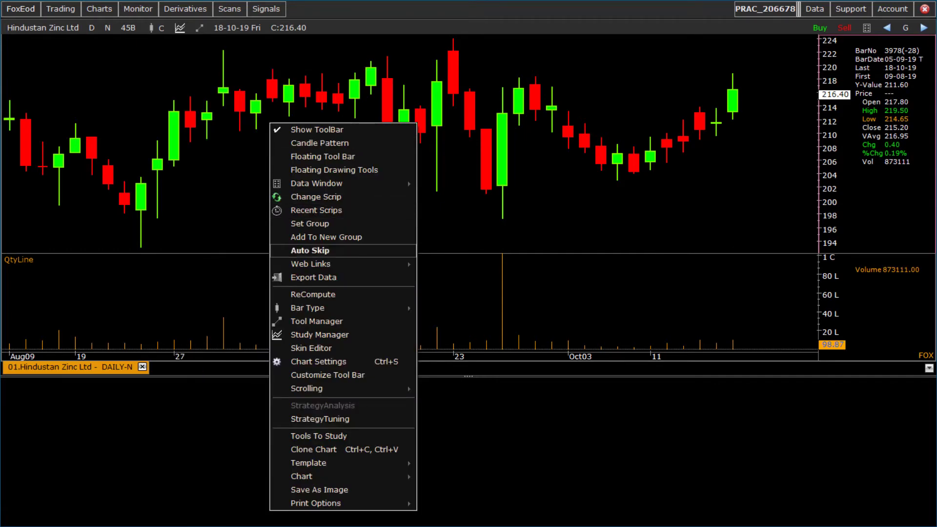
pyautogui.click(310, 250)
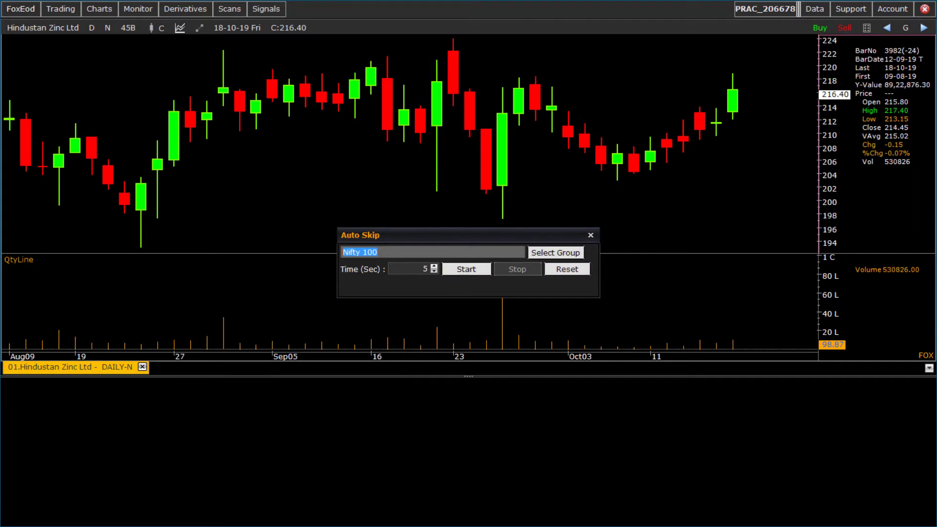
pyautogui.click(466, 269)
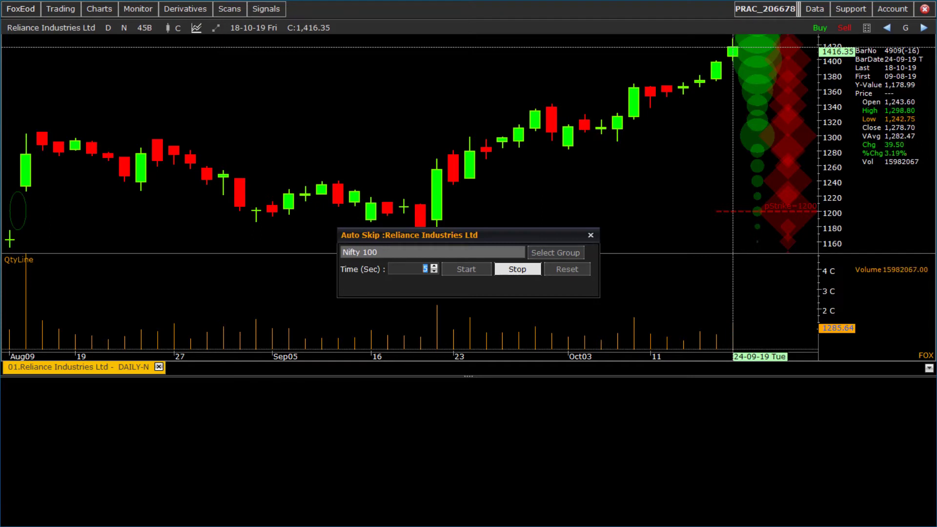
pyautogui.click(590, 235)
# Review the Web Links choices and the Export Data option of the Reliance Industries Ltd chart.
pyautogui.rightClick(379, 108)
pyautogui.moveTo(451, 249)
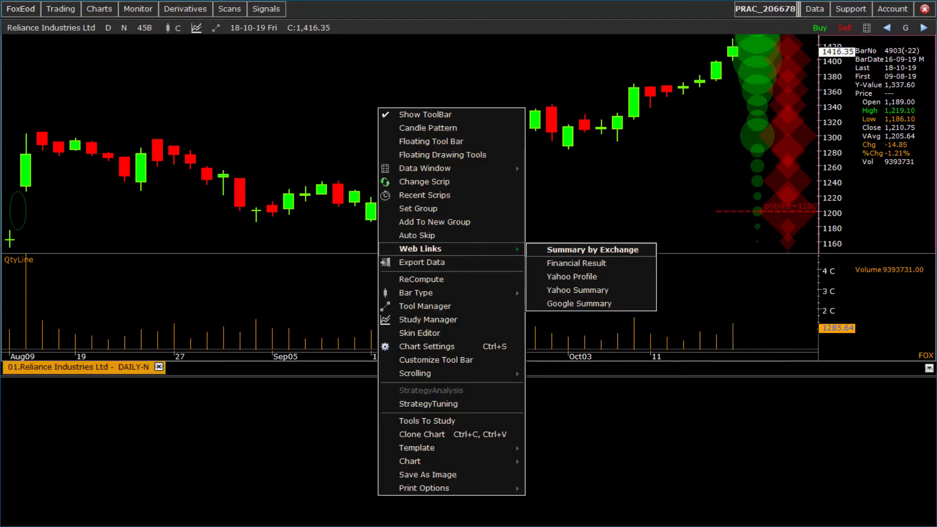
pyautogui.press('Down')
pyautogui.press('Down')
pyautogui.press('Down')
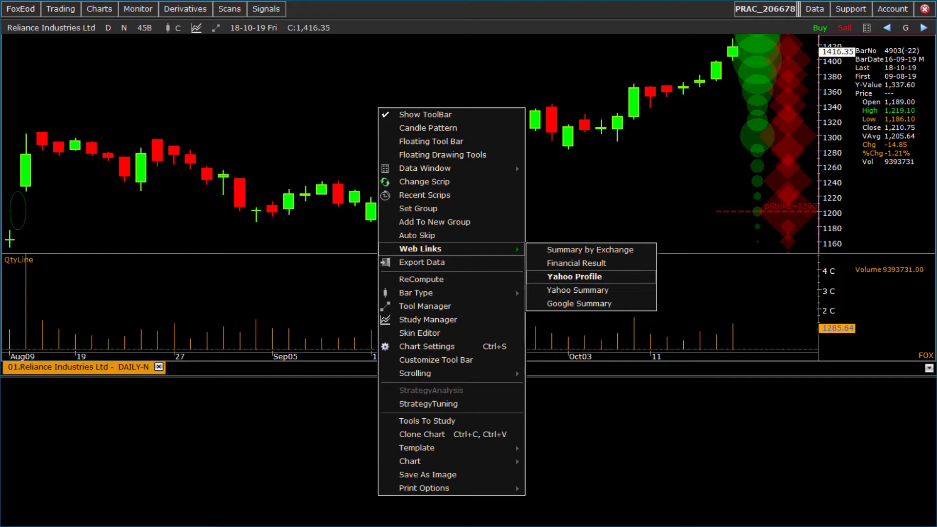
pyautogui.press('Down')
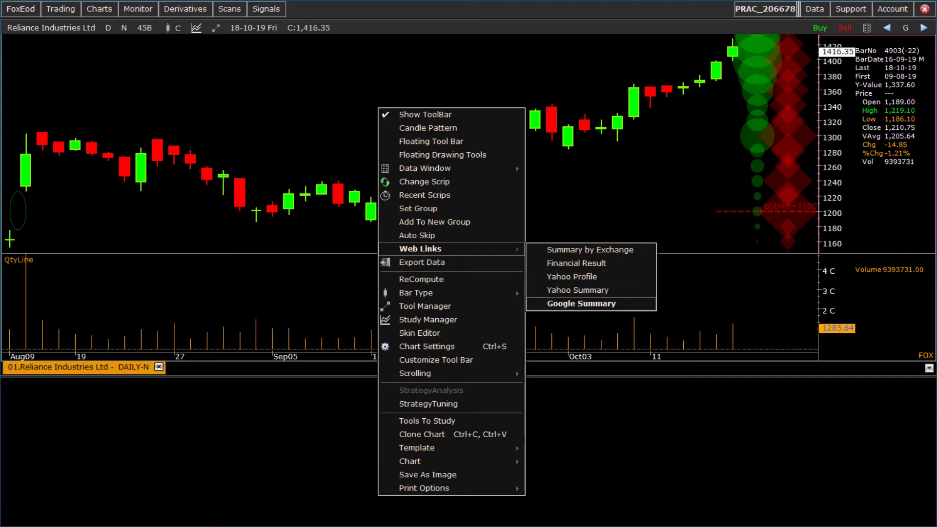
pyautogui.press('Down')
pyautogui.press('Left')
pyautogui.press('Down')
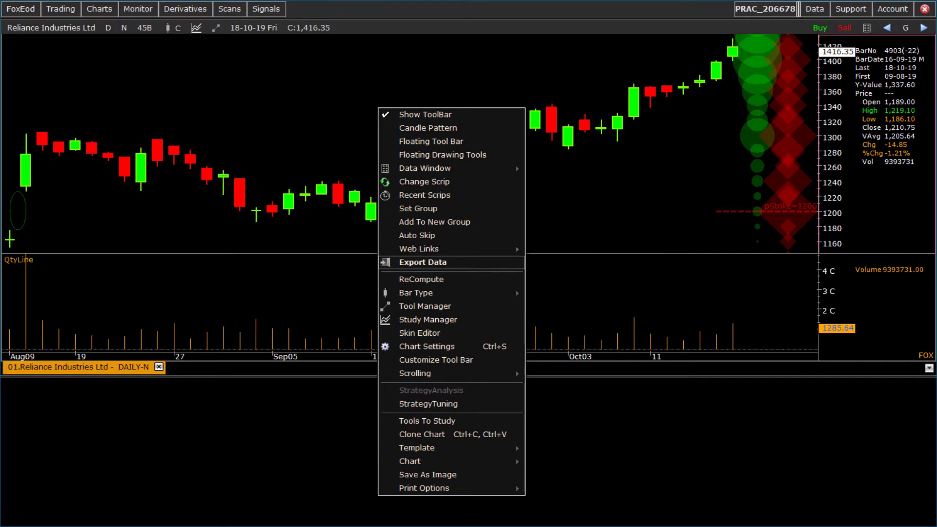
pyautogui.press('Return')
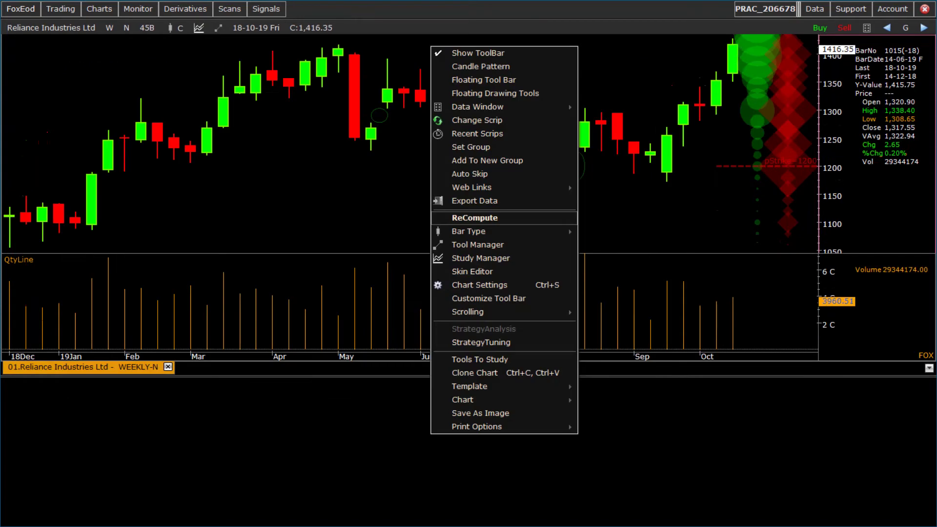
# Review the Bar Type, Tool Manager and Study Manager options of the weekly Reliance Industries Ltd chart.
pyautogui.press('Down')
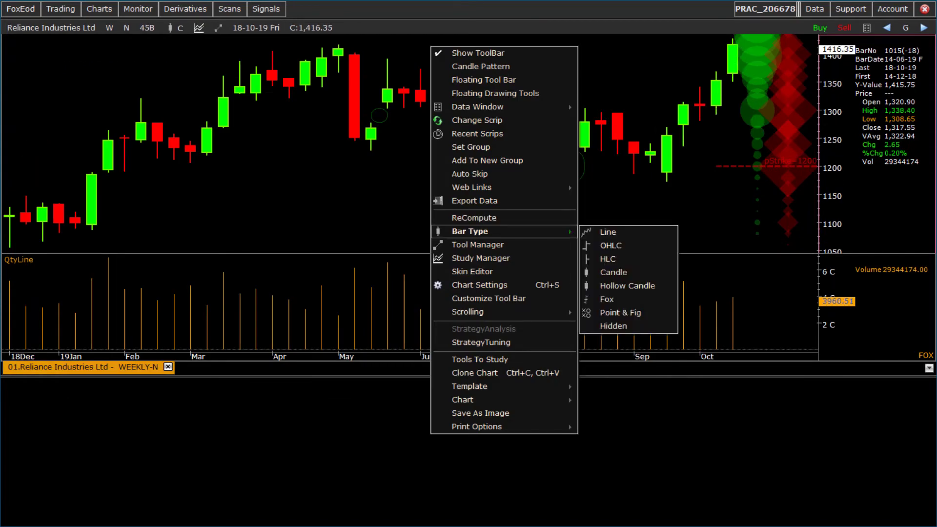
pyautogui.press('Right')
pyautogui.press('Left')
pyautogui.press('Down')
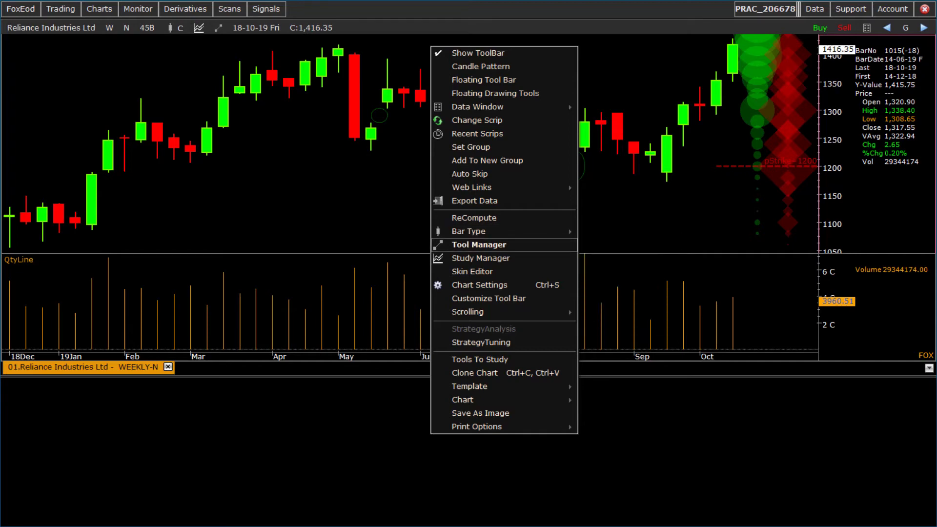
pyautogui.press('Down')
pyautogui.press('Down')
pyautogui.press('Up')
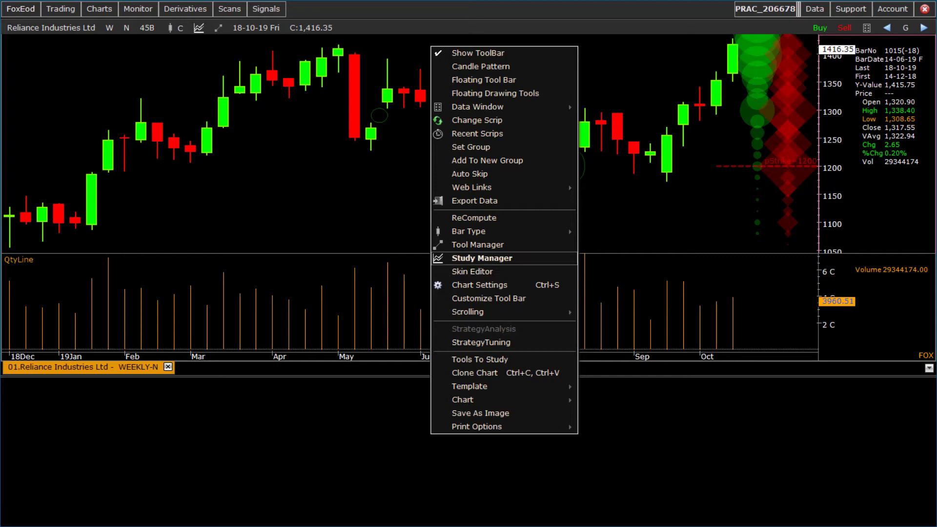
# Set the BackColor of the chart's Black skin to White in the Skin Editor, and save the skin.
pyautogui.press('Down')
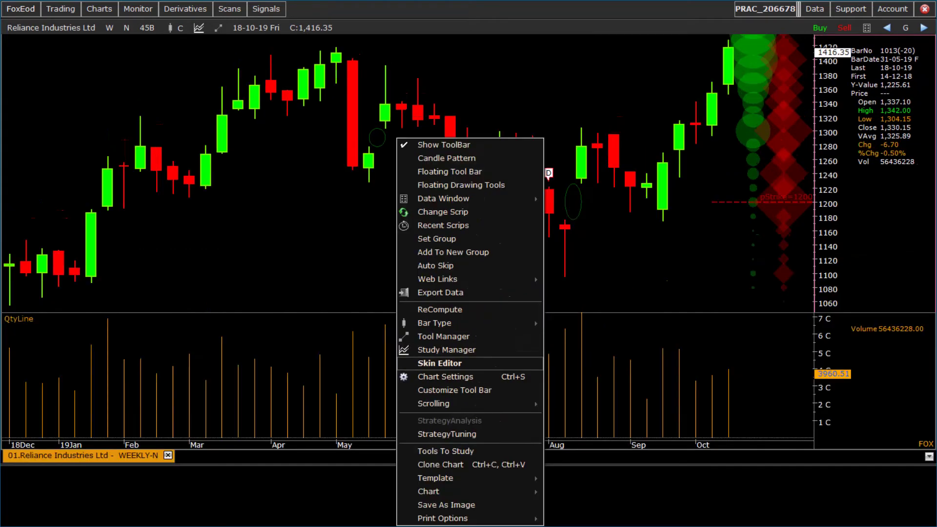
pyautogui.press('Return')
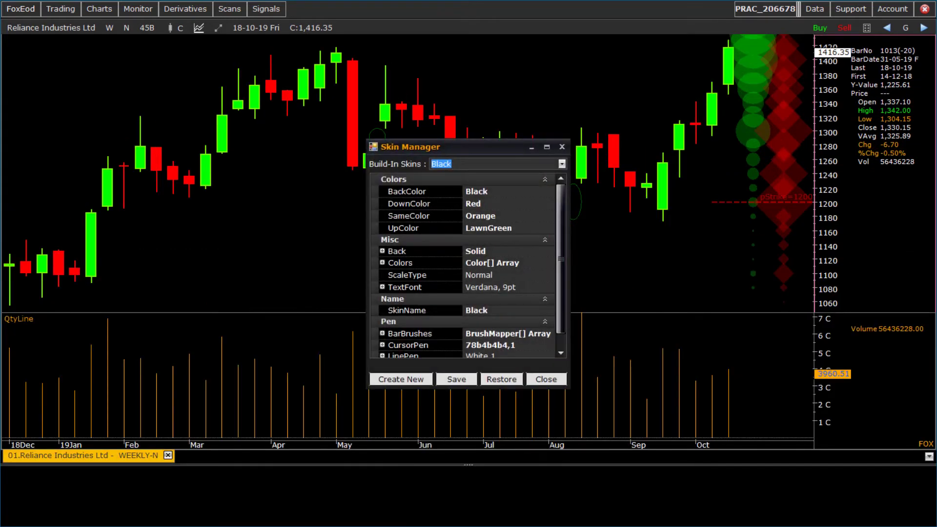
pyautogui.press('Tab')
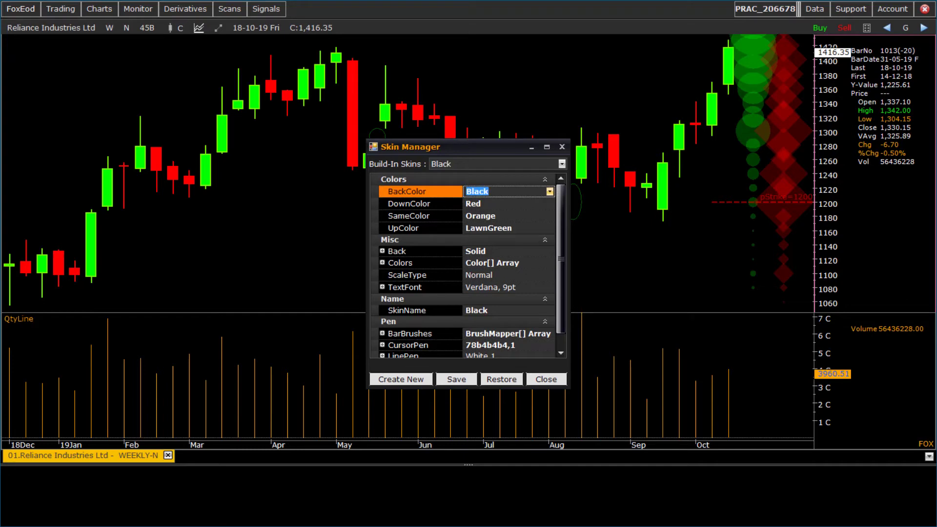
pyautogui.hotkey('alt', 'Down')
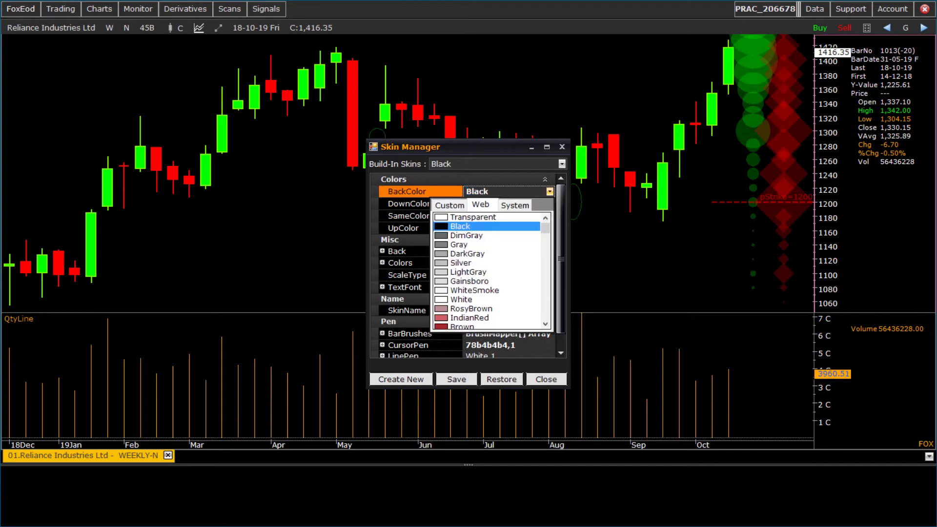
pyautogui.click(460, 299)
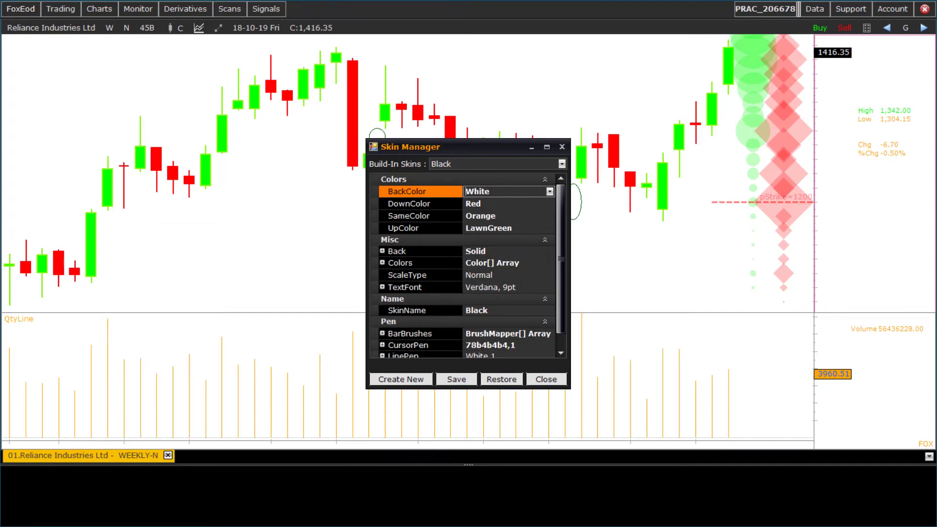
pyautogui.click(456, 380)
pyautogui.click(562, 147)
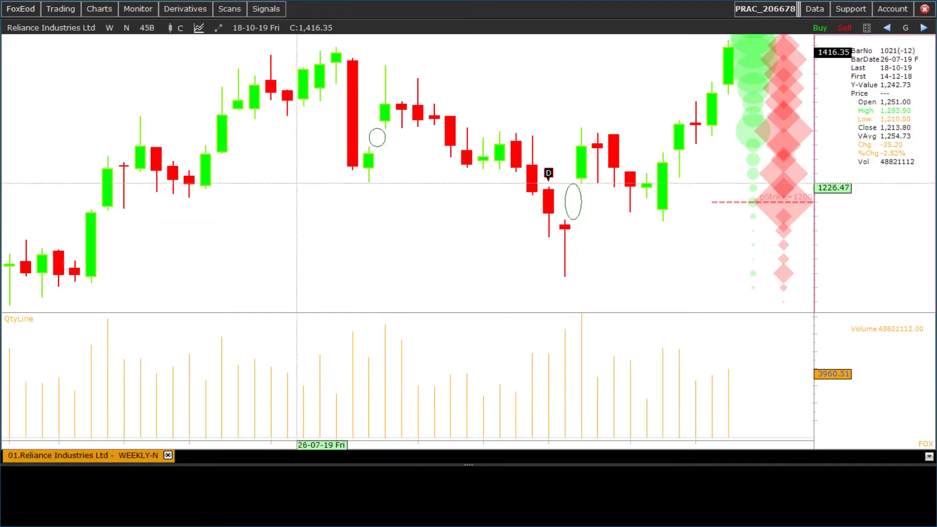
# Change the BackColor of the chart's Black_Custom0 skin to Black.
pyautogui.scroll(-6, 519, 184)
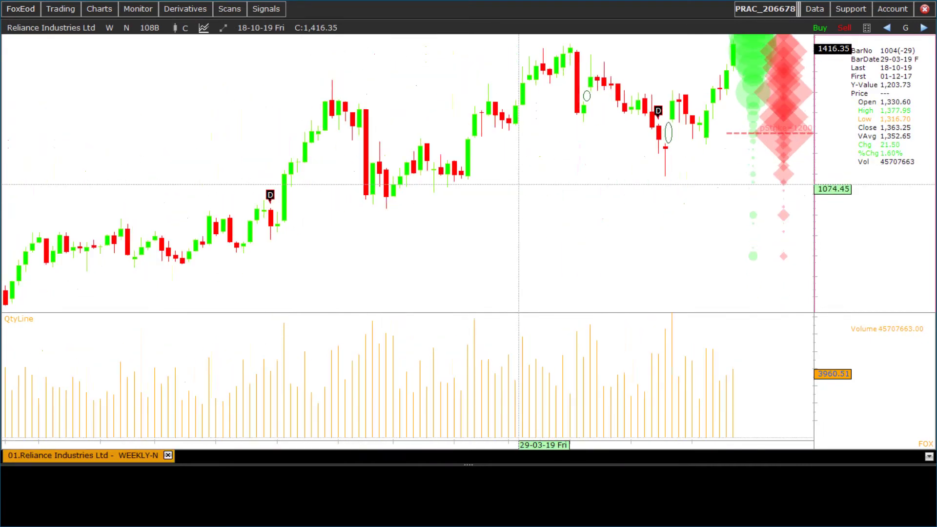
pyautogui.doubleClick(406, 98)
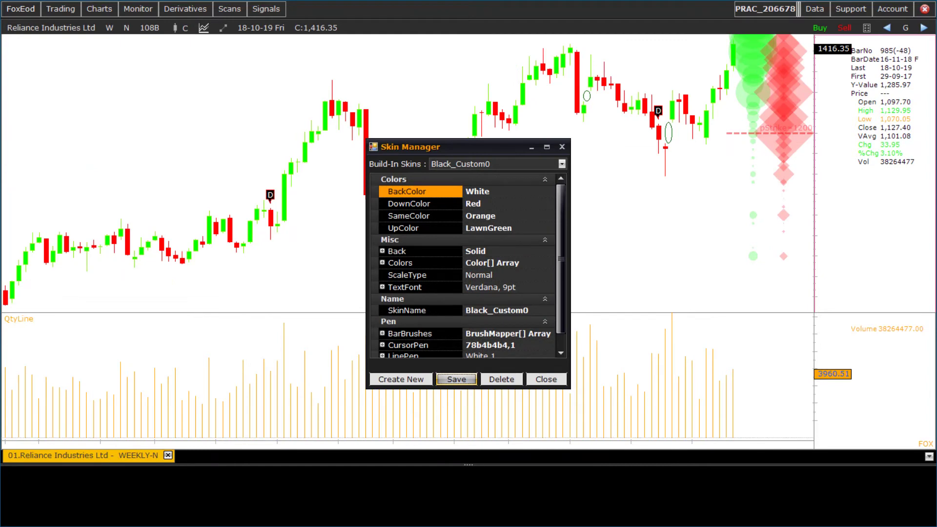
pyautogui.click(503, 191)
pyautogui.click(550, 191)
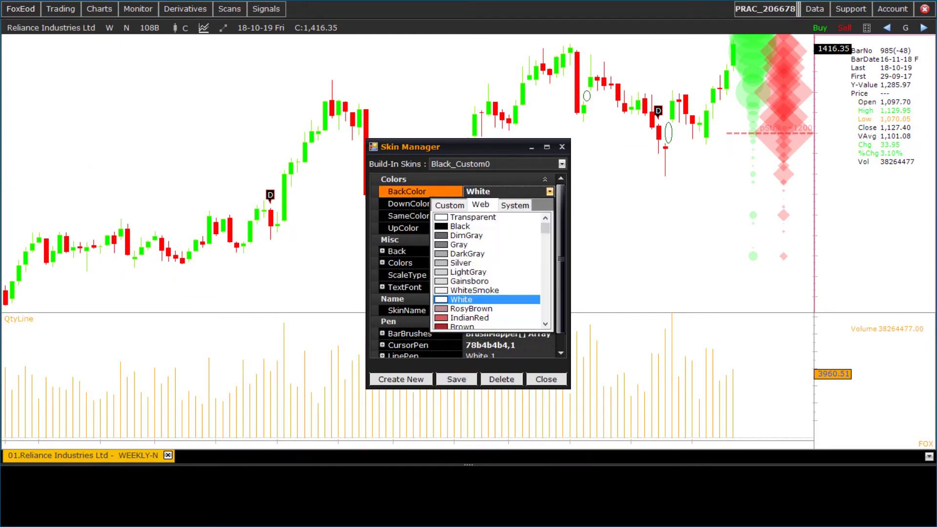
pyautogui.click(460, 226)
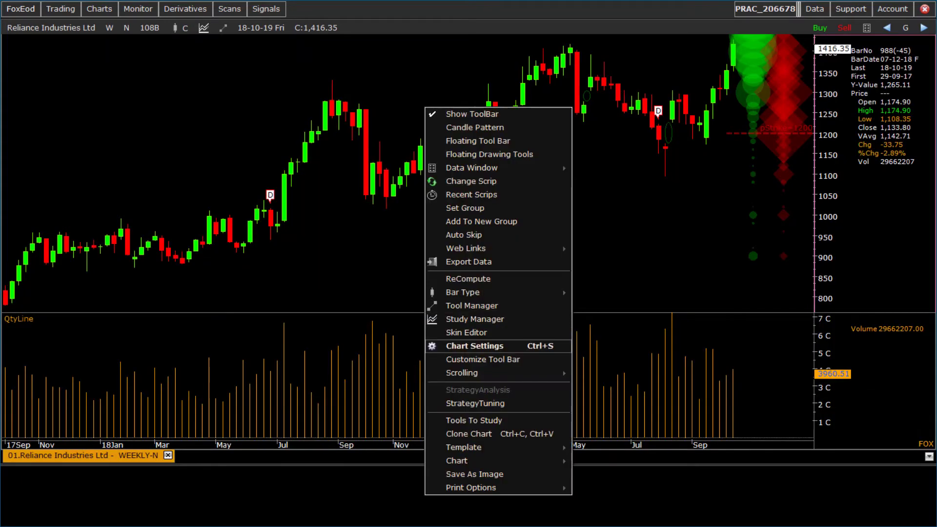
# Set the period to Normal Daily in the Chart Settings, and review the bar style choices.
pyautogui.click(475, 346)
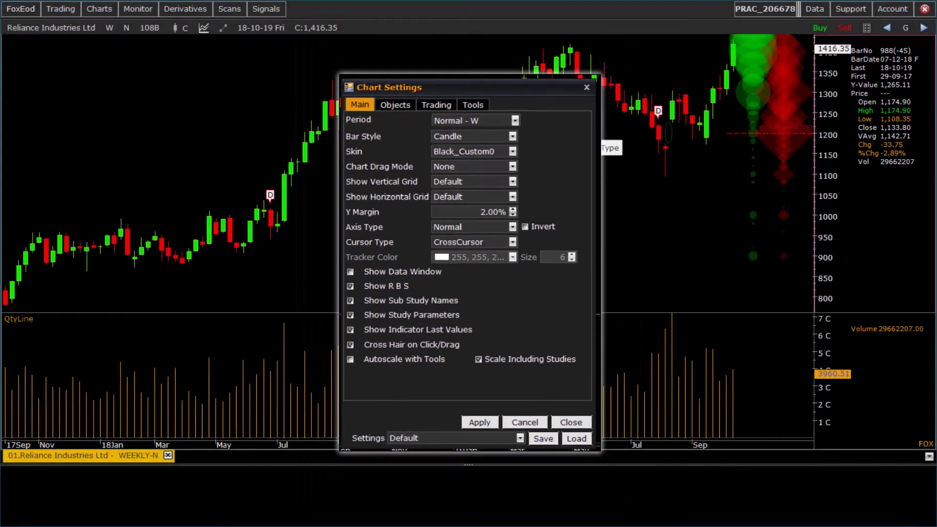
pyautogui.click(525, 84)
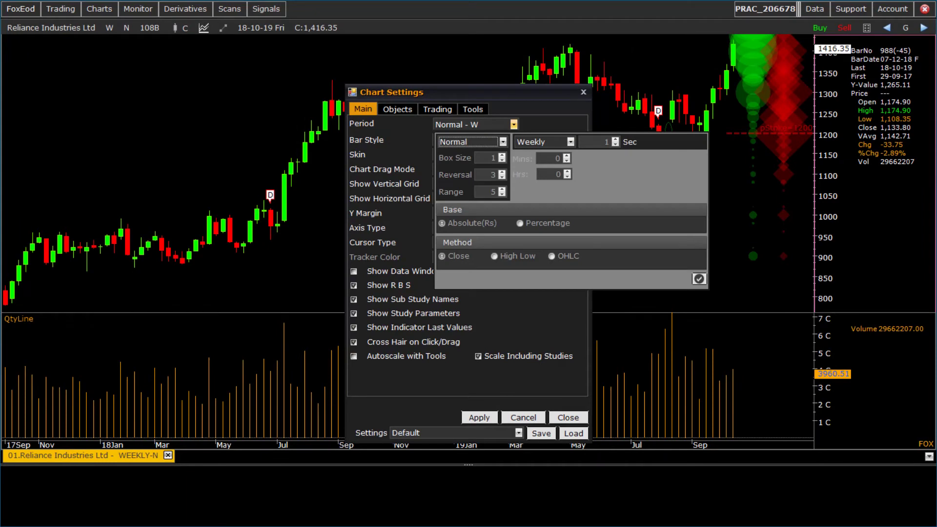
pyautogui.click(570, 142)
pyautogui.click(532, 154)
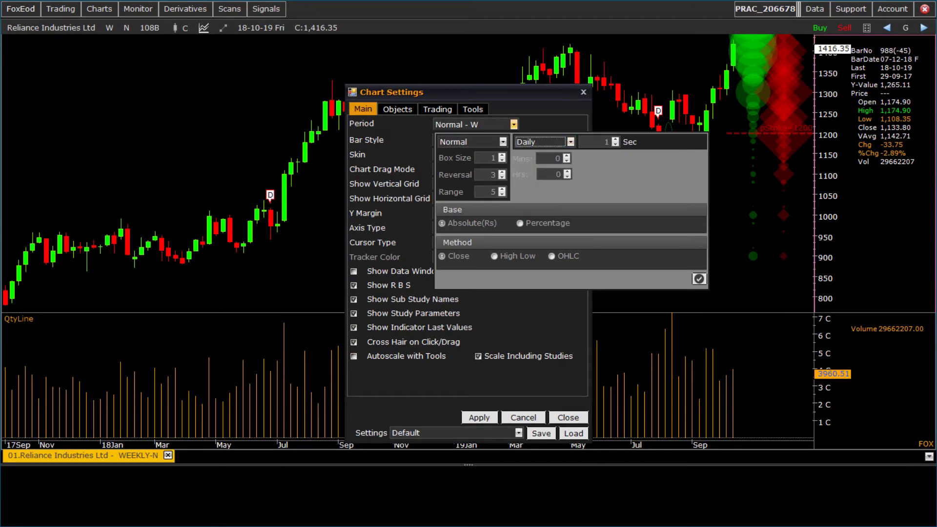
pyautogui.click(699, 278)
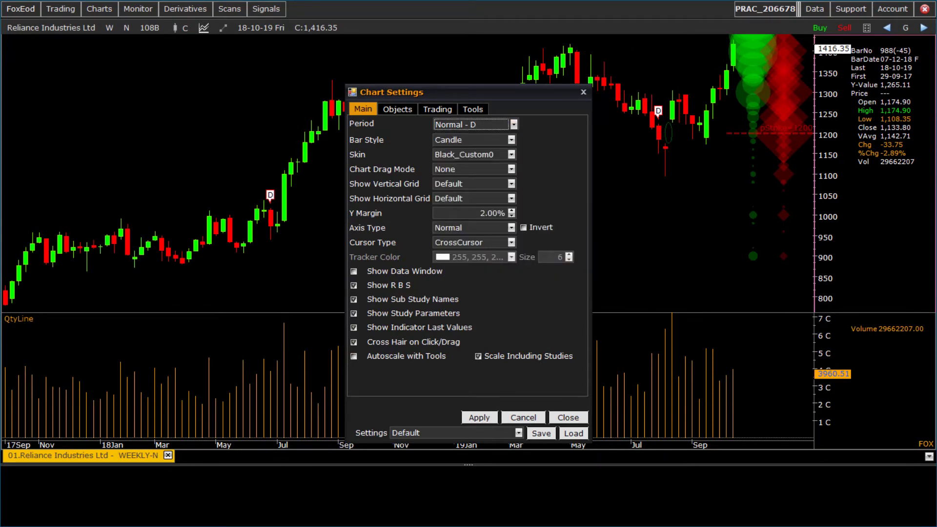
pyautogui.click(511, 140)
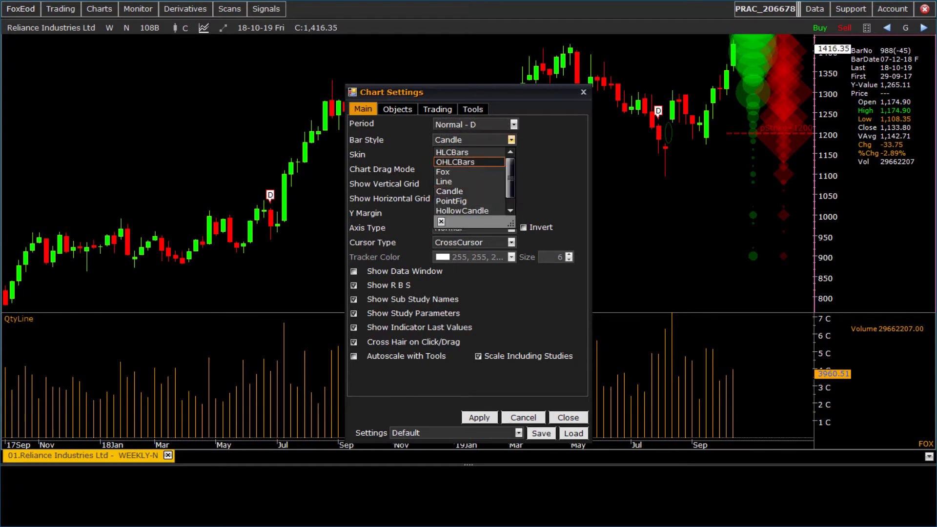
pyautogui.press('Escape')
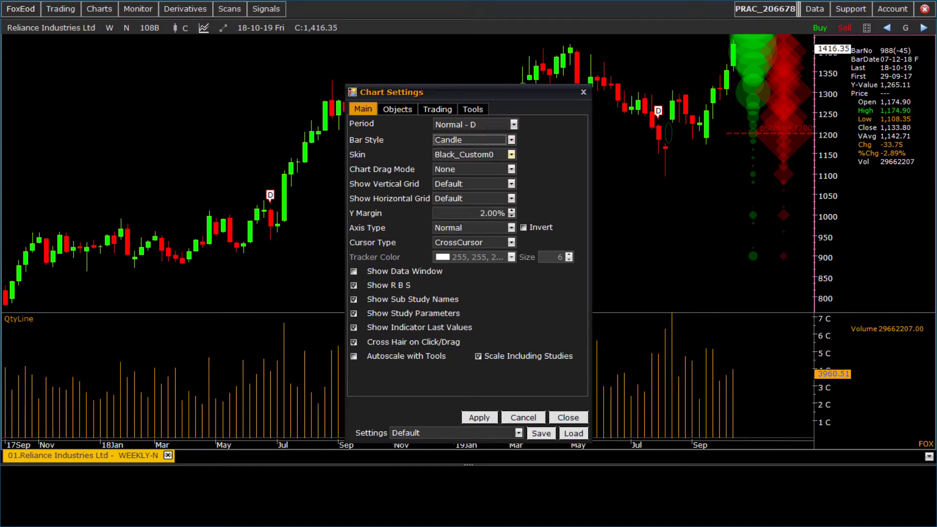
# Review the Chart Drag Mode, Axis Type and Cursor Type choices in the Chart Settings.
pyautogui.press('Tab')
pyautogui.press('Tab')
pyautogui.hotkey('alt', 'Down')
pyautogui.press('Down')
pyautogui.press('Down')
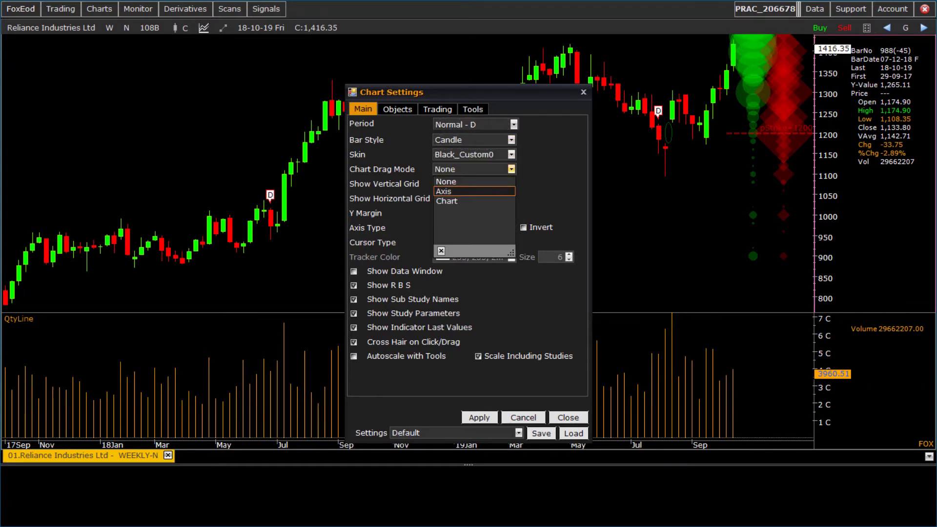
pyautogui.press('Up')
pyautogui.press('Up')
pyautogui.press('Escape')
pyautogui.press('Tab')
pyautogui.press('Tab')
pyautogui.click(469, 227)
pyautogui.click(470, 242)
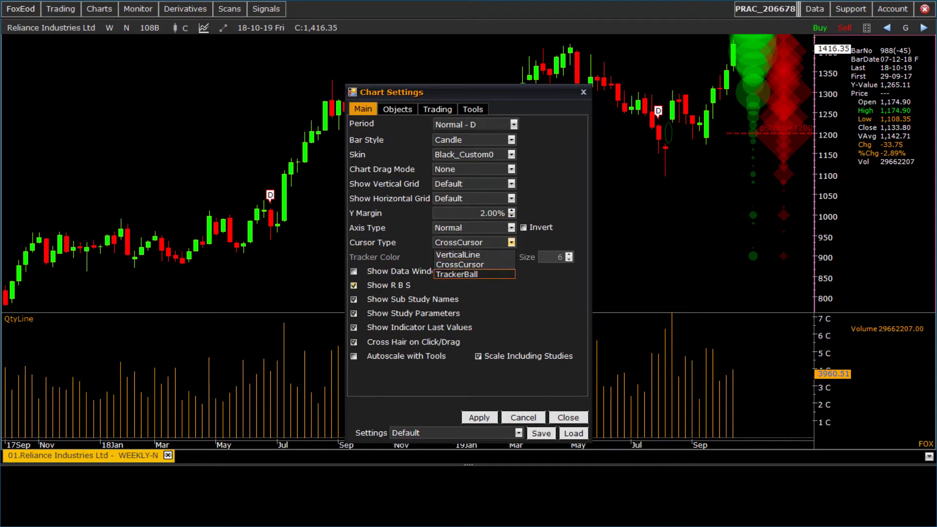
# Turn on Show Data Window while keeping Show R B S enabled, and close the floating data window on the daily chart.
pyautogui.click(353, 286)
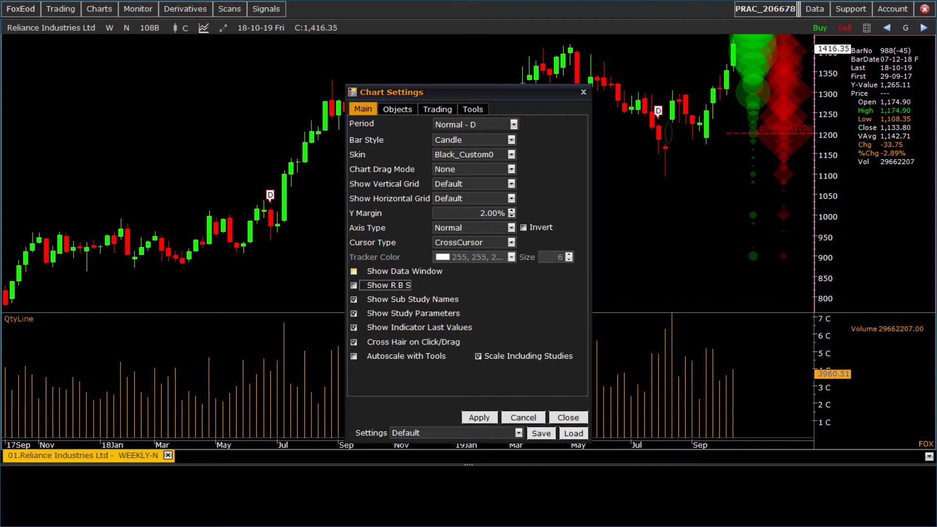
pyautogui.click(354, 271)
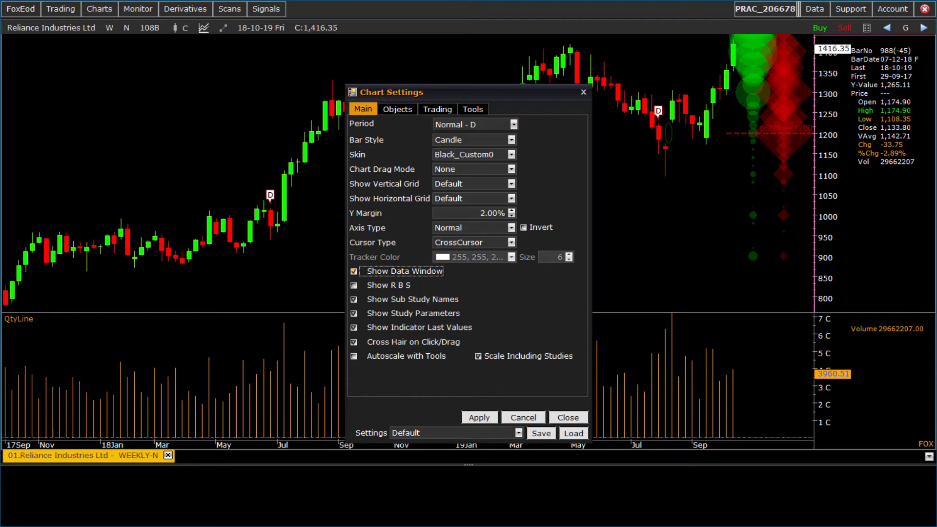
pyautogui.click(354, 286)
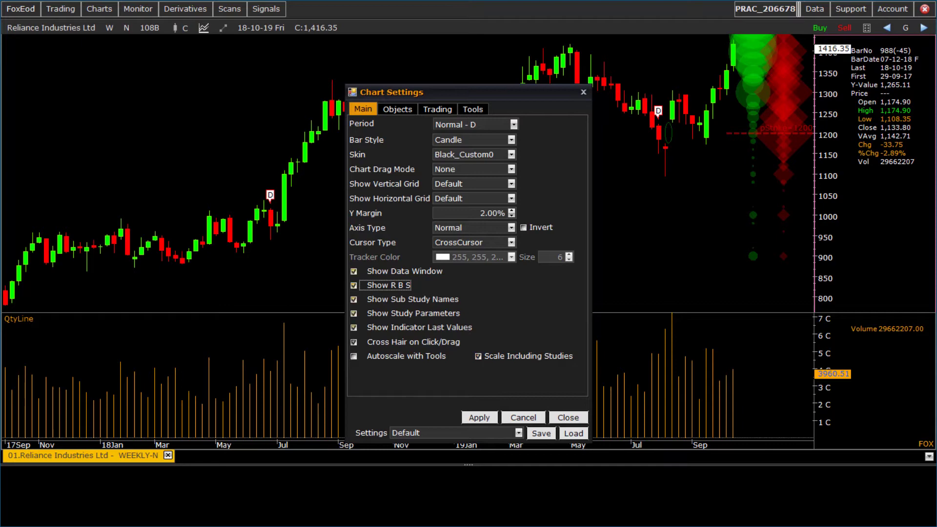
pyautogui.click(397, 109)
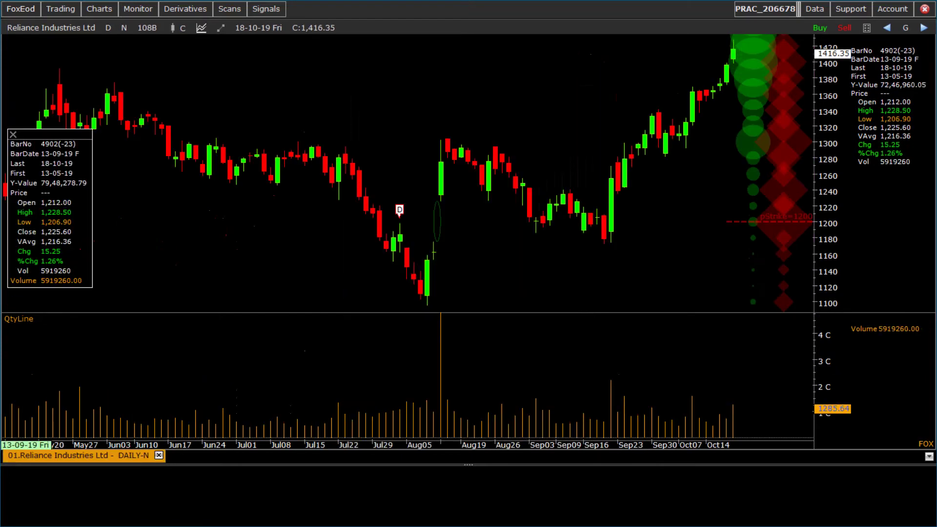
pyautogui.click(14, 134)
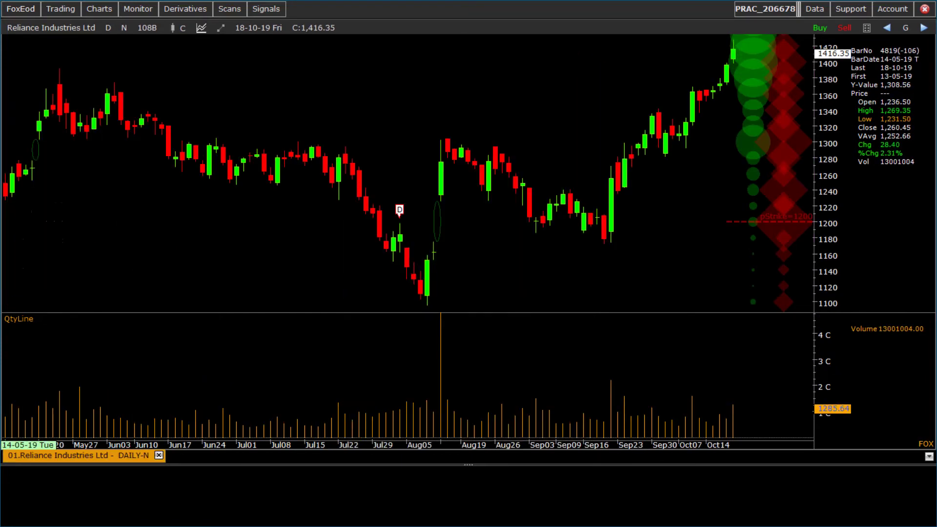
# Examine the call and put open interest shapes beside the daily Reliance Industries Ltd chart at different zoom levels.
pyautogui.scroll(-4, 199, 214)
pyautogui.scroll(5, 170, 212)
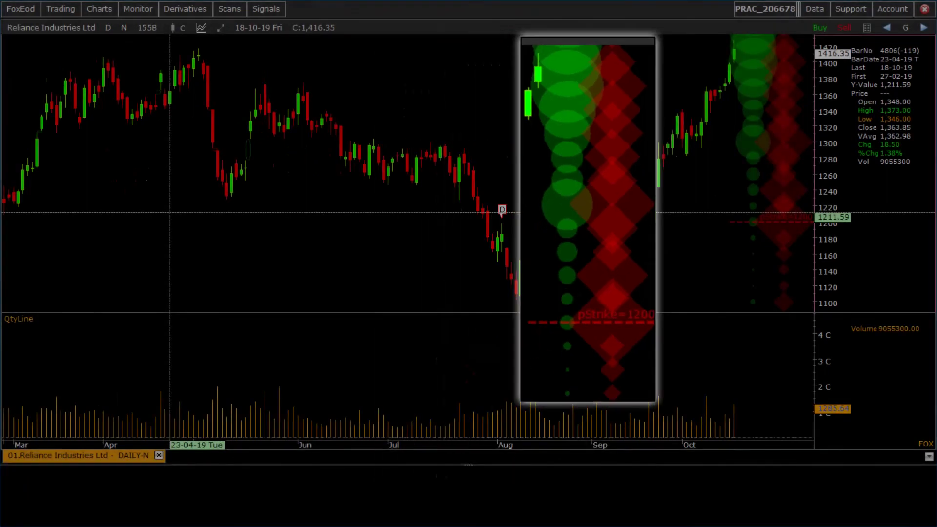
pyautogui.scroll(2, 174, 210)
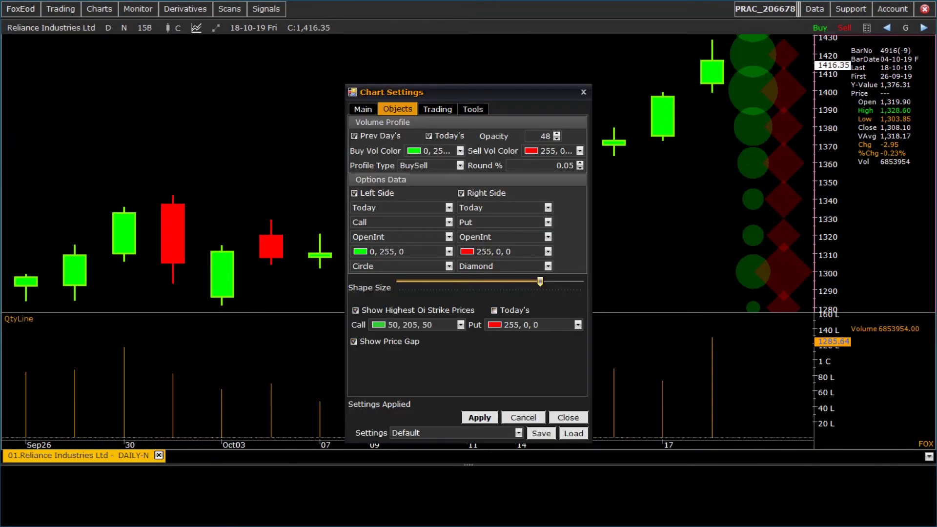
# Review the colour choices for the MIS, CO, CNC and NRML positions in the chart's Trading settings.
pyautogui.click(437, 109)
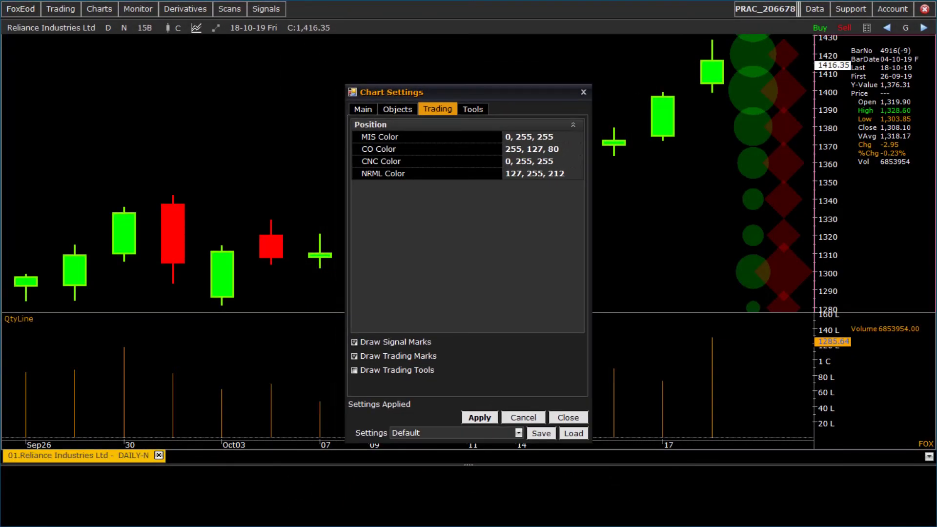
pyautogui.click(554, 136)
pyautogui.click(578, 136)
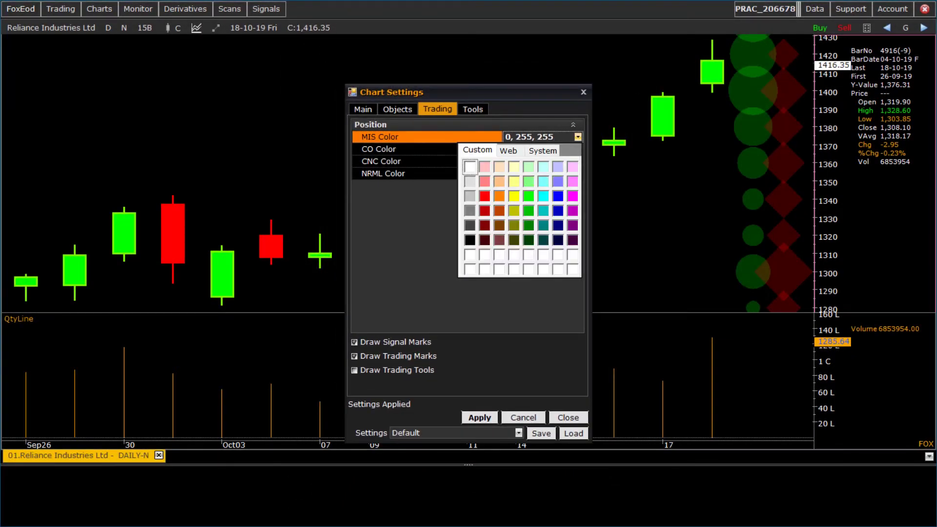
pyautogui.press('Escape')
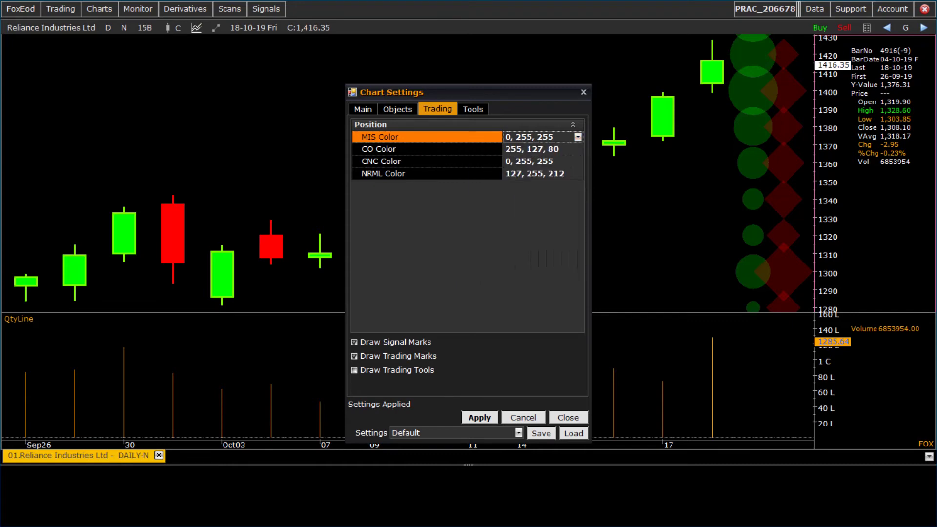
pyautogui.click(554, 148)
pyautogui.click(578, 149)
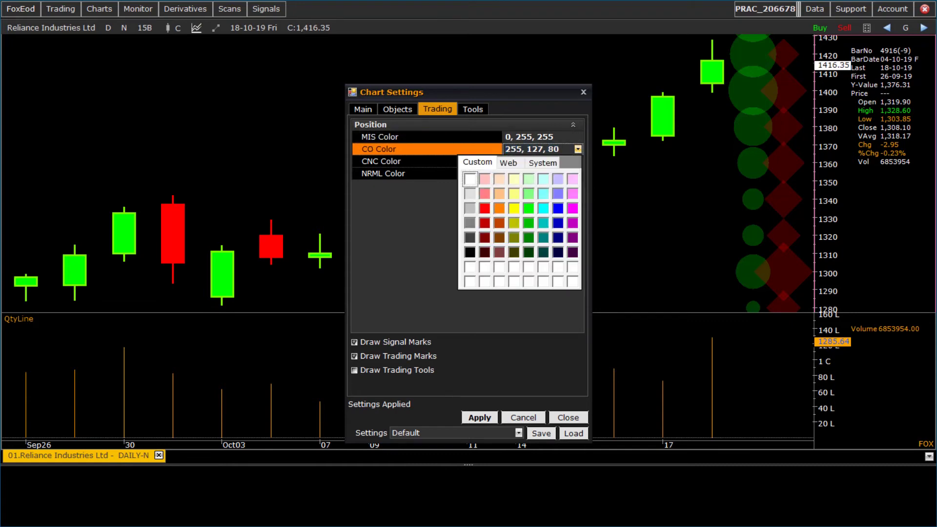
pyautogui.press('Escape')
pyautogui.click(529, 161)
pyautogui.click(578, 162)
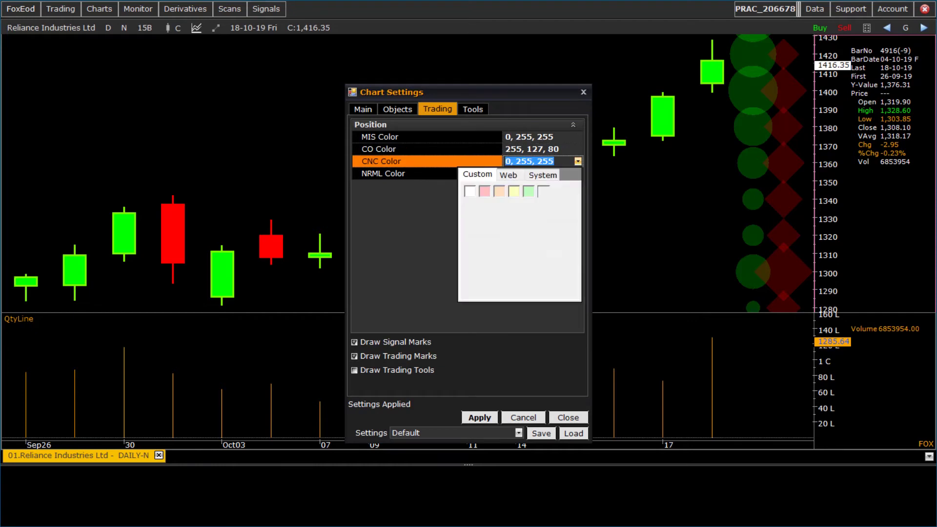
pyautogui.click(383, 173)
# Try the Draw Signal Marks, Draw Trading Marks and Draw Trading Tools options in the Trading settings.
pyautogui.click(355, 342)
pyautogui.click(354, 342)
pyautogui.press('Tab')
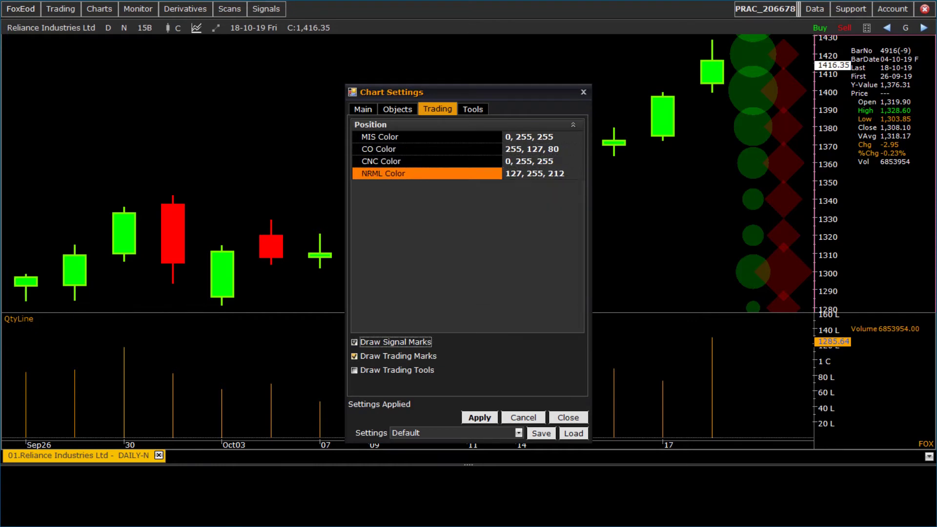
pyautogui.press('space')
pyautogui.press('Tab')
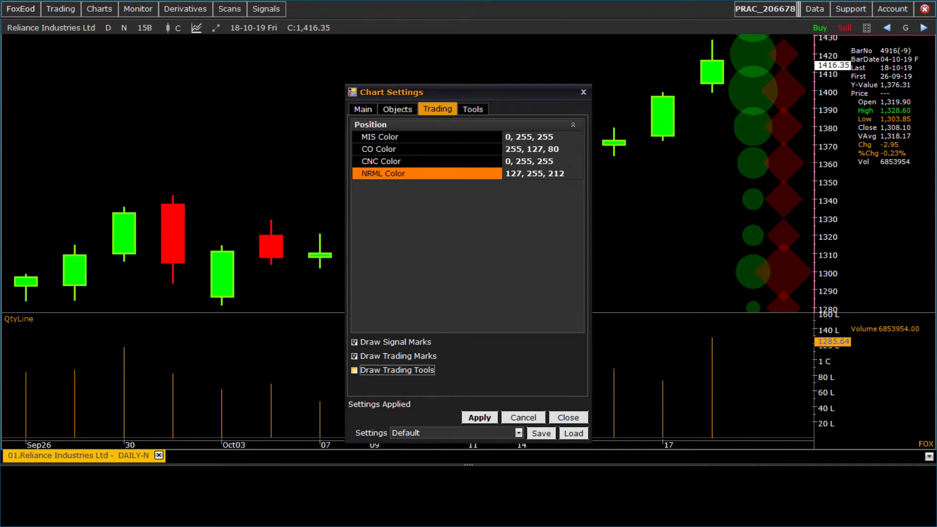
pyautogui.press('space')
# Review the Tools settings by toggling Use Default Tool Name, and open Customize Tool Bar for the chart.
pyautogui.click(472, 108)
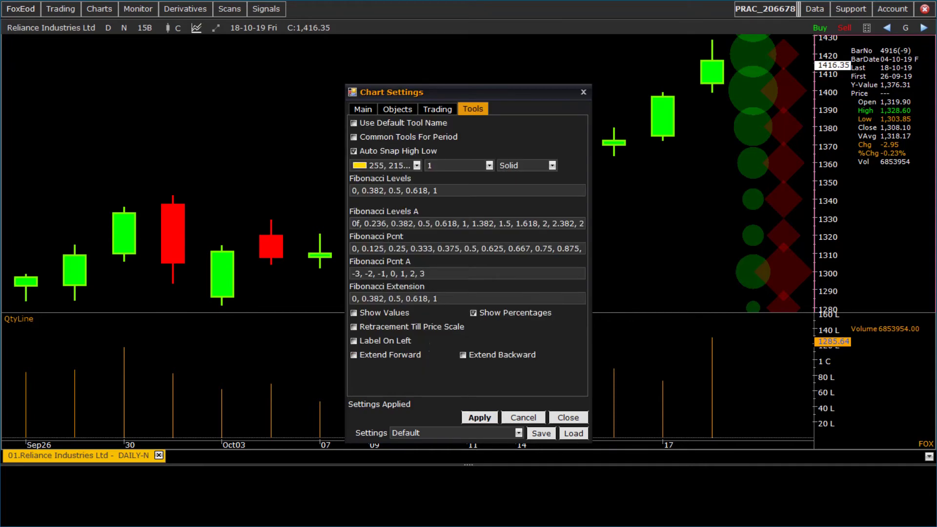
pyautogui.press('Tab')
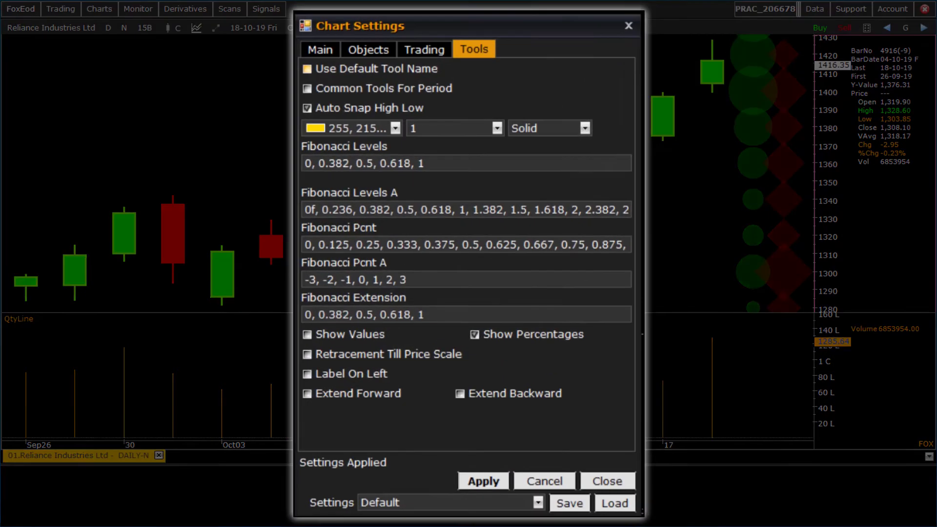
pyautogui.press('Tab')
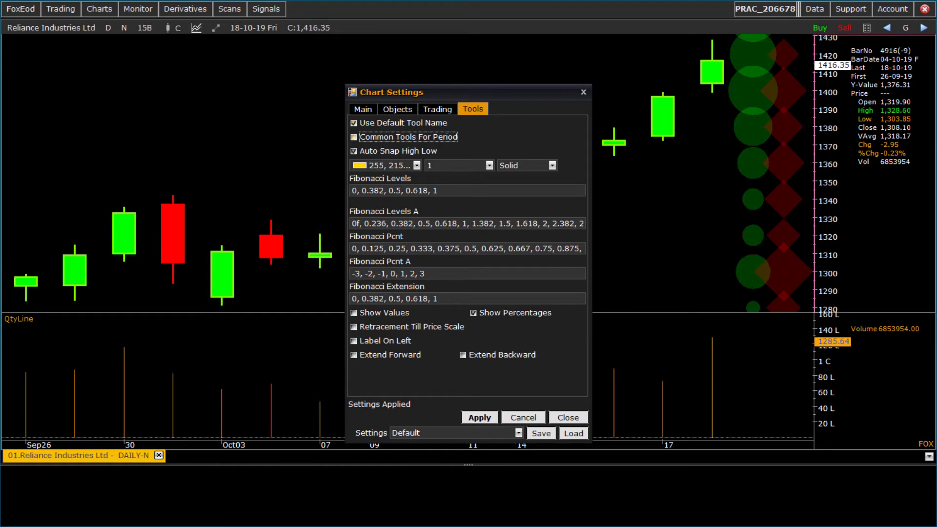
pyautogui.hotkey('shift', 'Tab')
pyautogui.press('space')
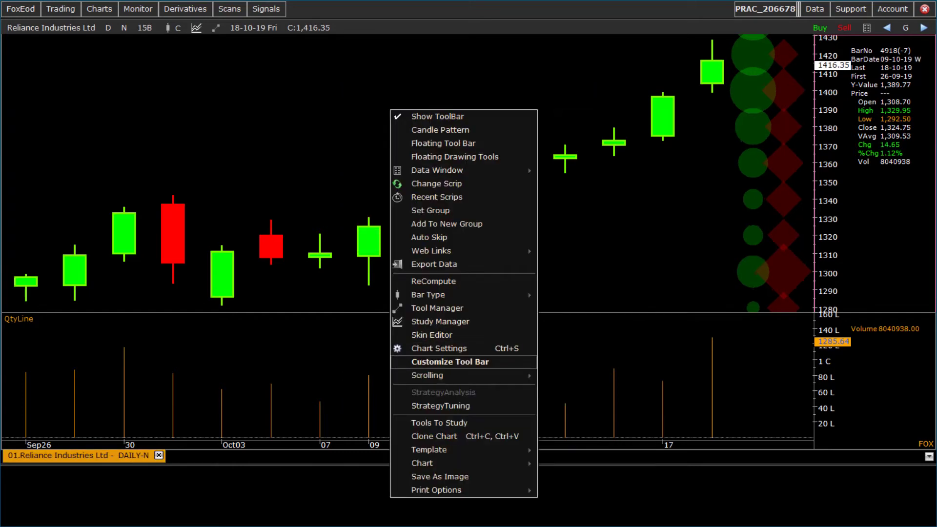
pyautogui.press('Return')
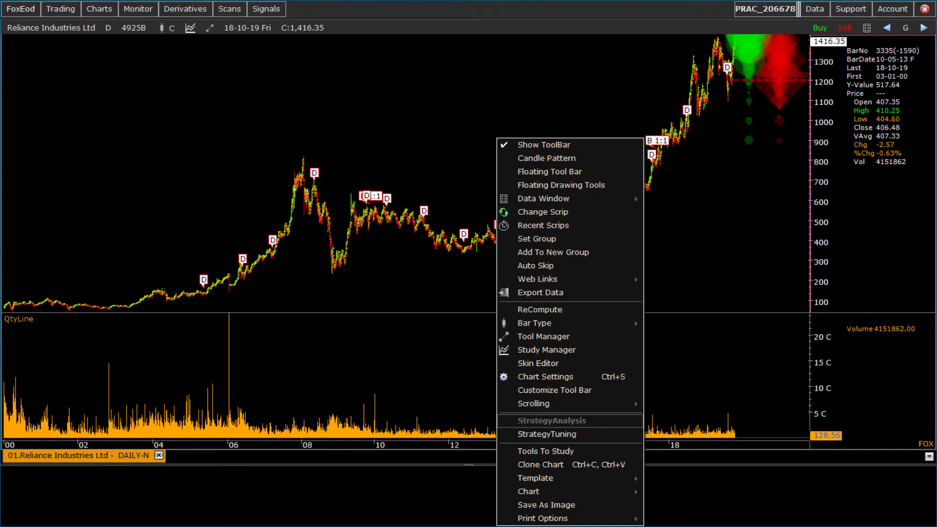
# Set the chart's scrolling to exact dates from 03-01-00 to 18-10-19.
pyautogui.moveTo(537, 403)
pyautogui.press('Down')
pyautogui.press('Down')
pyautogui.press('Down')
pyautogui.press('Down')
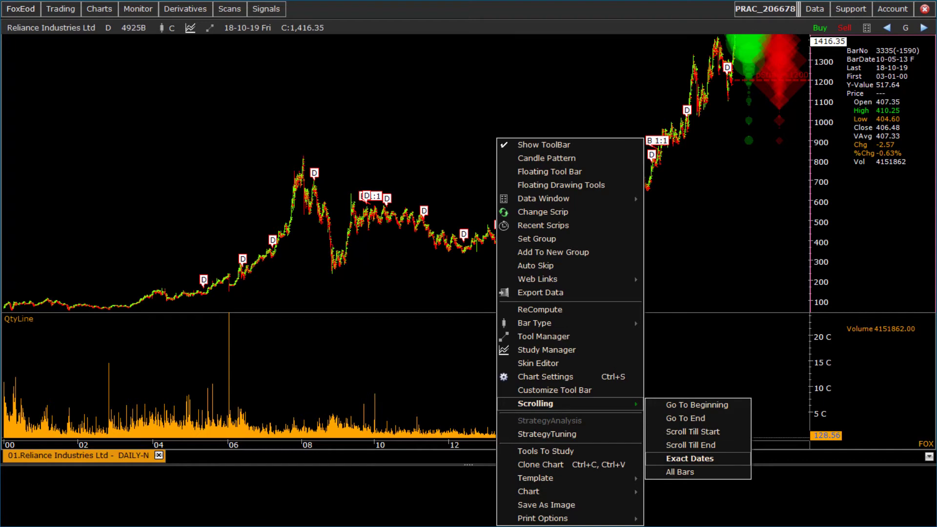
pyautogui.press('Return')
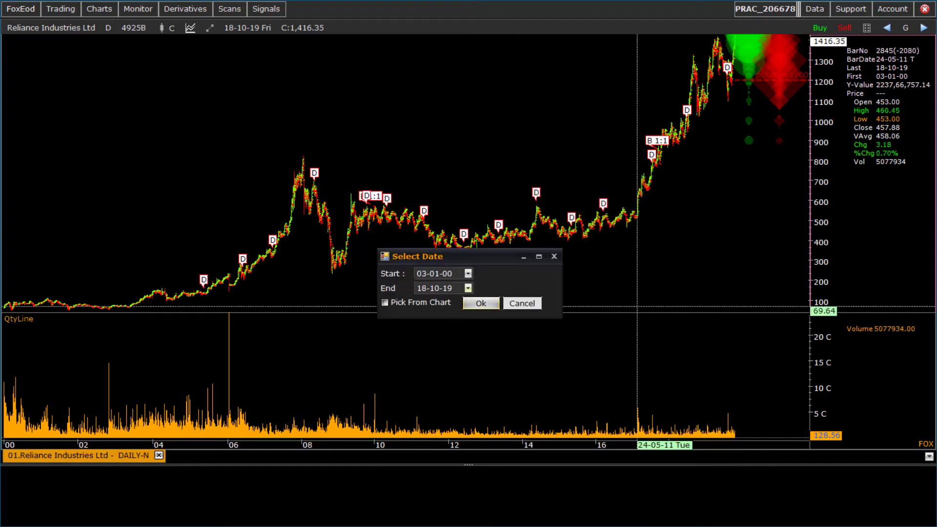
pyautogui.click(481, 303)
pyautogui.press('Tab')
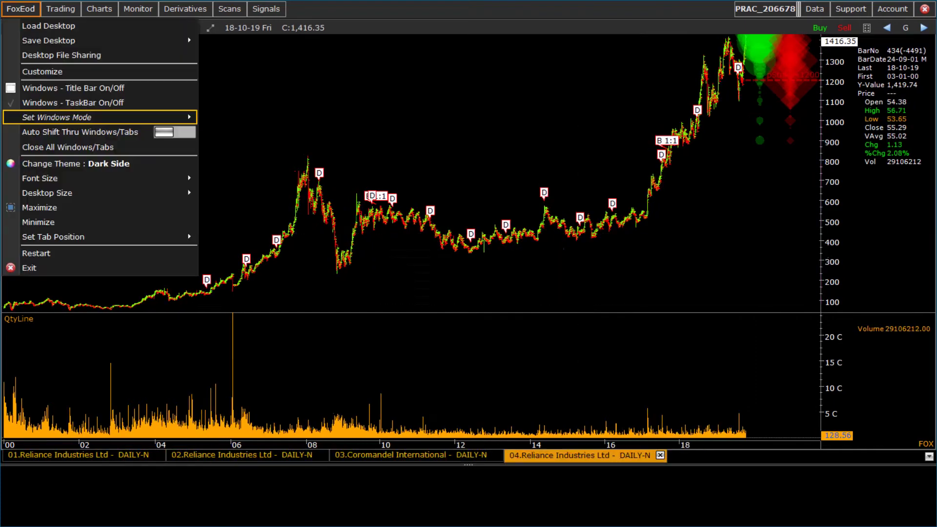
# Arrange the four open charts in Tile Charts mode and switch them to Floating mode.
pyautogui.moveTo(99, 117)
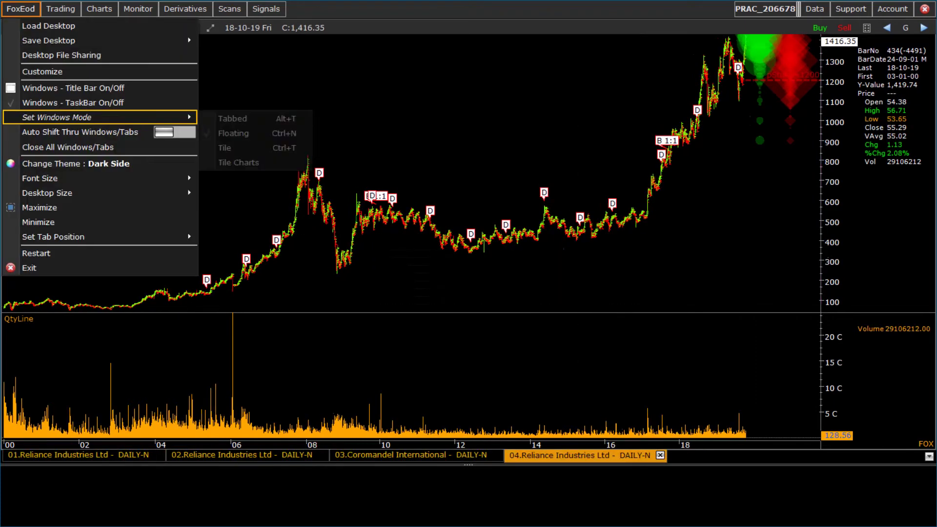
pyautogui.press('Return')
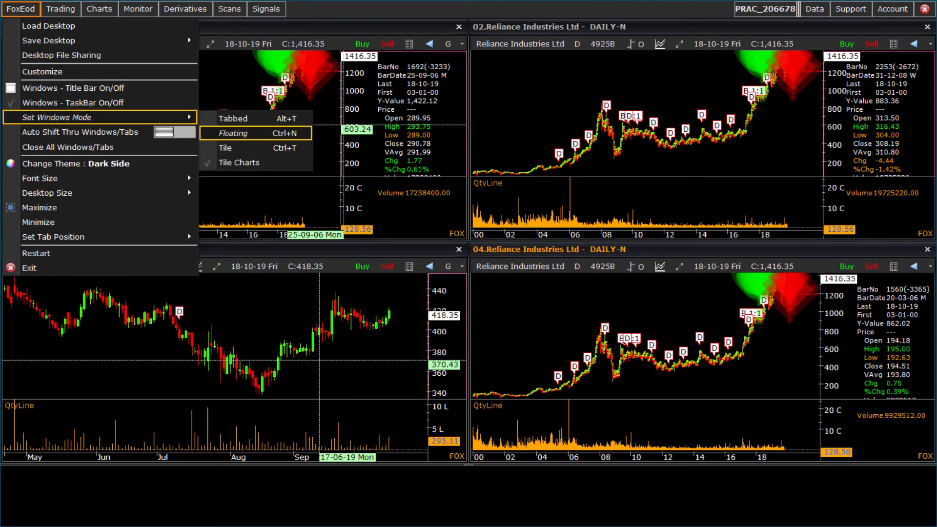
pyautogui.click(234, 132)
# Move the floating Reliance Industries Ltd and Coromandel International chart windows to new places on the desktop.
pyautogui.moveTo(205, 26); pyautogui.dragTo(478, 182)
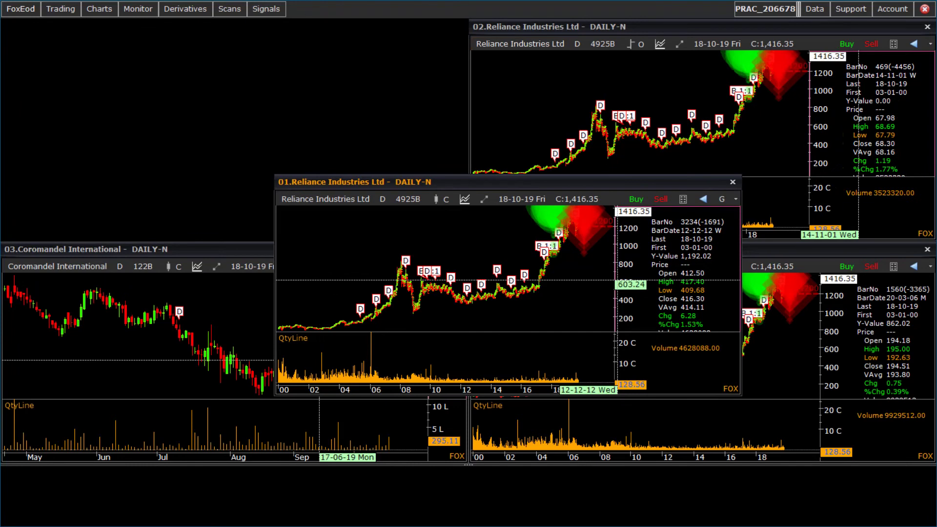
pyautogui.moveTo(538, 26); pyautogui.dragTo(79, 22)
pyautogui.press('Down')
pyautogui.press('Down')
pyautogui.press('Down')
pyautogui.press('Down')
pyautogui.press('Down')
pyautogui.press('Down')
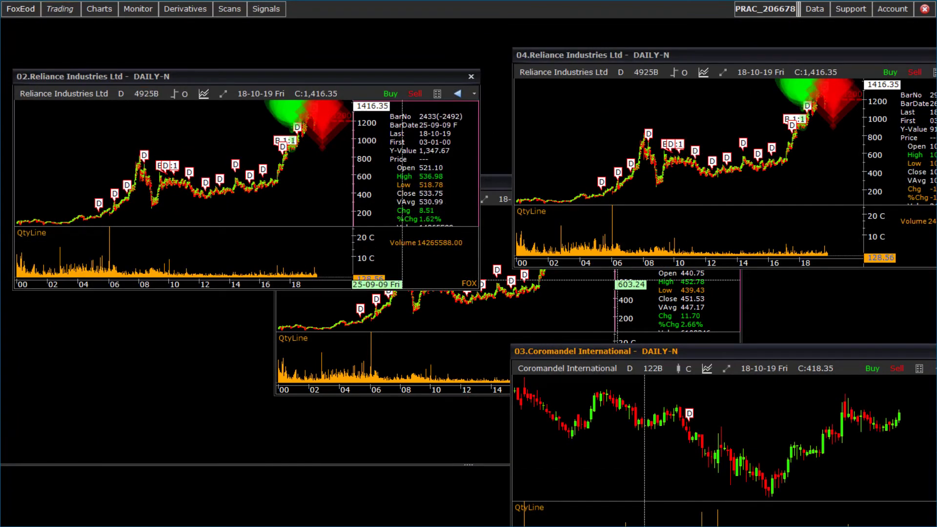
# Set the windows mode of the floating charts to Tile.
pyautogui.click(20, 9)
pyautogui.press('Down')
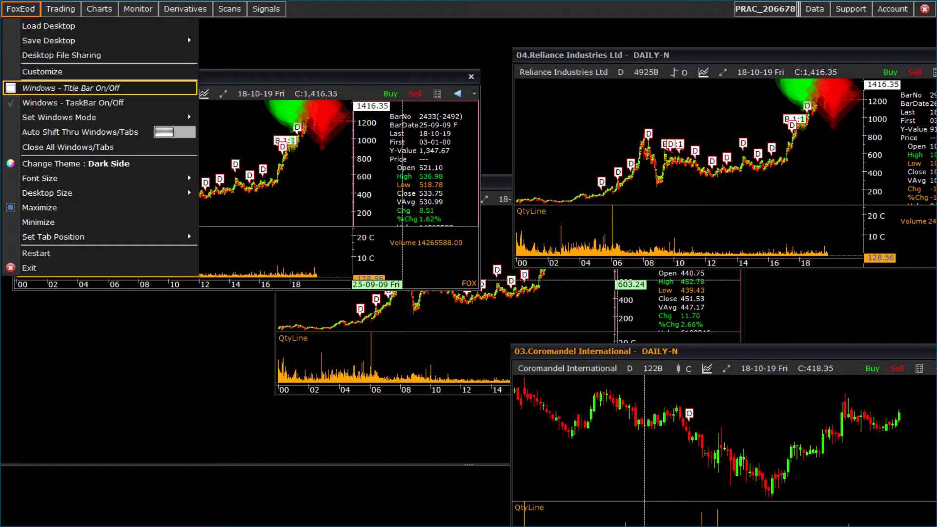
pyautogui.press('Down')
pyautogui.press('Down')
pyautogui.press('Right')
pyautogui.press('Down')
pyautogui.press('Down')
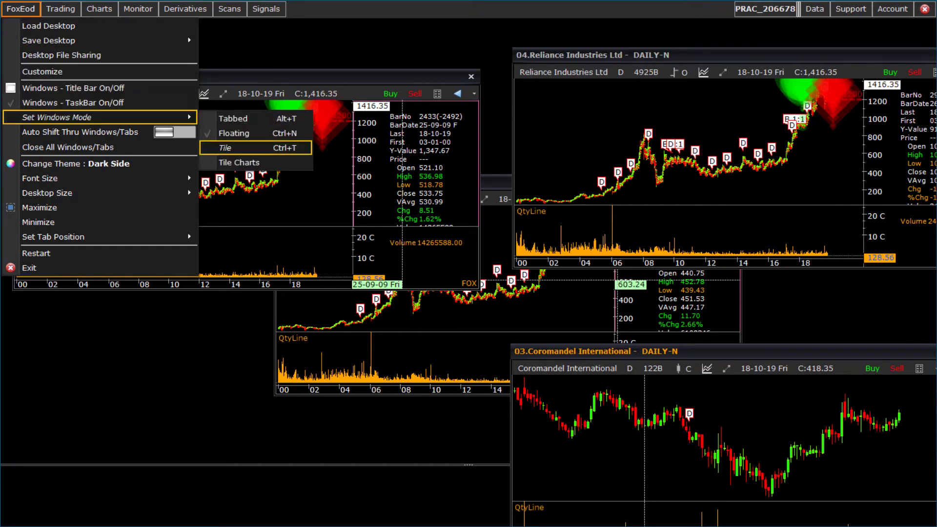
pyautogui.click(255, 148)
# Set the windows mode of the charts to Tabbed.
pyautogui.click(20, 8)
pyautogui.moveTo(100, 118)
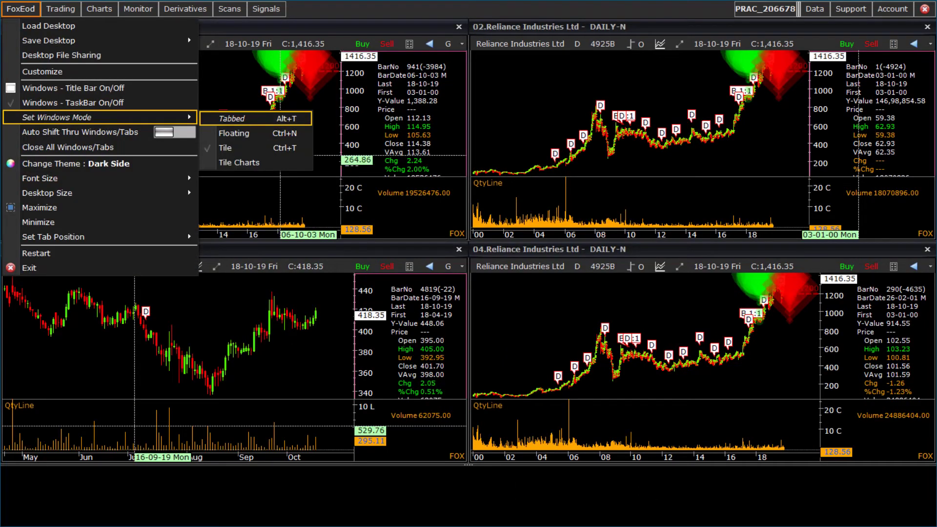
pyautogui.press('Return')
# Turn on Auto Shift Thru Windows/Tabs for the tabbed charts.
pyautogui.press('alt')
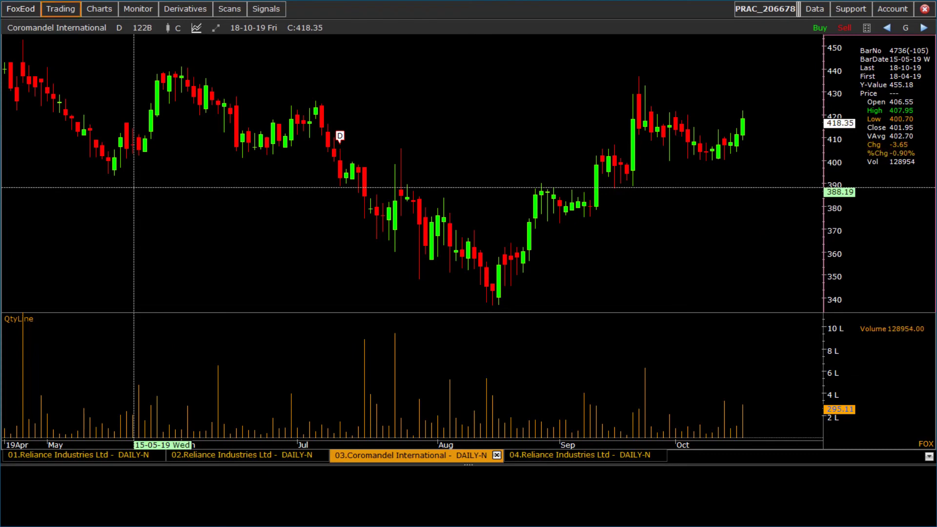
pyautogui.press('Down')
pyautogui.press('Down')
pyautogui.press('Down')
pyautogui.press('Down')
pyautogui.press('Down')
pyautogui.press('Down')
pyautogui.press('Down')
pyautogui.press('Down')
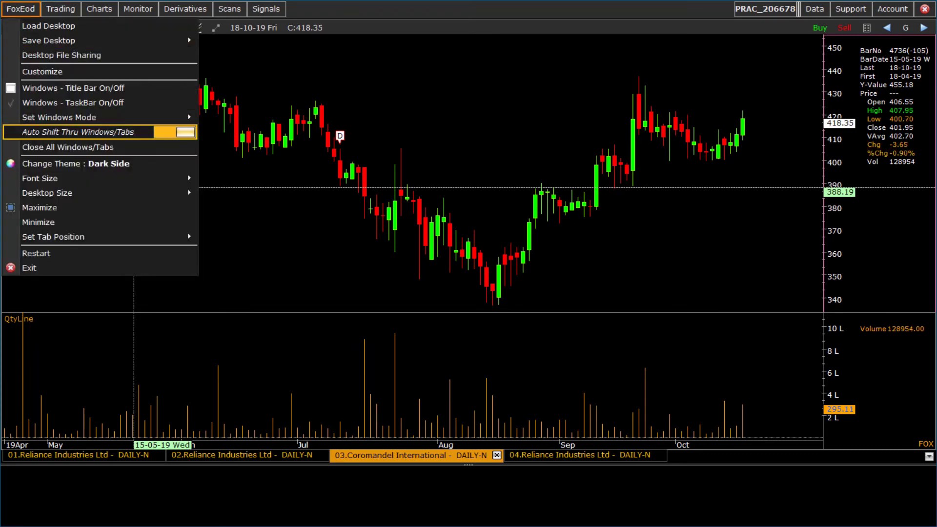
pyautogui.press('Return')
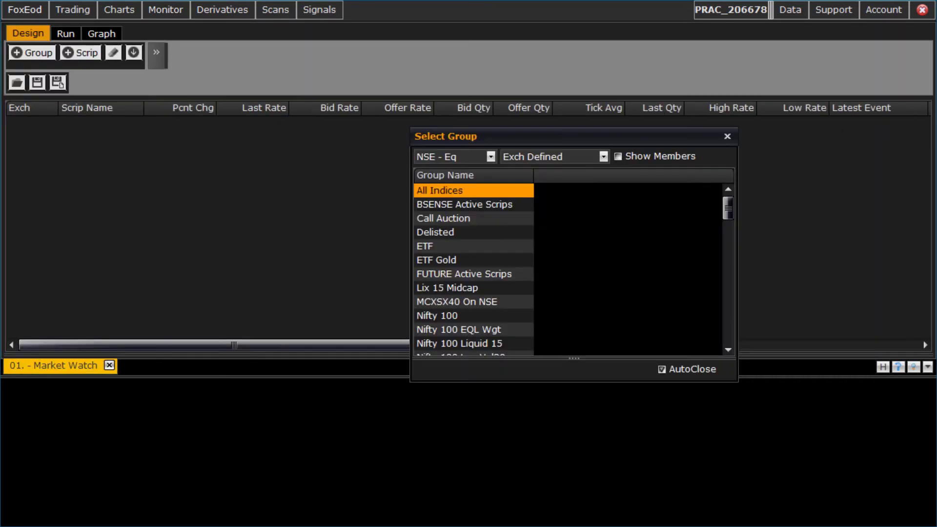
# Add the Nifty 100 group from NSE - Eq to the Market Watch.
pyautogui.click(437, 316)
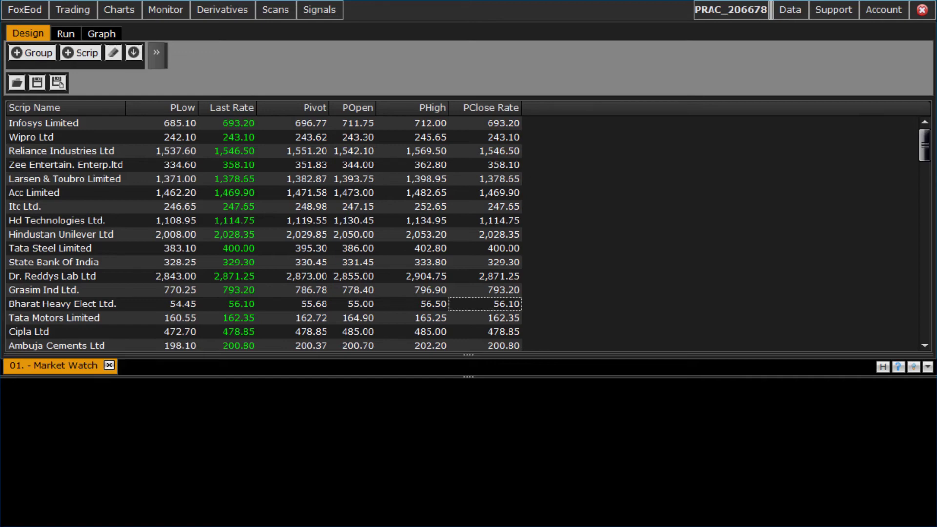
# Enable studies for the Market Watch and load the saved SuperTrend study set for all periods.
pyautogui.click(133, 53)
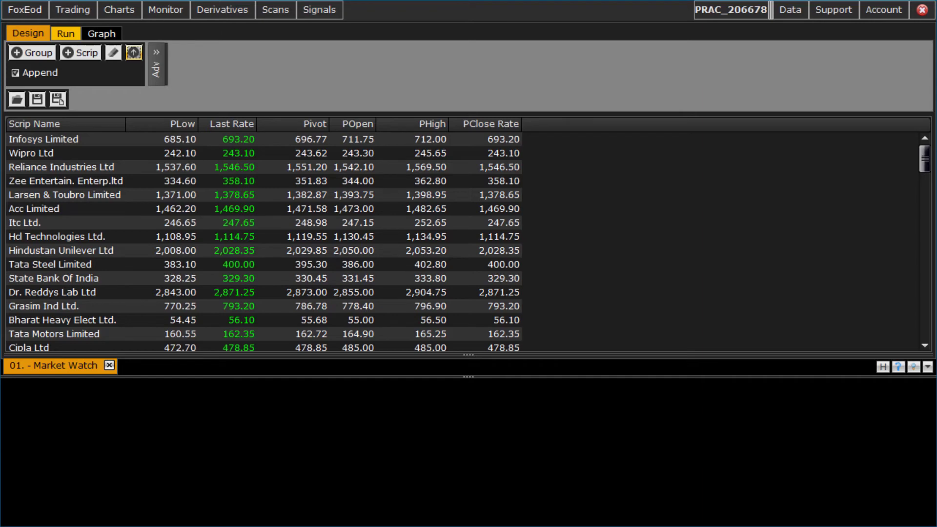
pyautogui.click(65, 33)
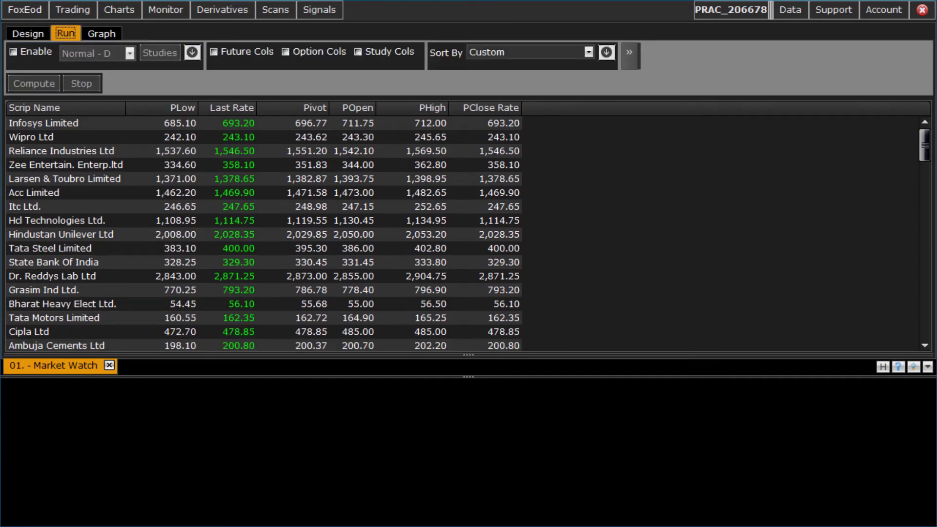
pyautogui.click(13, 51)
pyautogui.click(191, 52)
pyautogui.click(206, 52)
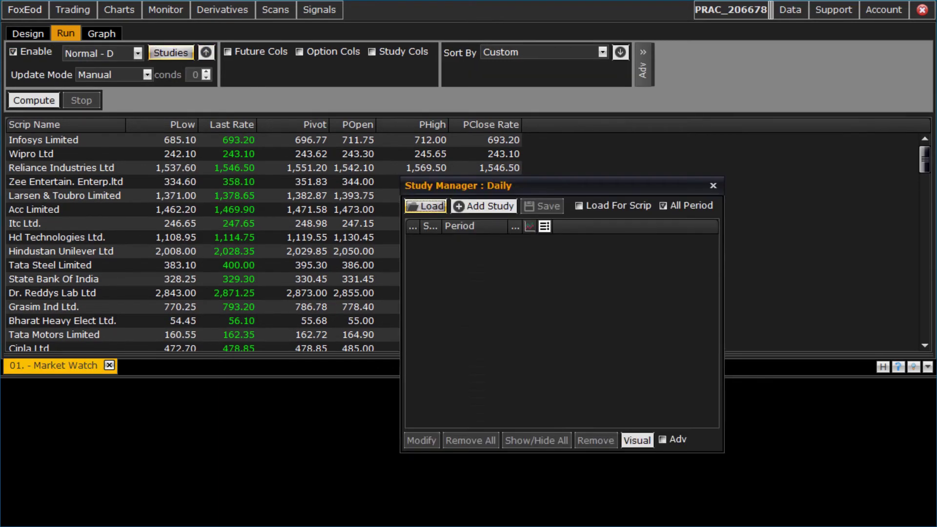
pyautogui.click(425, 206)
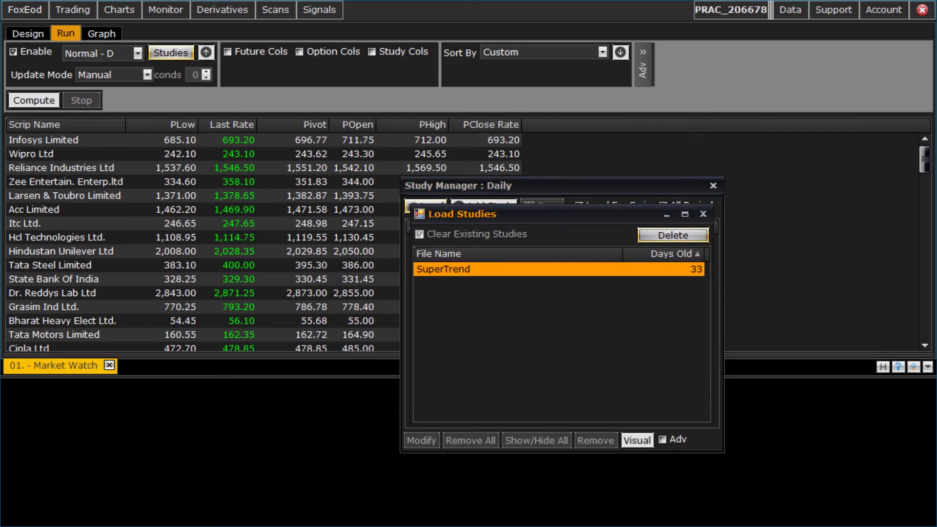
pyautogui.press('Return')
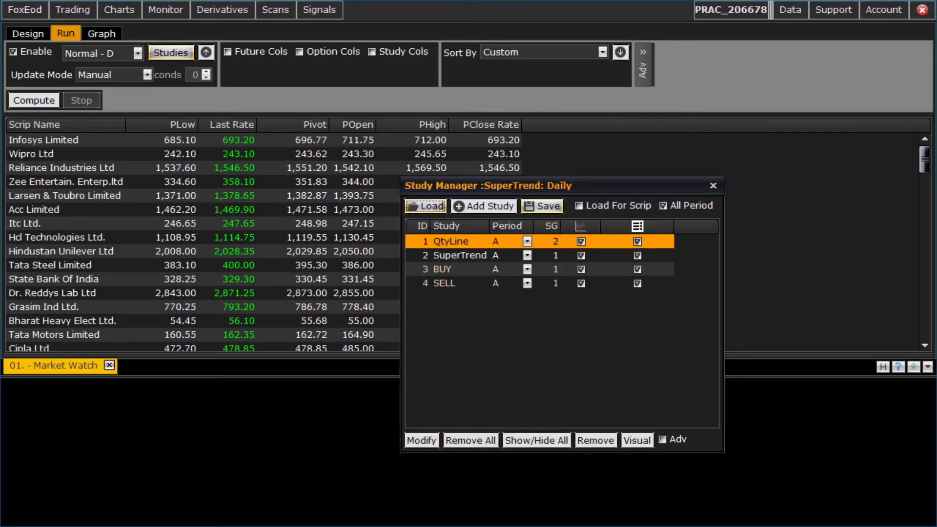
pyautogui.click(713, 186)
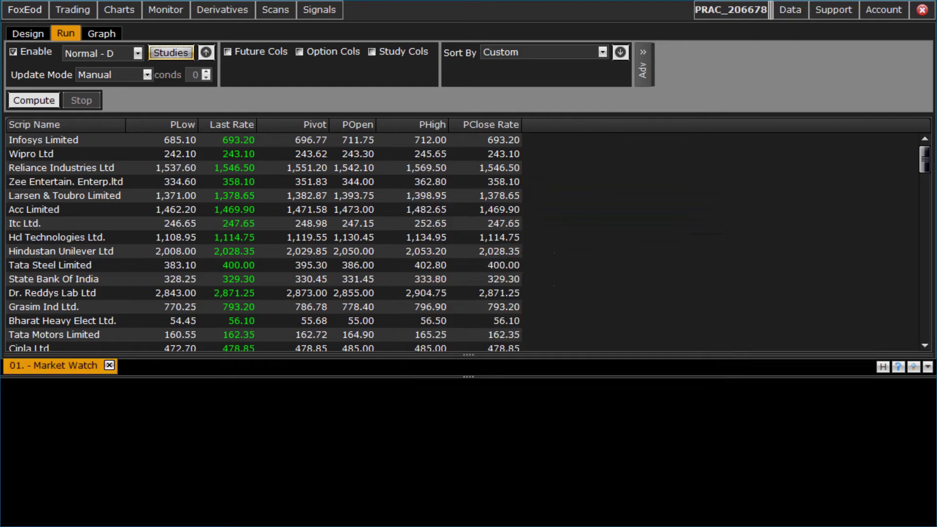
# Compute the loaded studies and show their columns in the Market Watch, sorted by BUY signal.
pyautogui.click(34, 101)
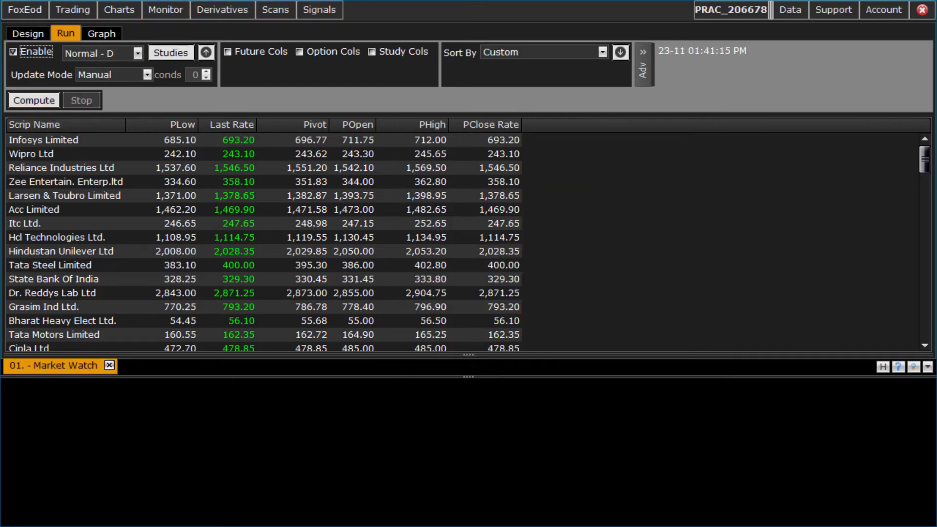
pyautogui.click(372, 51)
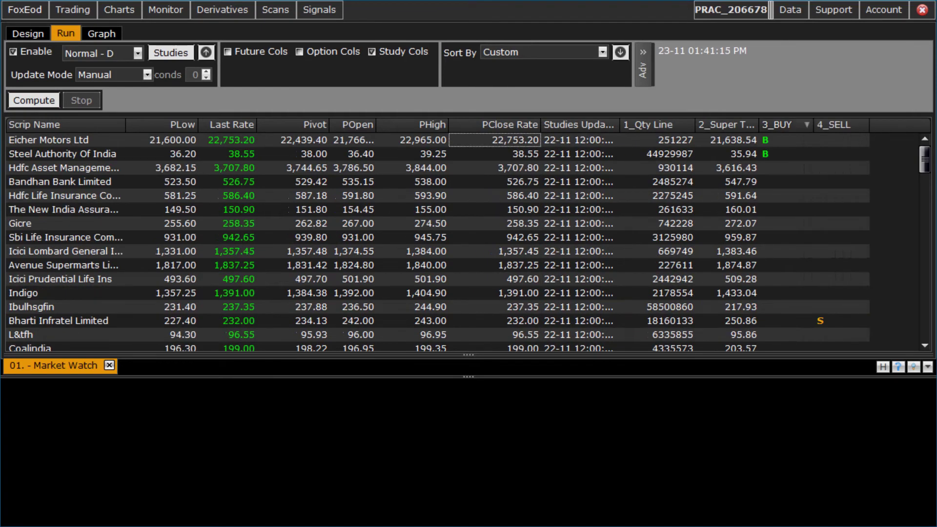
pyautogui.click(786, 139)
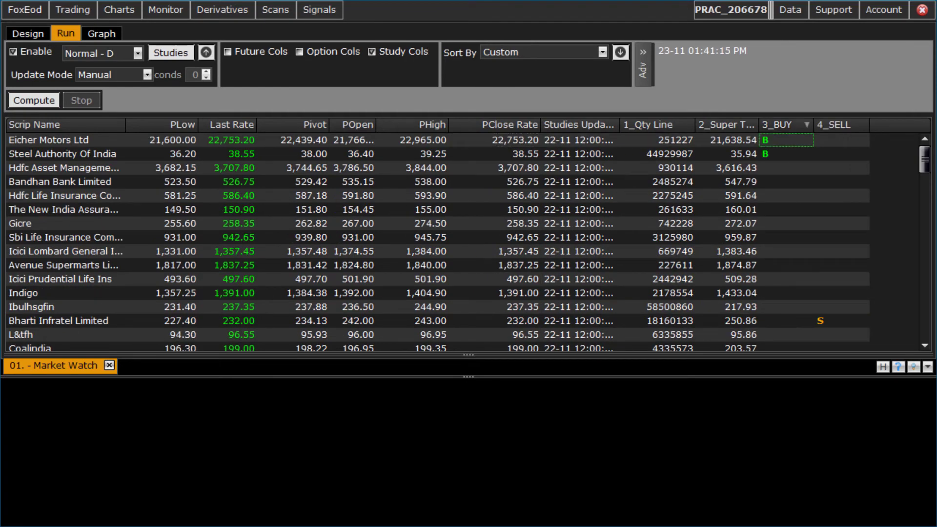
# Open the daily chart of Eicher Motors Ltd from its BUY signal and zoom in on the latest candles.
pyautogui.doubleClick(786, 140)
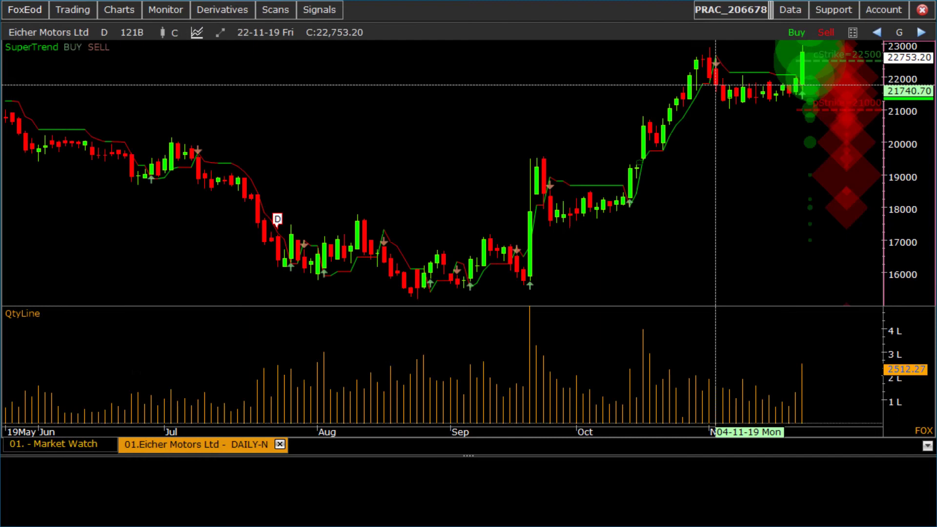
pyautogui.scroll(3, 714, 188)
pyautogui.scroll(2, 714, 188)
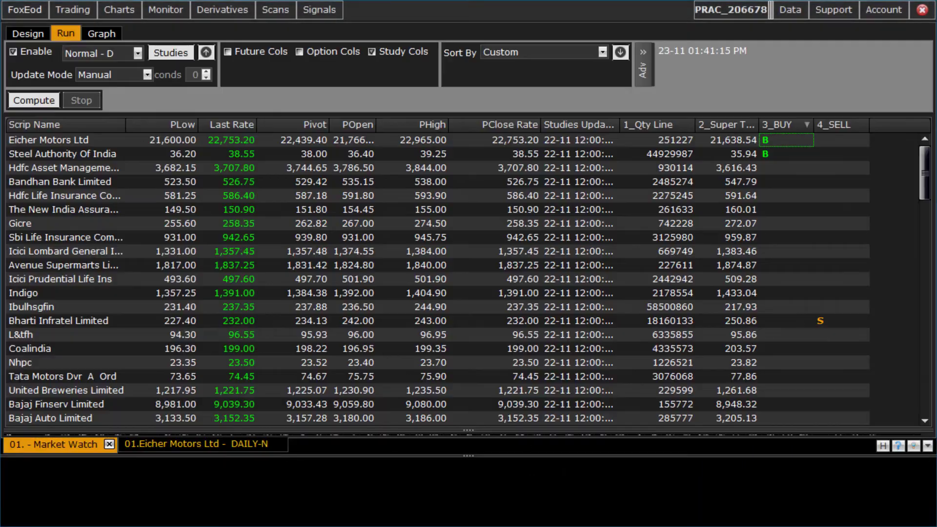
# Open the daily chart of Steel Authority Of India from its BUY signal, and one from the first SELL row of the Market Watch.
pyautogui.doubleClick(786, 154)
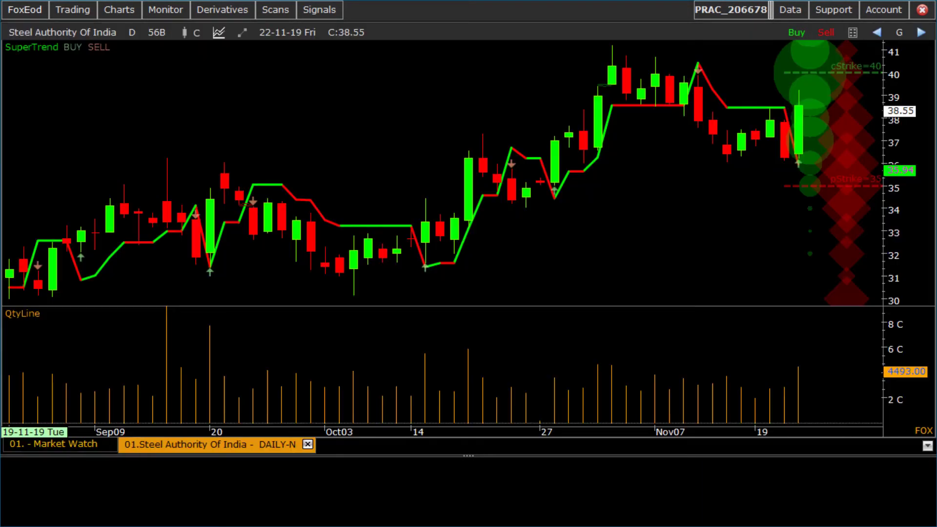
pyautogui.click(53, 444)
pyautogui.doubleClick(825, 140)
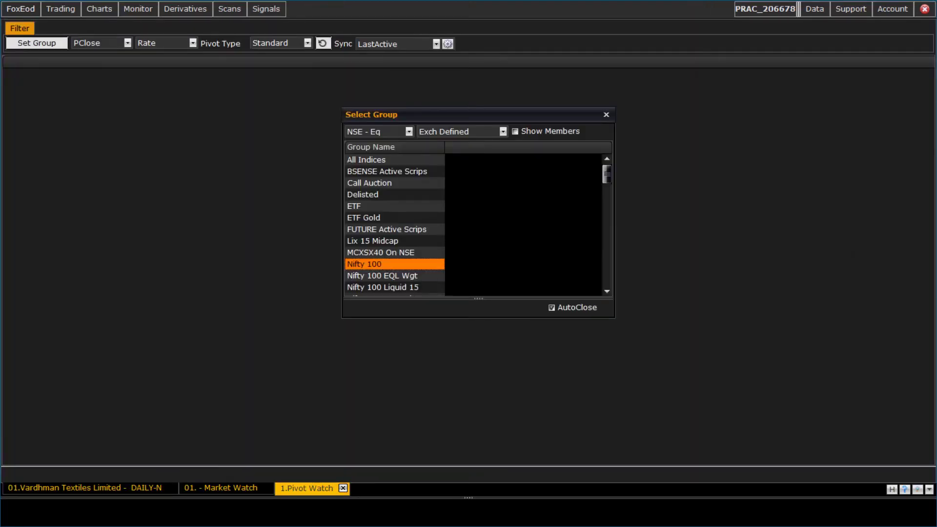
# Set the Pivot Watch group to Nifty 100 from NSE - Eq and look through its support and resistance levels.
pyautogui.press('Return')
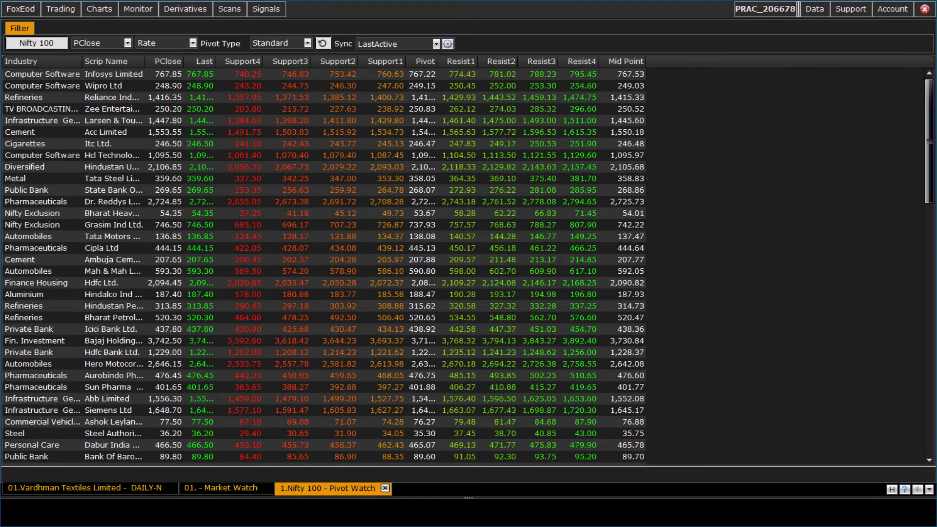
pyautogui.scroll(-5, 468, 267)
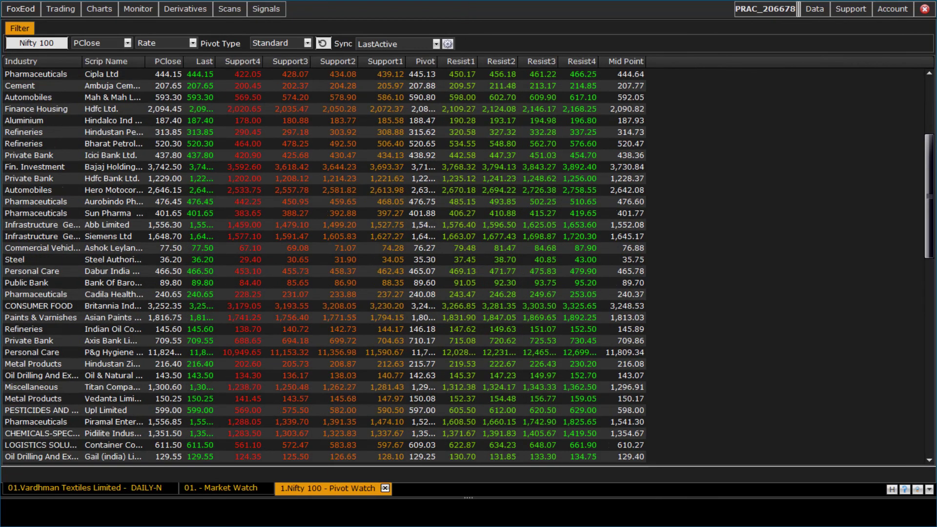
# Try the Camarilla, Fibonacci, Woodies and Demark pivot types on the Nifty 100 Pivot Watch and restore Standard.
pyautogui.click(307, 43)
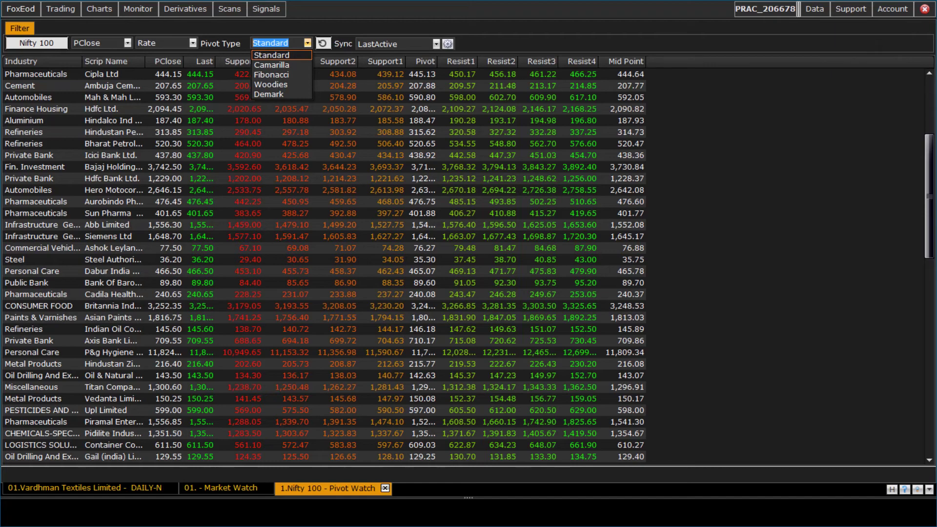
pyautogui.click(271, 65)
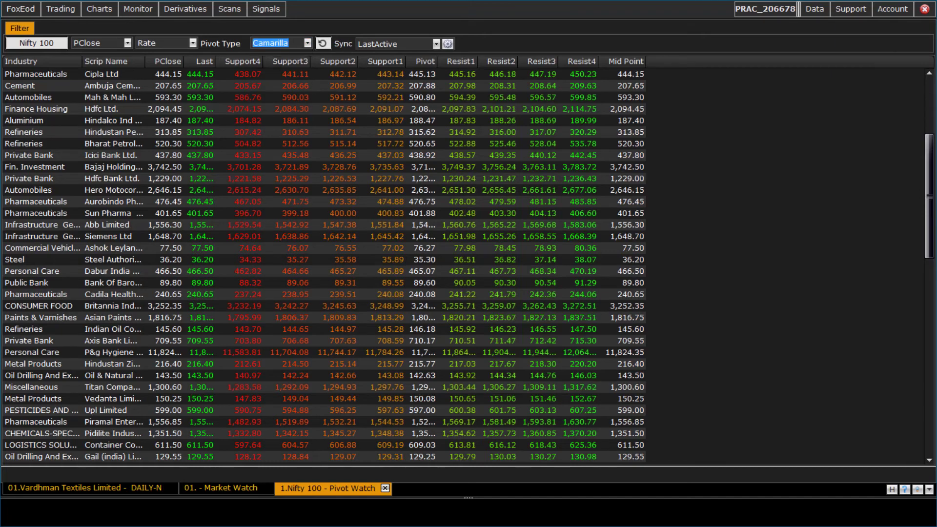
pyautogui.click(308, 43)
pyautogui.press('Down')
pyautogui.press('Return')
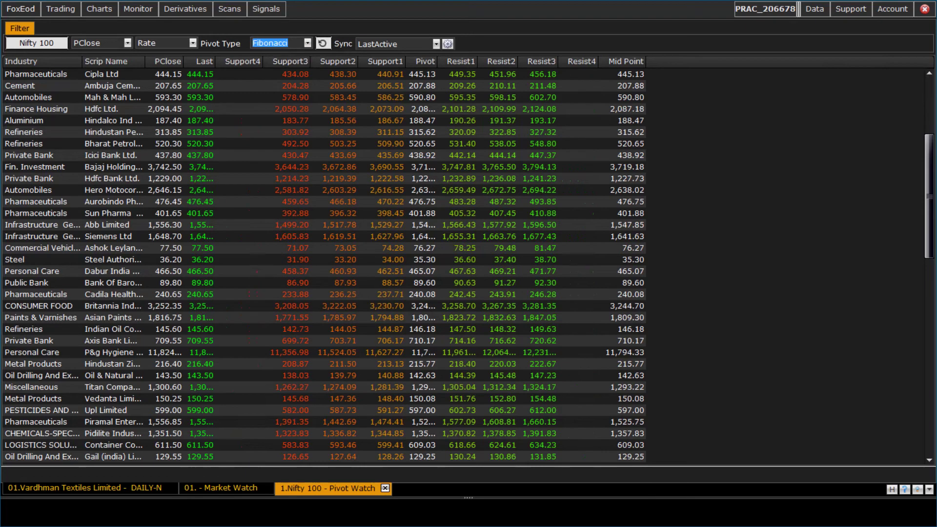
pyautogui.click(307, 43)
pyautogui.press('Down')
pyautogui.press('Return')
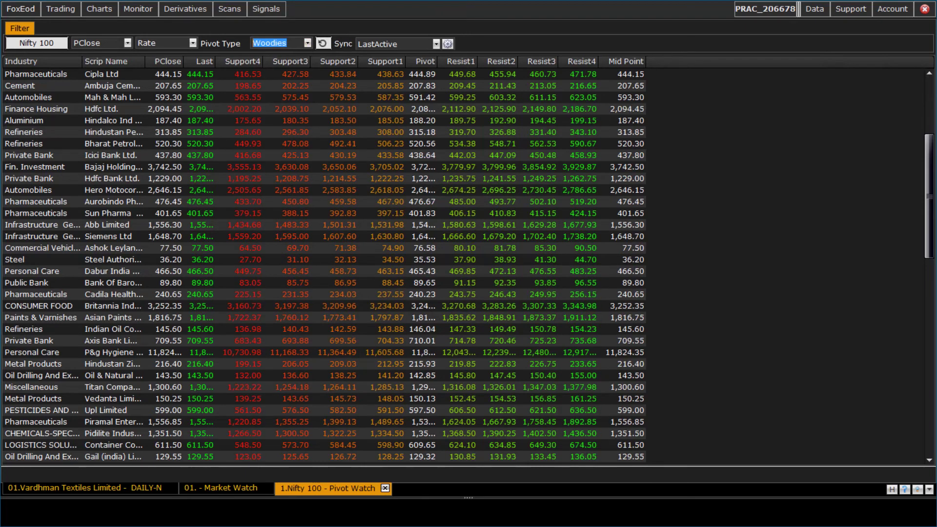
pyautogui.click(307, 43)
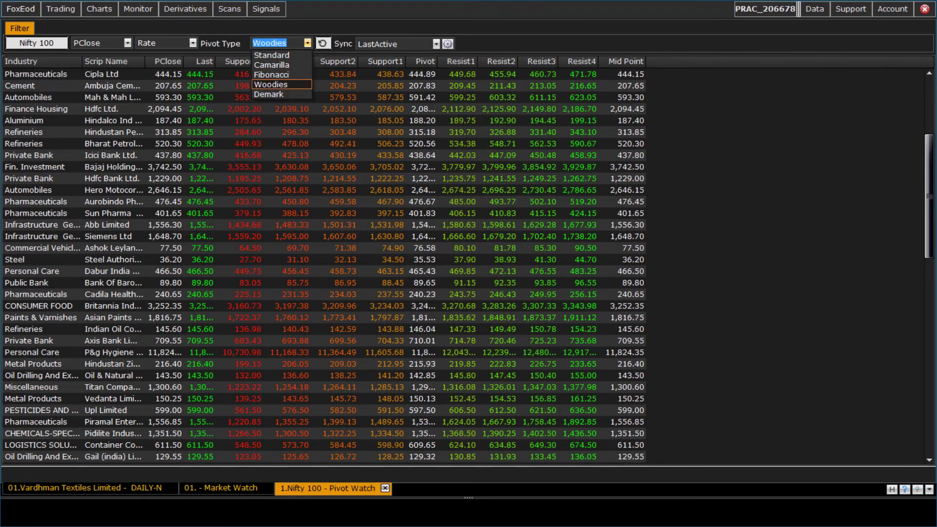
pyautogui.press('Down')
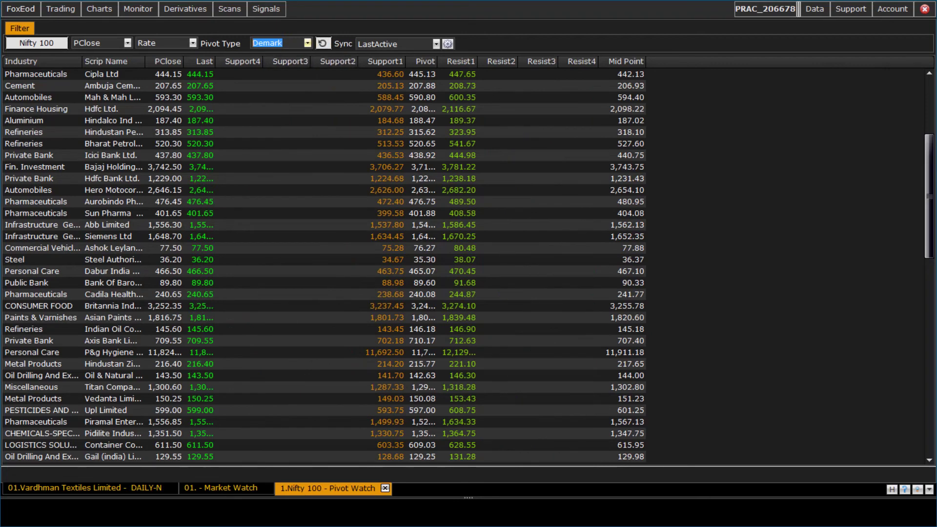
pyautogui.click(307, 42)
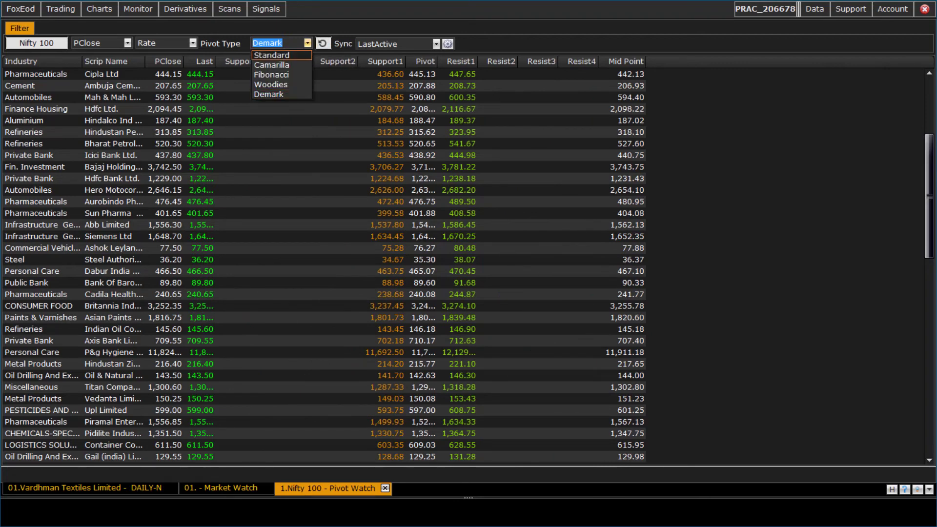
pyautogui.click(266, 55)
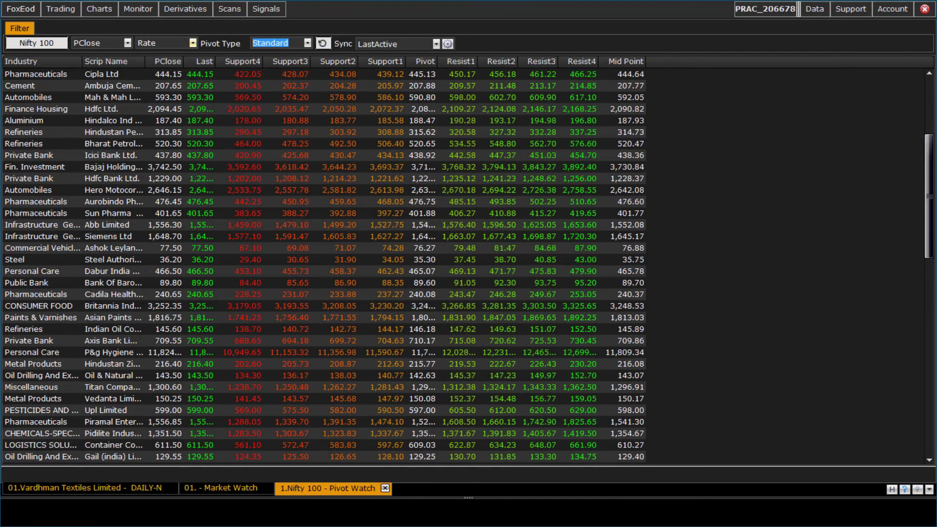
# Set the Pivot Watch price basis to Last Rate, and show the Daily ADS data for the NSE exchange.
pyautogui.click(193, 43)
pyautogui.click(138, 9)
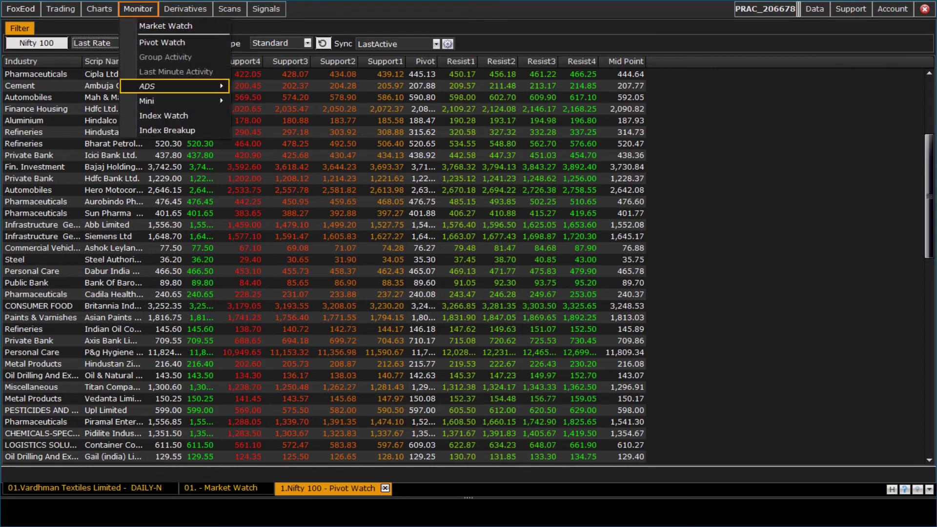
pyautogui.moveTo(161, 86)
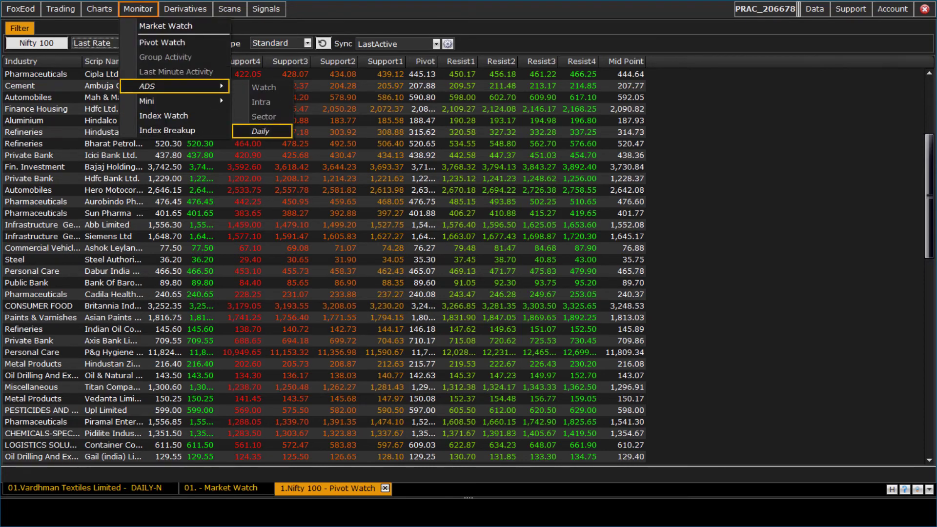
pyautogui.click(261, 131)
pyautogui.click(145, 28)
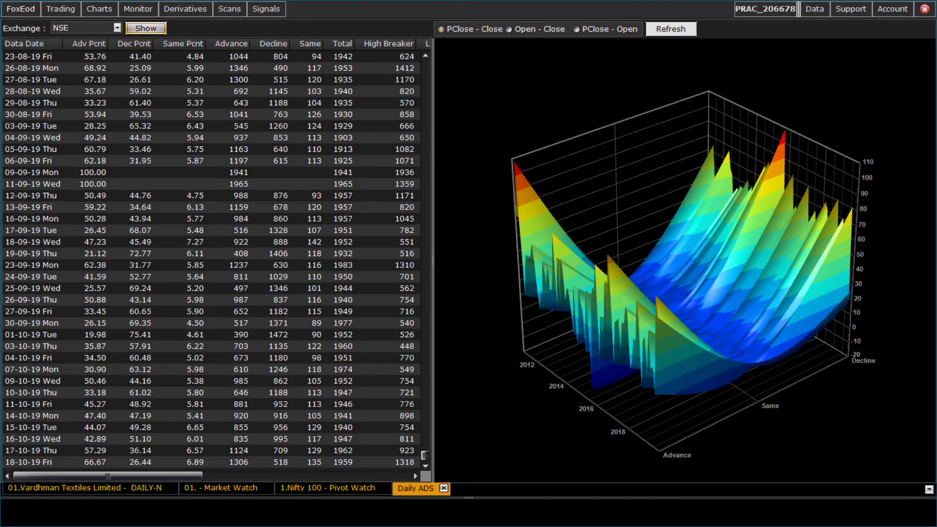
pyautogui.press('Tab')
pyautogui.press('Right')
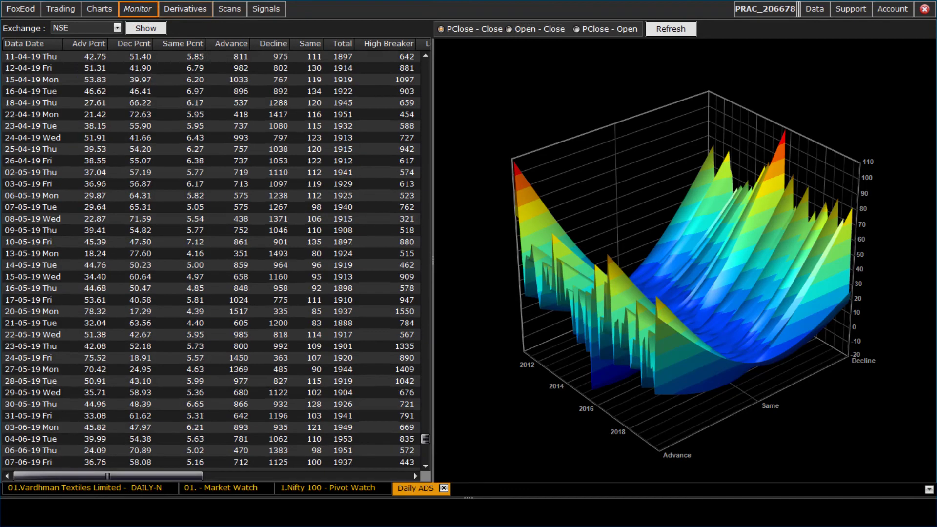
# Open the Index Watch and look through the listed NSE, BSE and MCX indices.
pyautogui.click(138, 9)
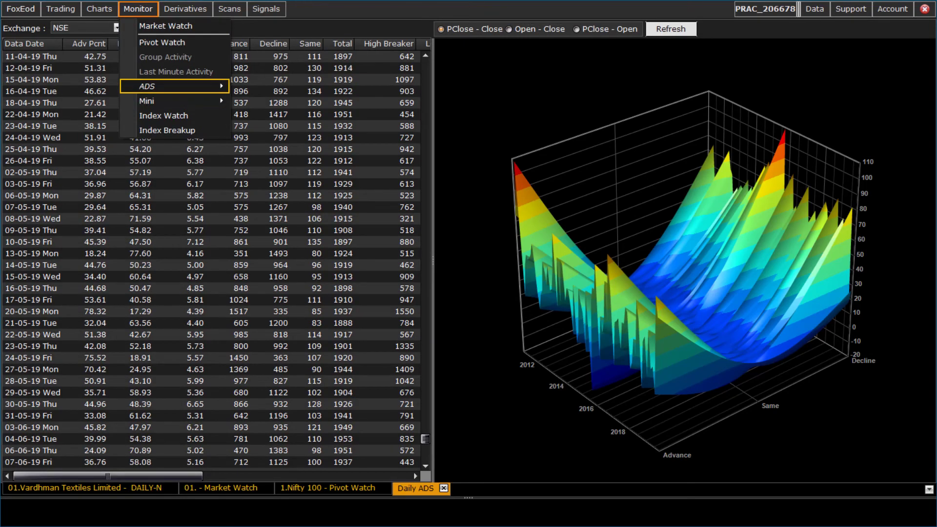
pyautogui.press('Down')
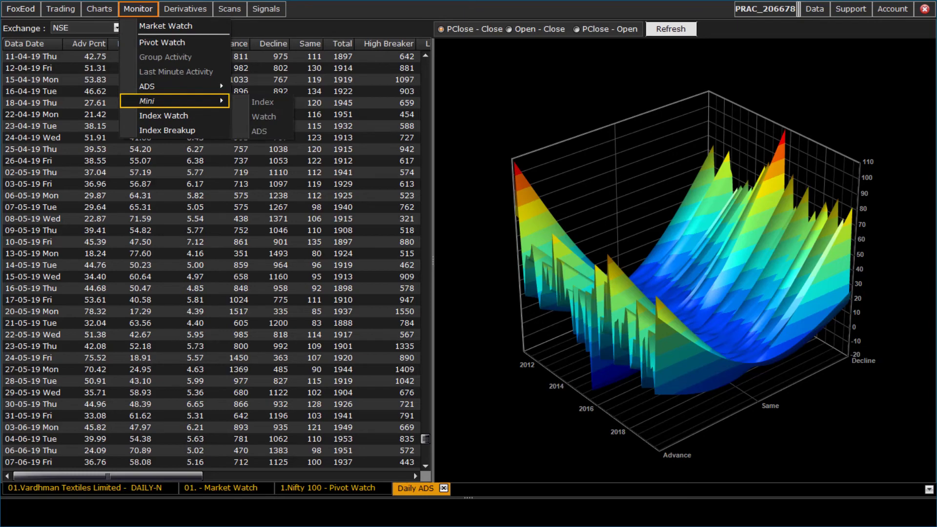
pyautogui.press('Right')
pyautogui.press('Return')
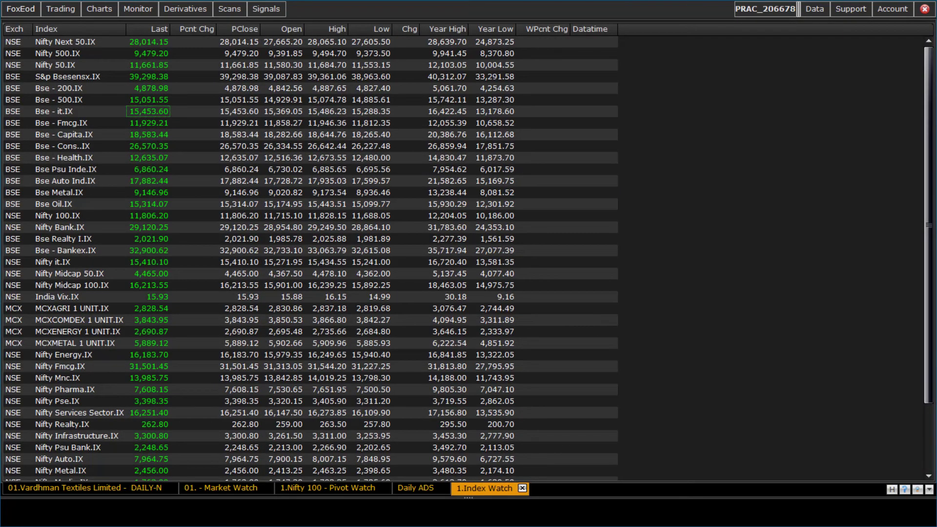
pyautogui.scroll(-2, 310, 256)
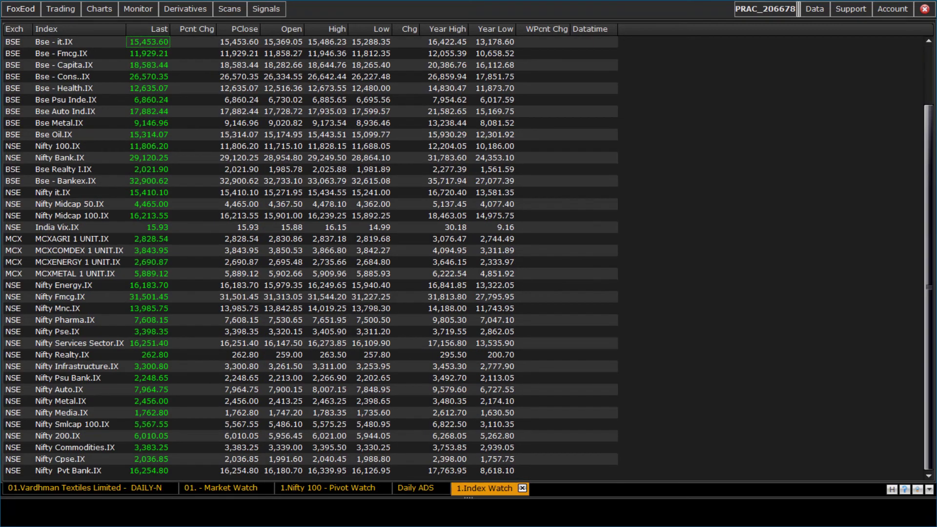
pyautogui.scroll(2, 311, 257)
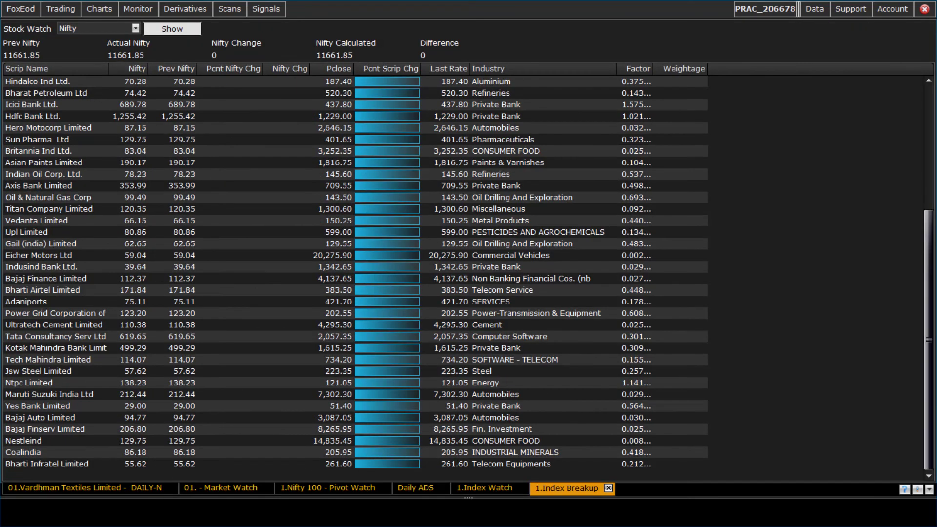
# Look through the Nifty constituents in the Index Breakup, and show the breakup for BankNifty instead.
pyautogui.scroll(6, 355, 277)
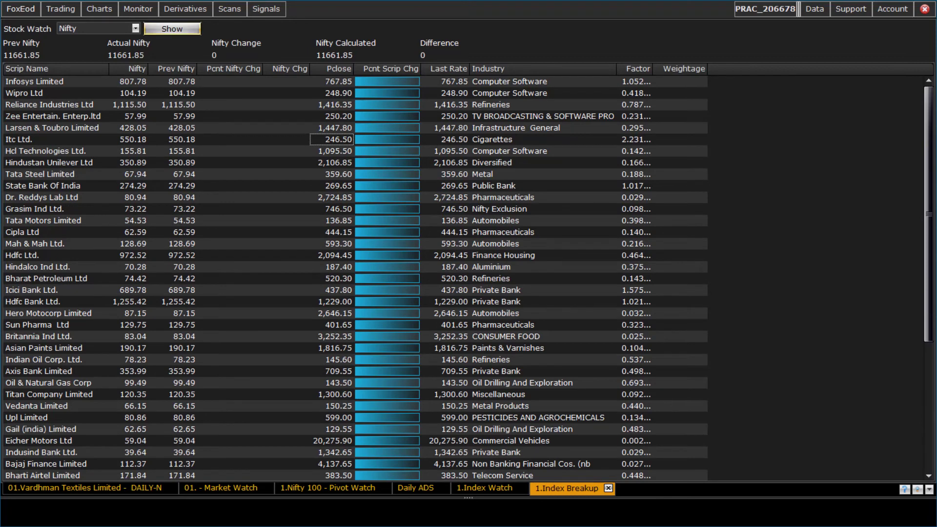
pyautogui.click(136, 28)
pyautogui.press('Down')
pyautogui.press('Down')
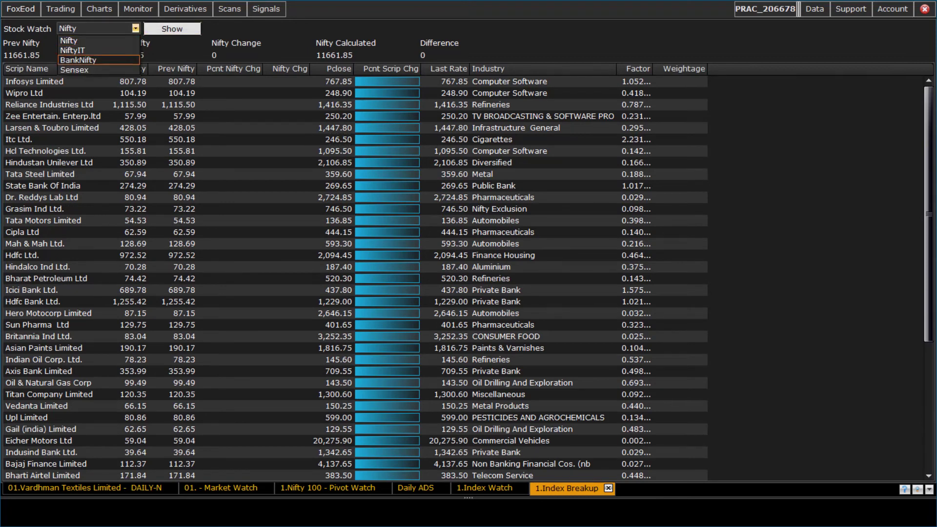
pyautogui.press('Return')
pyautogui.press('Tab')
pyautogui.press('Return')
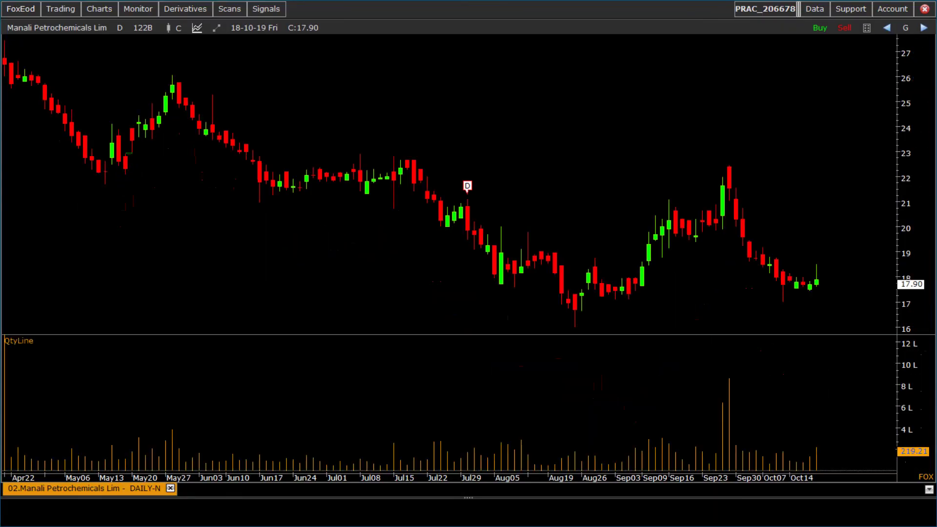
# Add the SuperTrend Modified study to the Manali Petrochemicals daily chart with ATR length 14 and ATR multiple 1.00.
pyautogui.rightClick(306, 175)
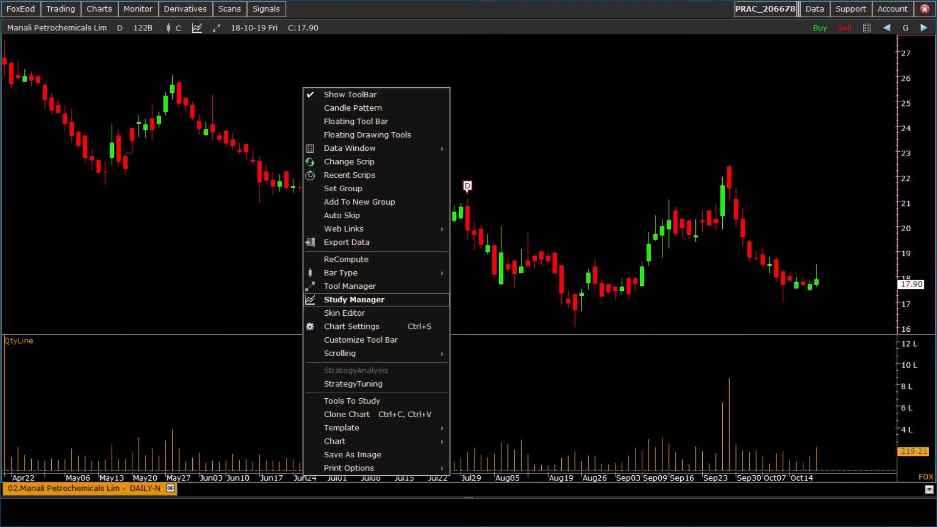
pyautogui.click(354, 299)
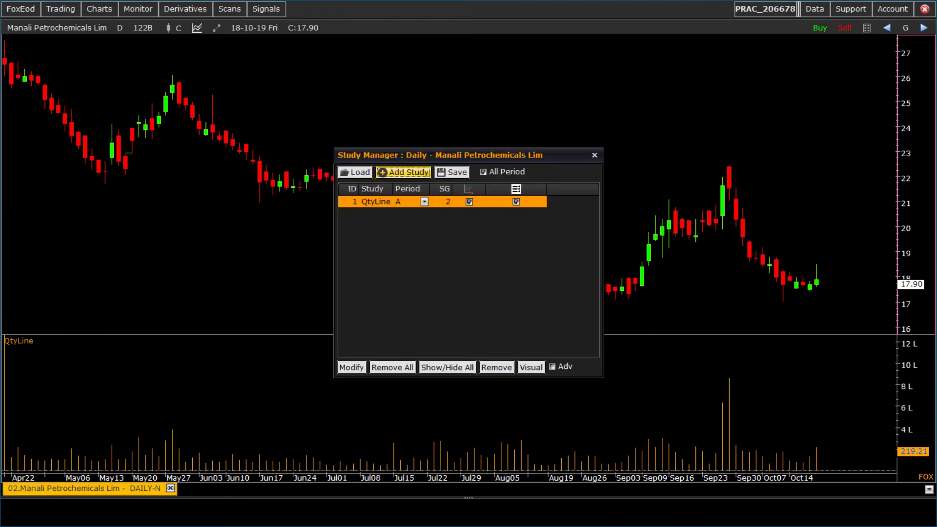
pyautogui.click(403, 172)
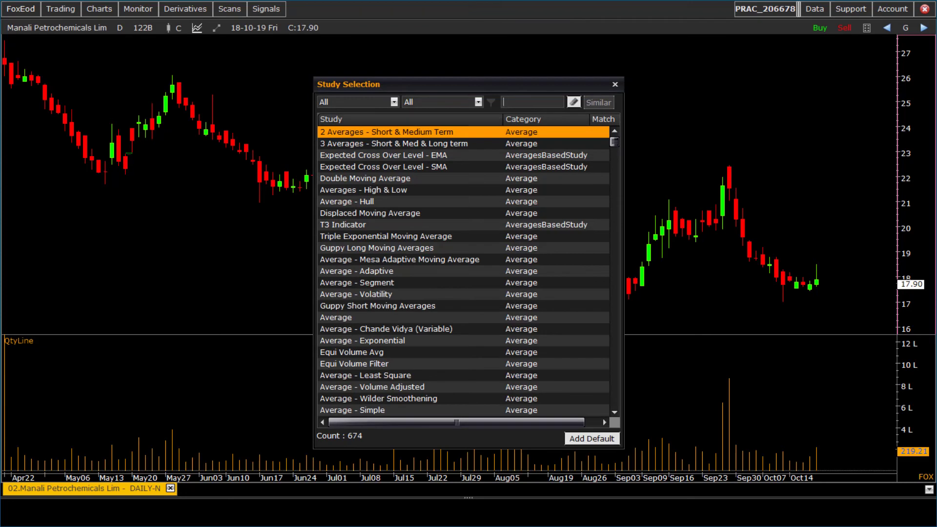
pyautogui.write('super')
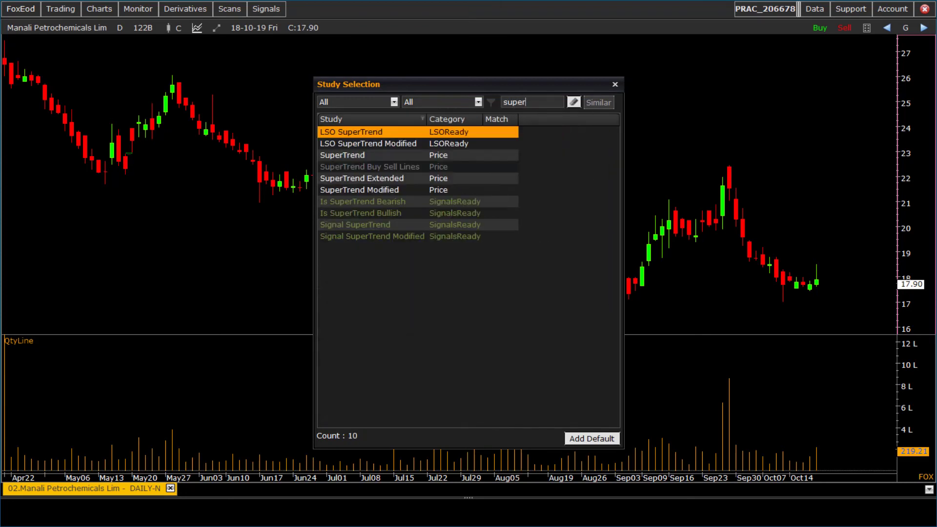
pyautogui.doubleClick(359, 190)
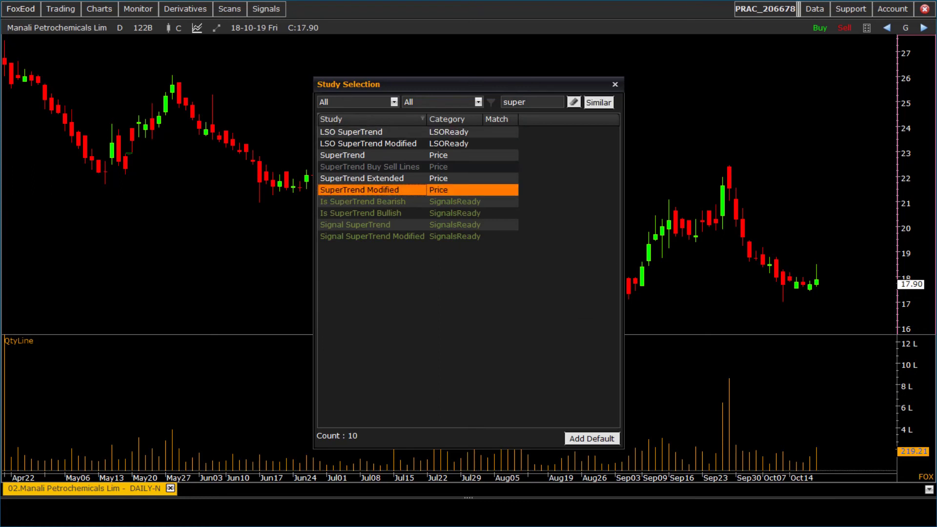
pyautogui.scroll(3, 405, 195)
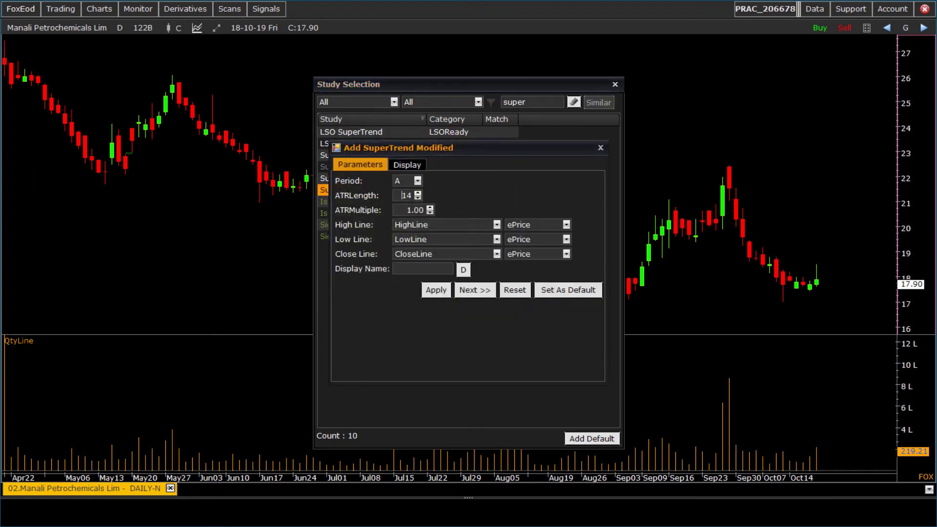
pyautogui.click(436, 290)
# Set the SuperTrend study's draw style to Line - Up/Dn and return to the chart.
pyautogui.click(407, 164)
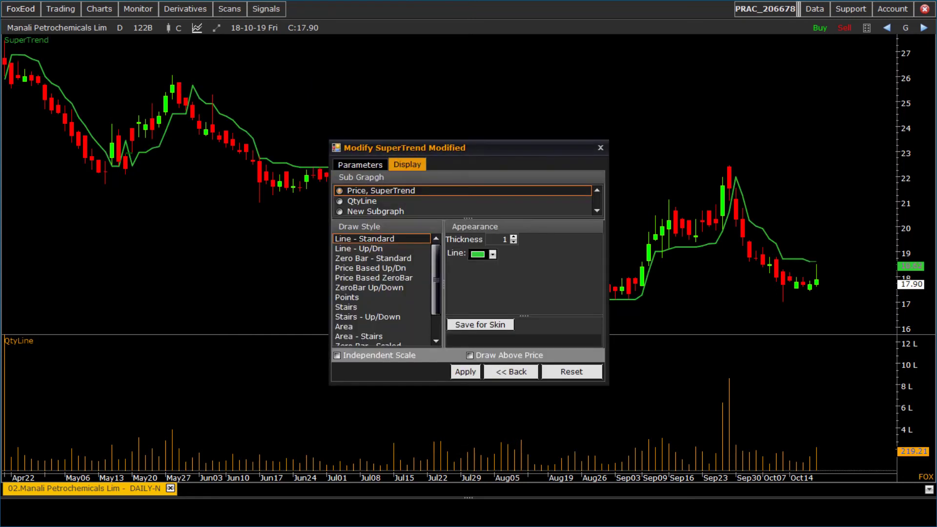
pyautogui.click(359, 249)
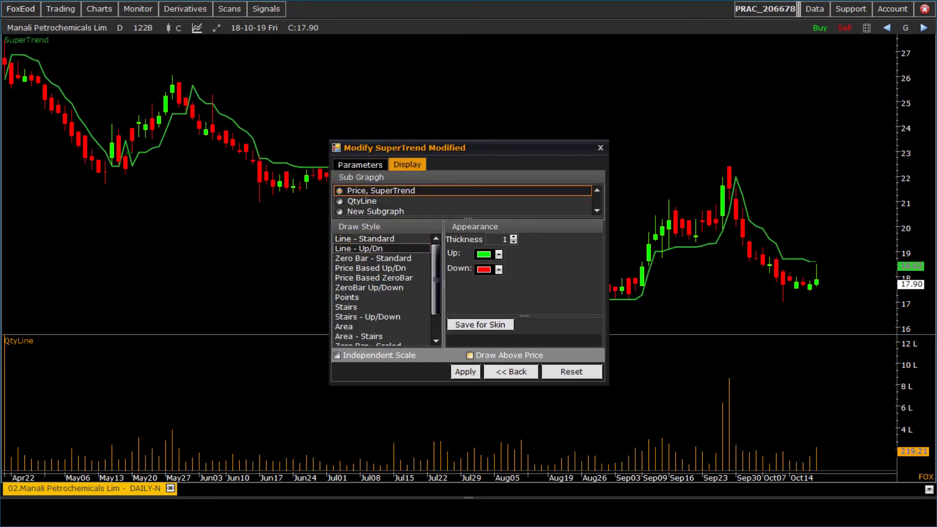
pyautogui.click(465, 372)
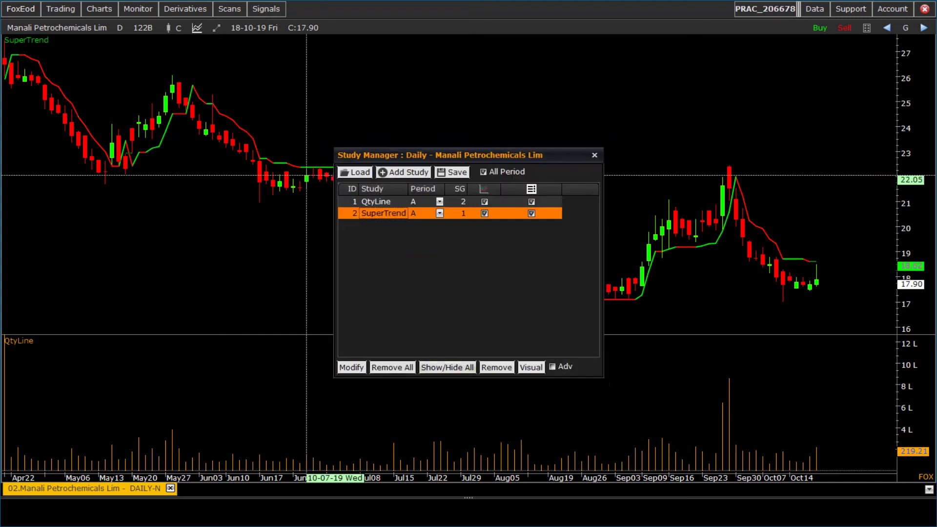
pyautogui.click(594, 155)
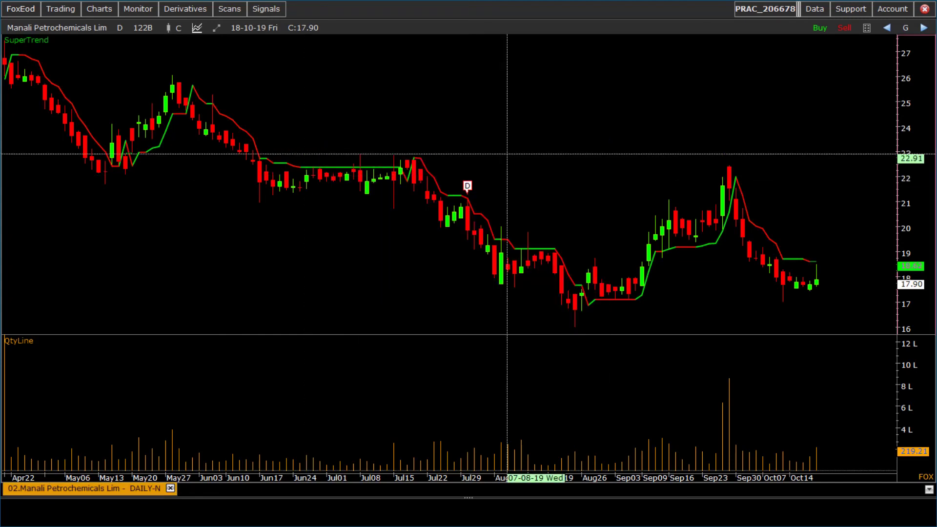
# Add an Is Cutting Line Upward study of CloseLine against SuperTrend with the Long signal type, named BUY.
pyautogui.press('s')
pyautogui.click(404, 172)
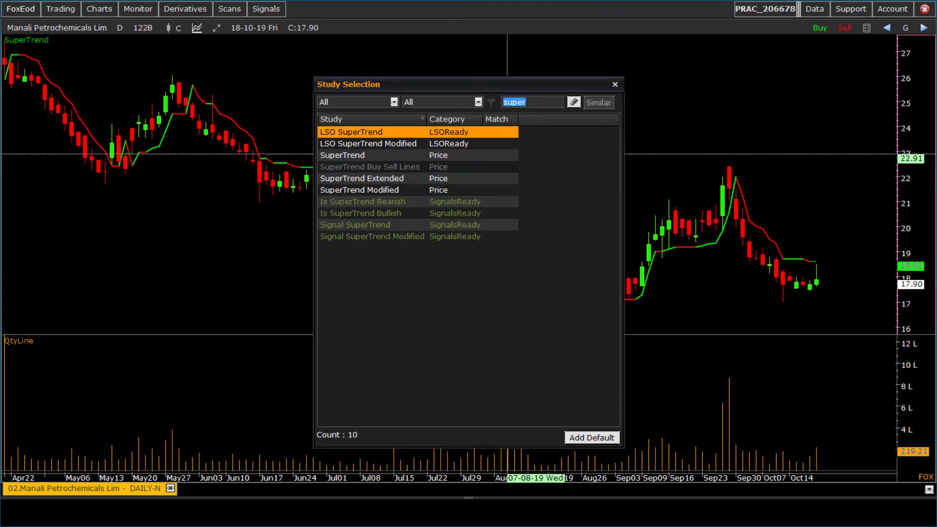
pyautogui.click(355, 224)
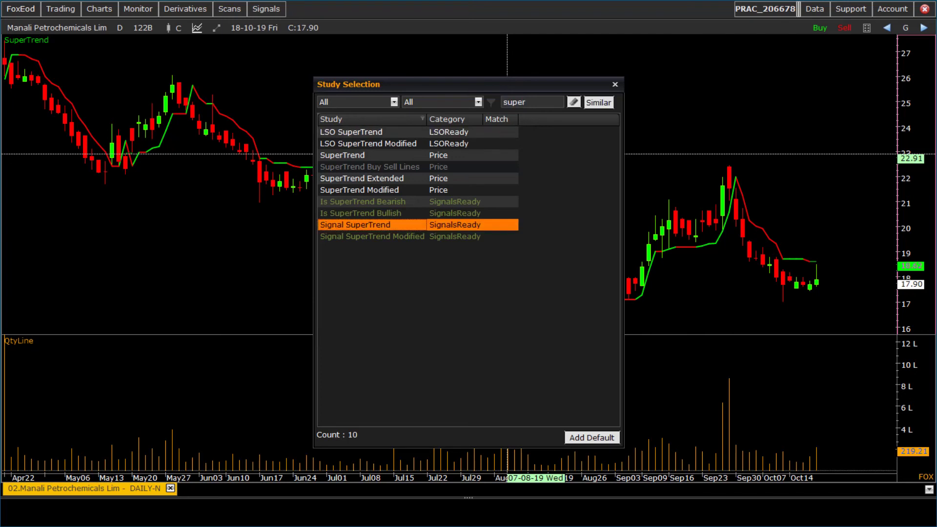
pyautogui.doubleClick(355, 225)
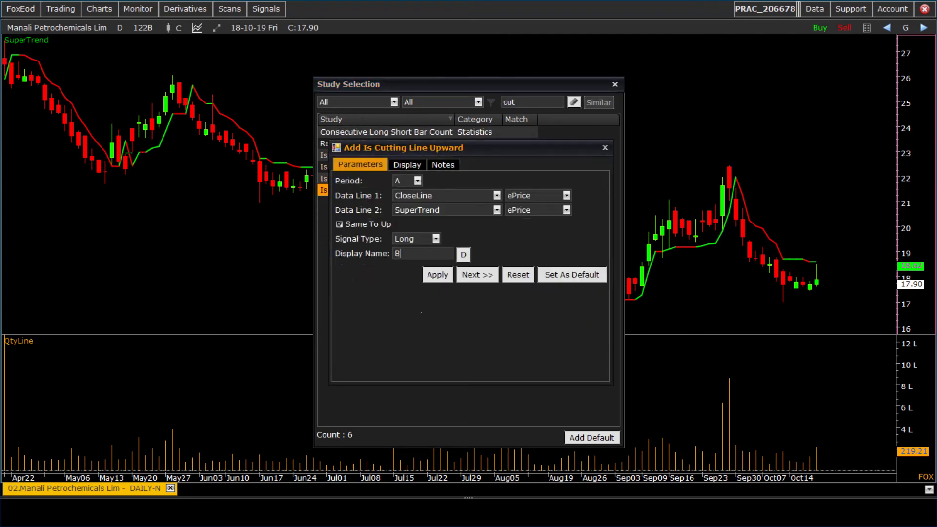
pyautogui.write('UY')
pyautogui.press('Return')
# Add an Is Cutting Line Down study of CloseLine against SuperTrend with the Short signal type, named SELL.
pyautogui.press('Up')
pyautogui.press('Return')
pyautogui.write('SE')
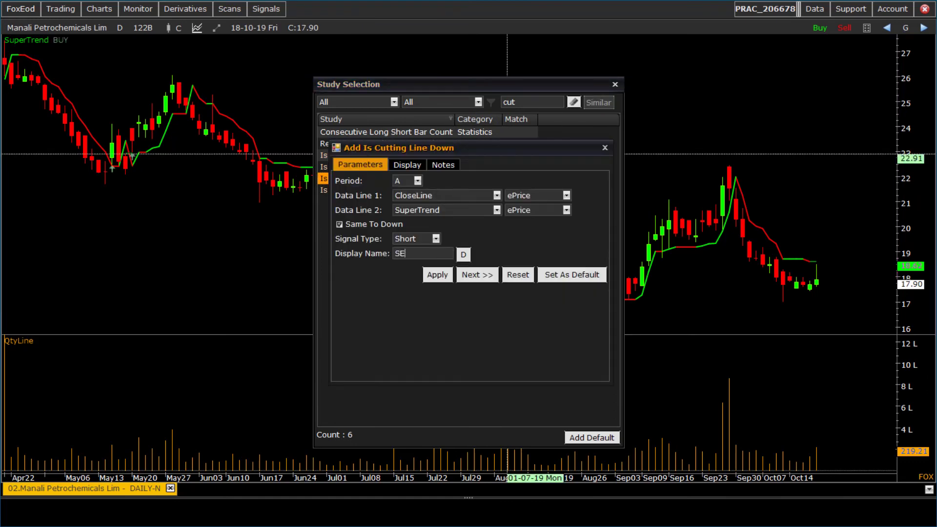
pyautogui.write('LL')
pyautogui.press('Return')
pyautogui.press('Escape')
# Save the chart's study set as SuperTrend and close the Study Manager.
pyautogui.press('Return')
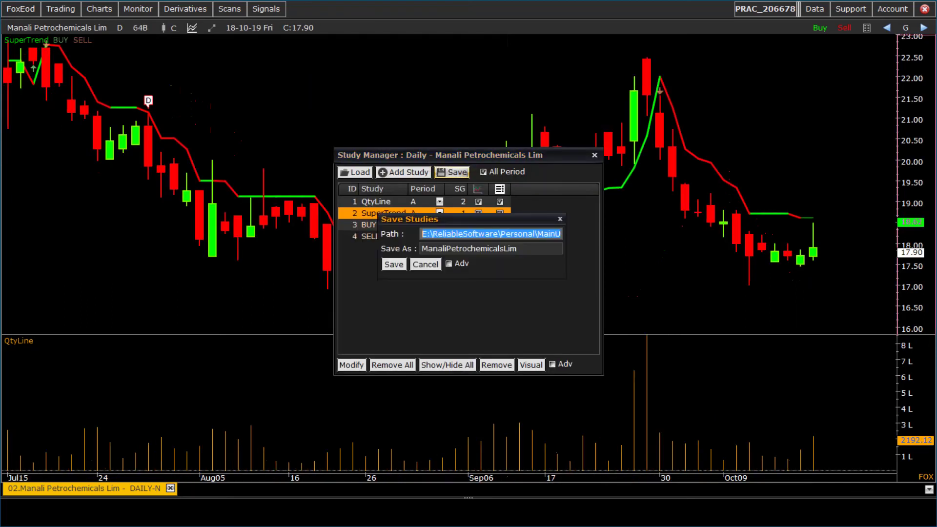
pyautogui.press('Tab')
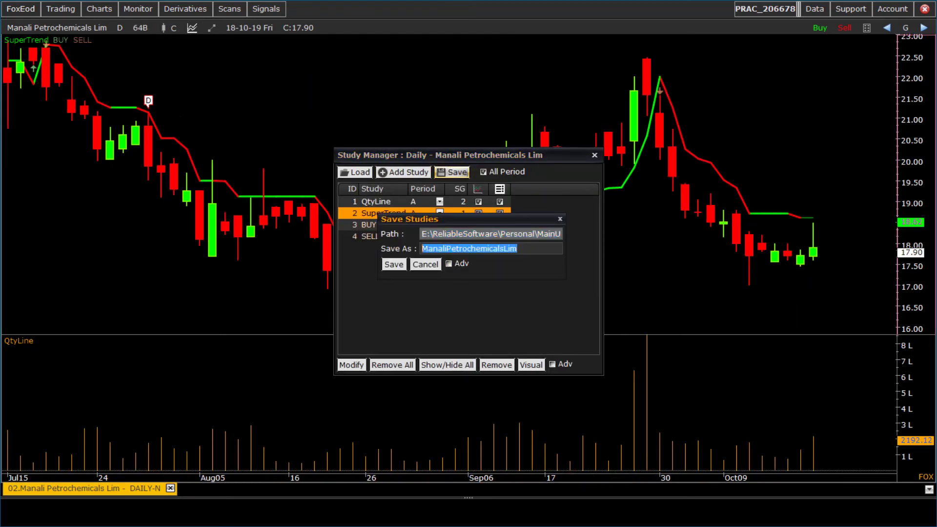
pyautogui.write('Supe')
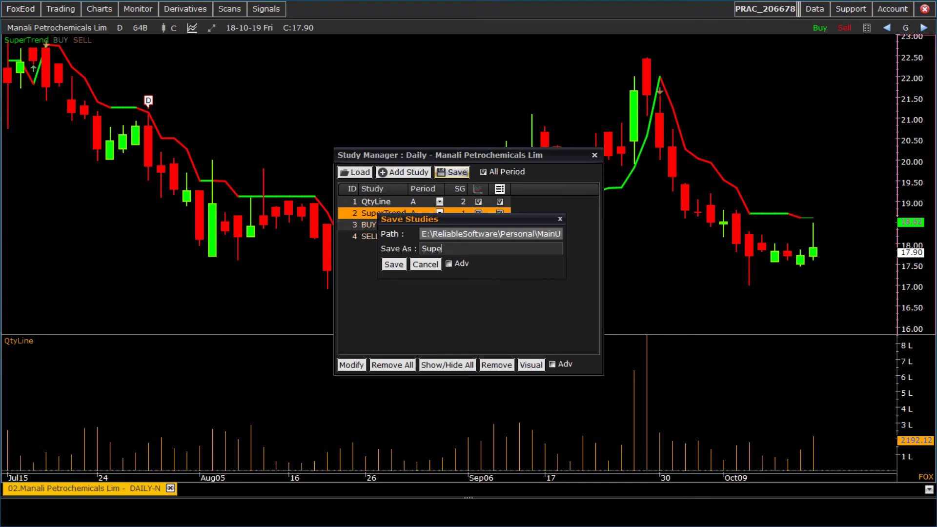
pyautogui.write('rTrend')
pyautogui.click(393, 264)
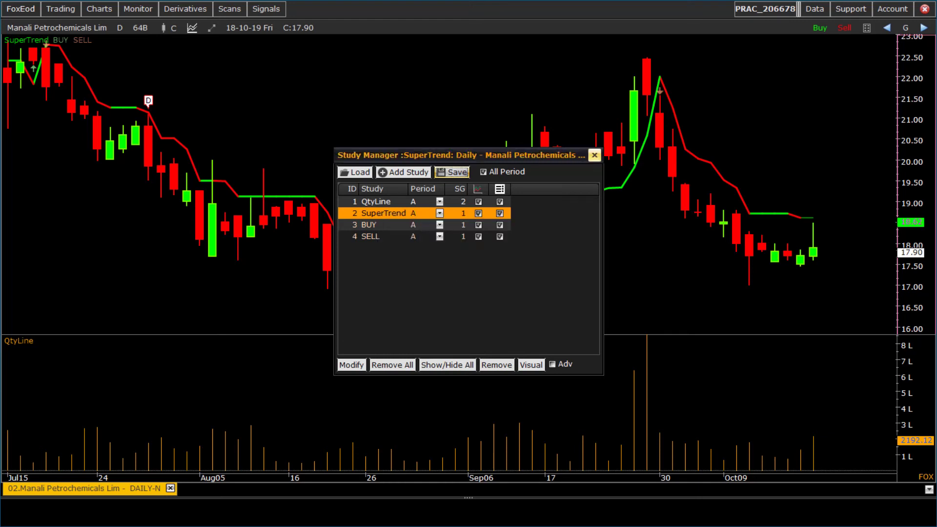
pyautogui.click(595, 155)
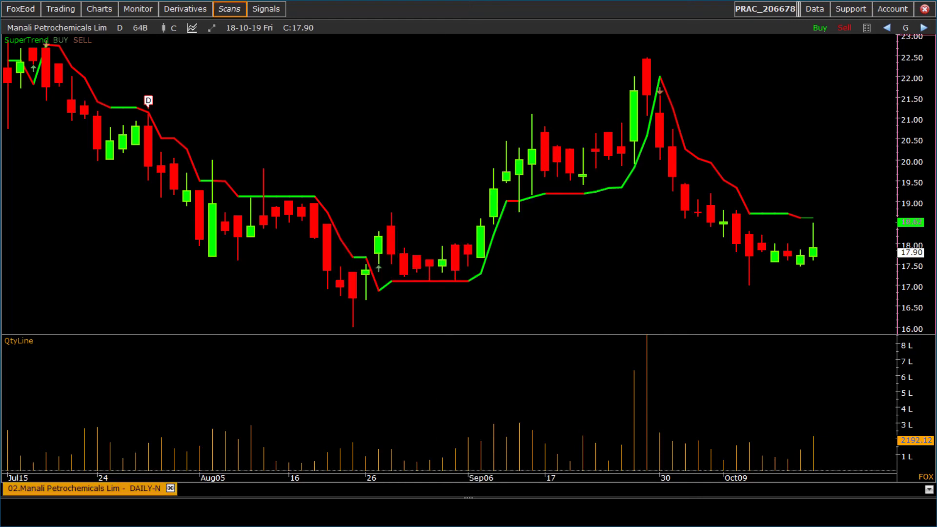
# Open a Group Scan for the Nifty 50 group and load the saved SuperTrend study set into it.
pyautogui.click(229, 9)
pyautogui.click(255, 26)
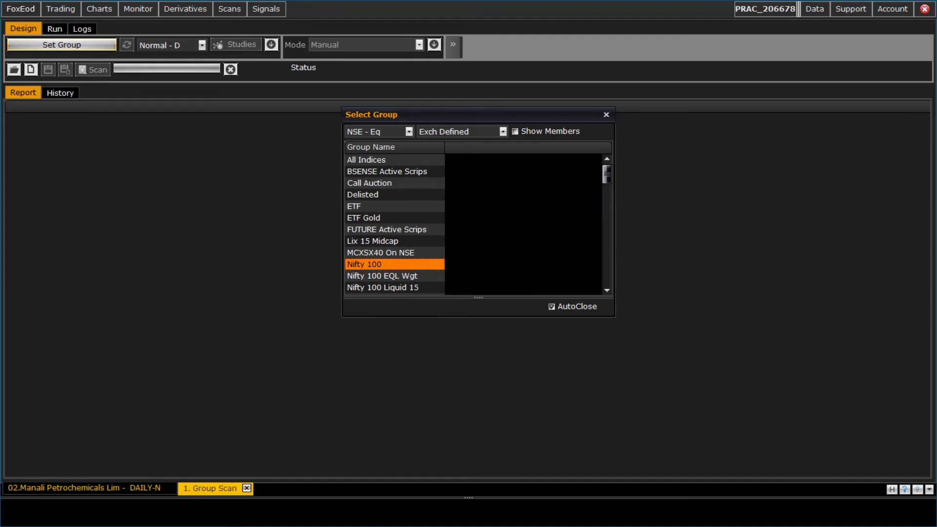
pyautogui.press('Return')
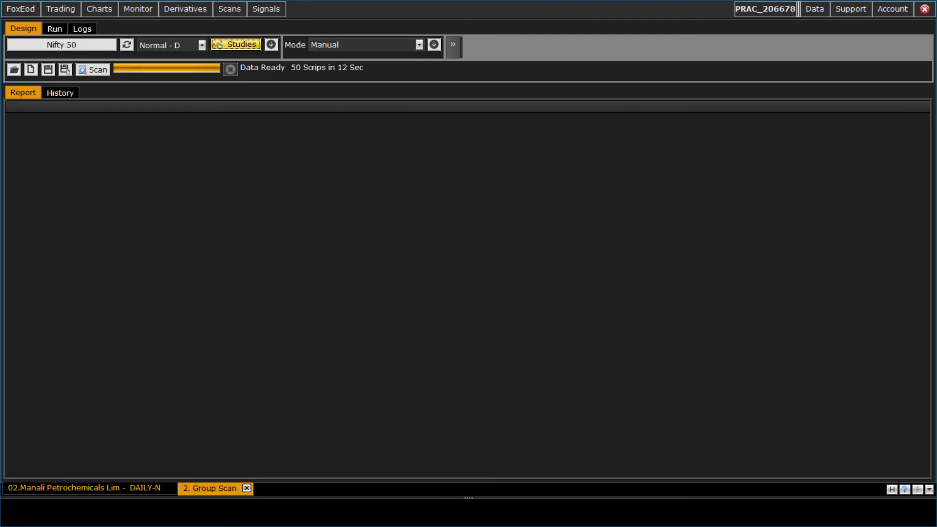
pyautogui.click(354, 172)
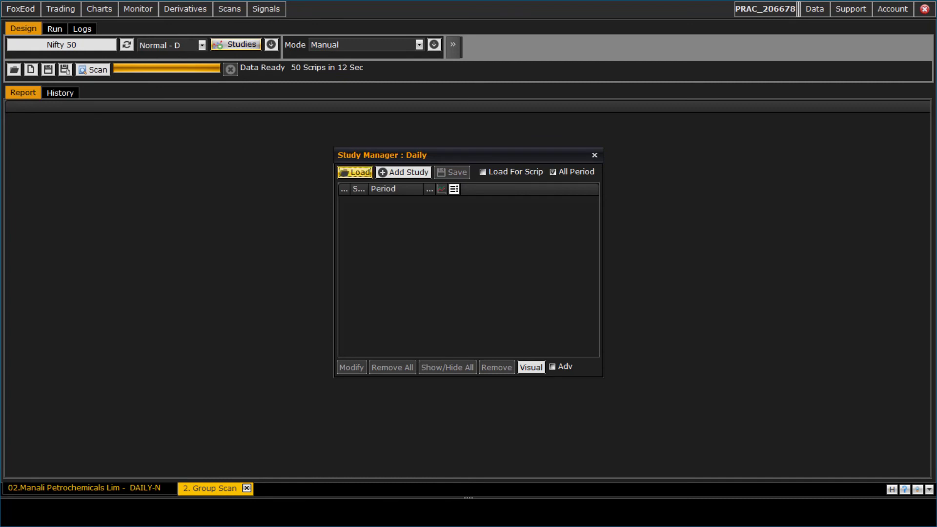
pyautogui.doubleClick(369, 225)
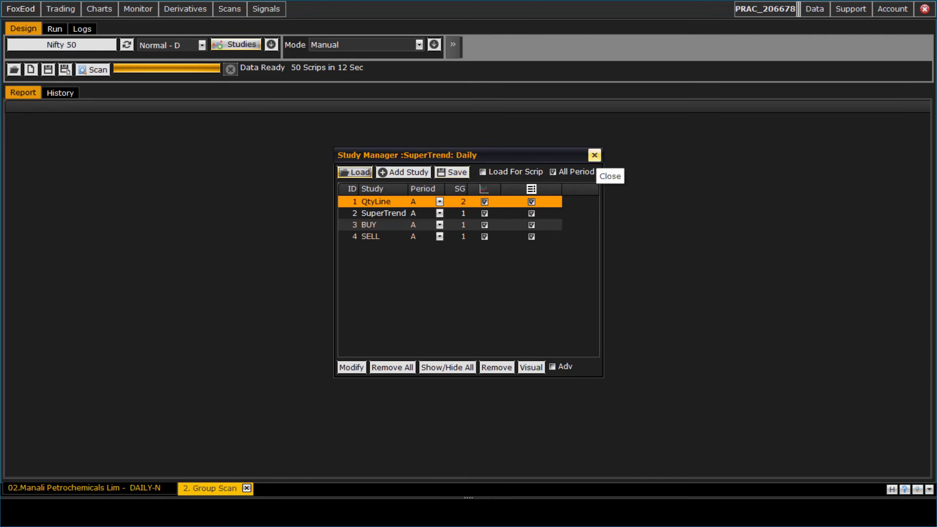
pyautogui.click(595, 156)
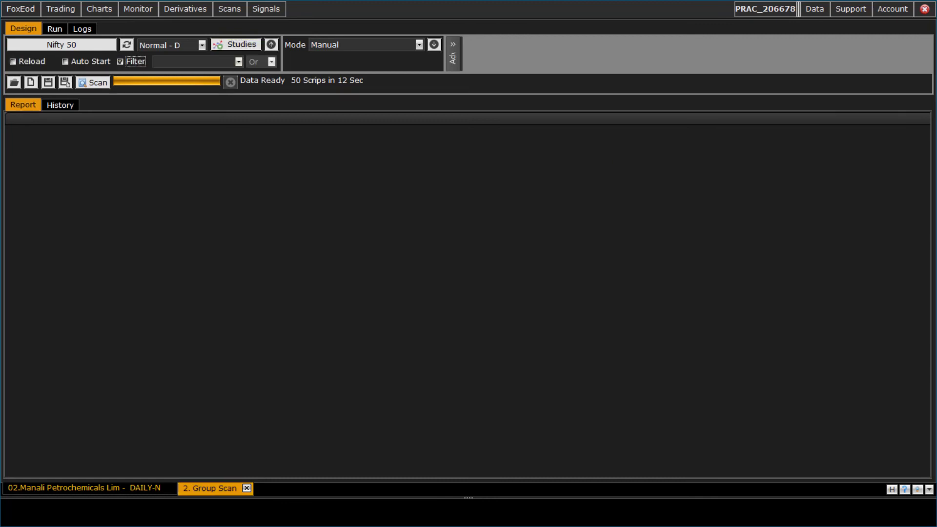
# Filter the group scan on the BUY and SELL signals.
pyautogui.click(238, 62)
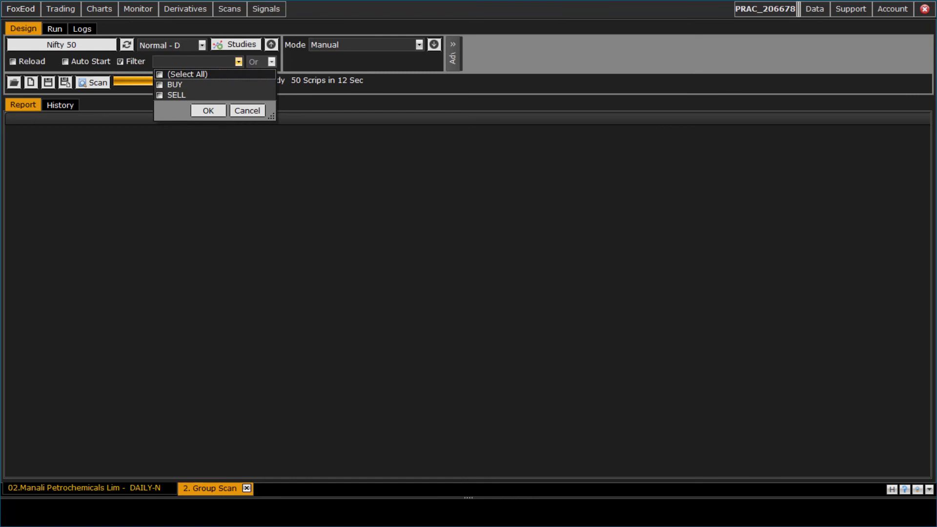
pyautogui.click(160, 85)
pyautogui.click(159, 95)
pyautogui.click(208, 110)
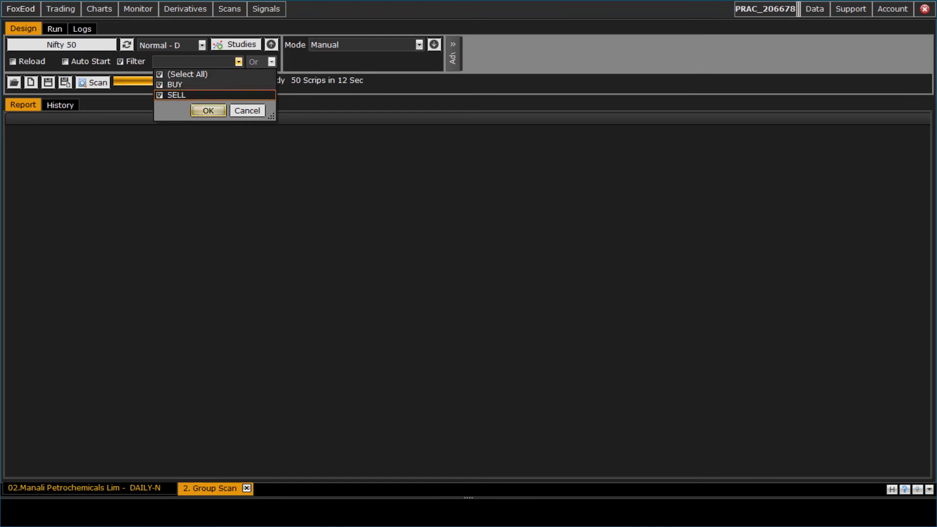
pyautogui.press('Return')
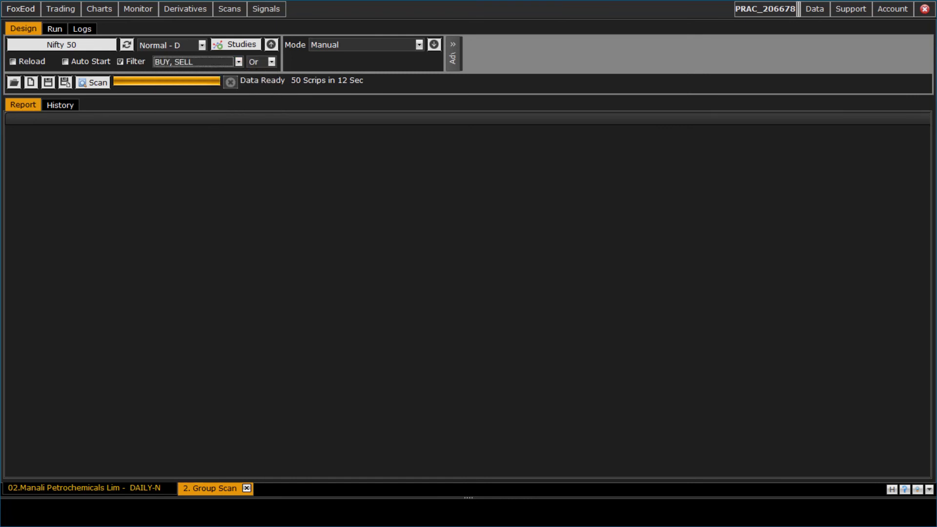
# Run the daily scan with 1 bar shown and offset 0, view the Bharat Petroleum chart, and return to the scan.
pyautogui.click(434, 45)
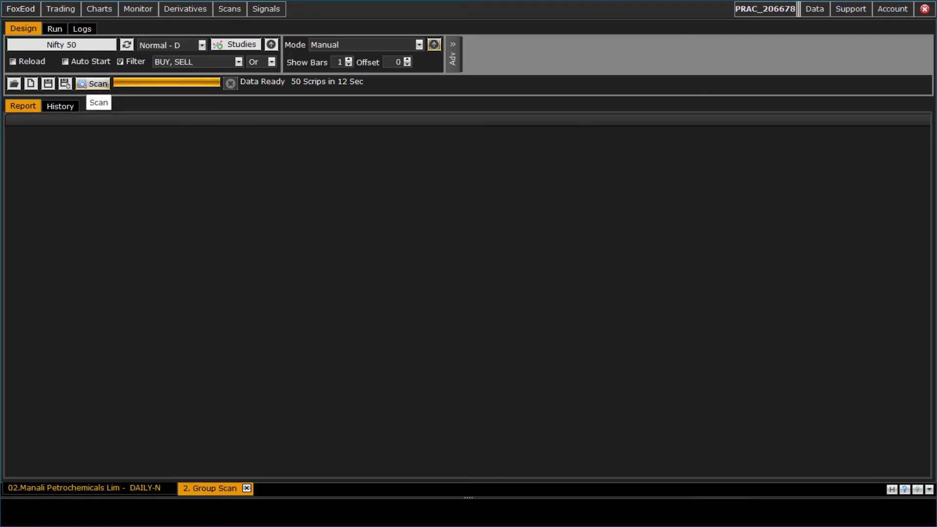
pyautogui.click(92, 83)
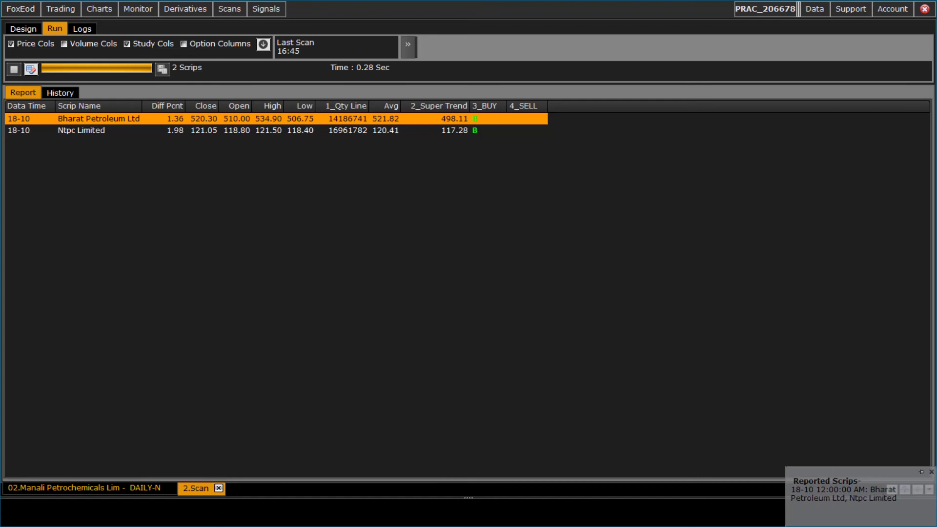
pyautogui.doubleClick(98, 119)
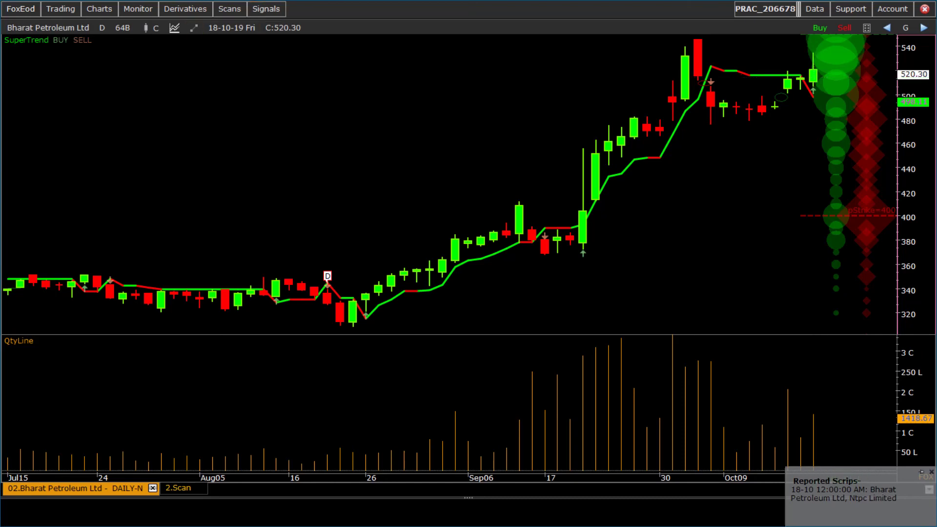
pyautogui.click(178, 488)
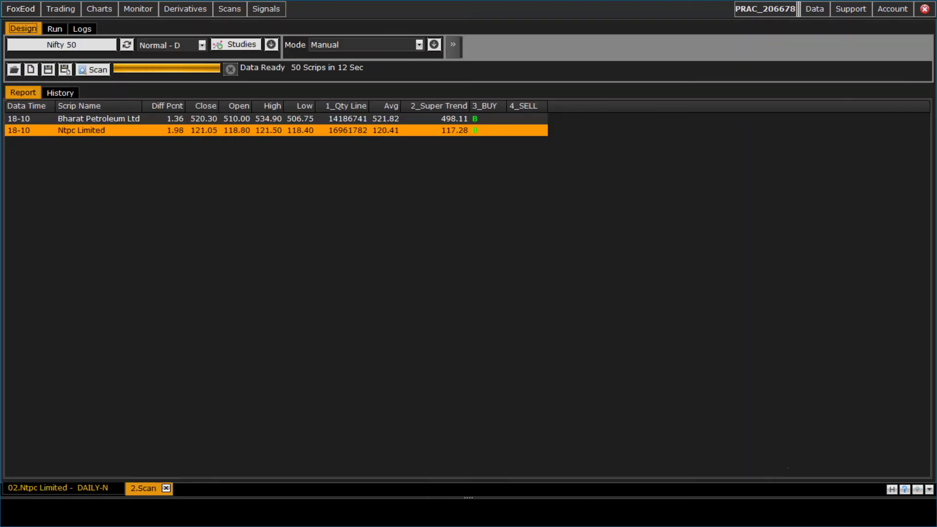
# Change the scan's period to Weekly and run the Nifty 50 scan again.
pyautogui.click(202, 44)
pyautogui.click(274, 62)
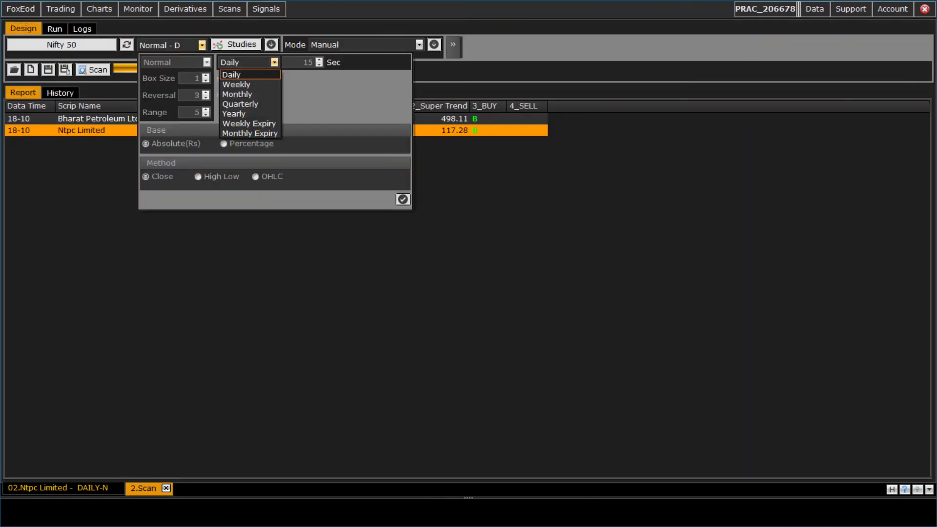
pyautogui.click(235, 84)
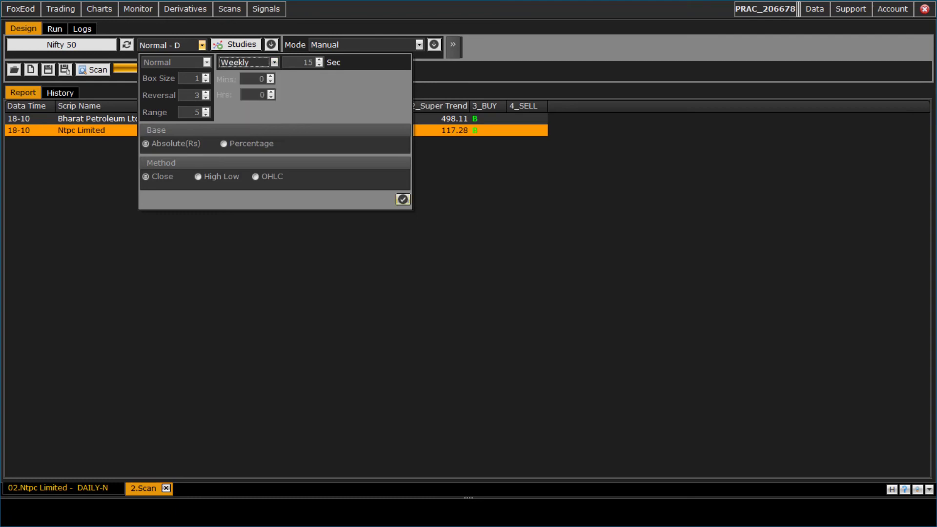
pyautogui.click(403, 199)
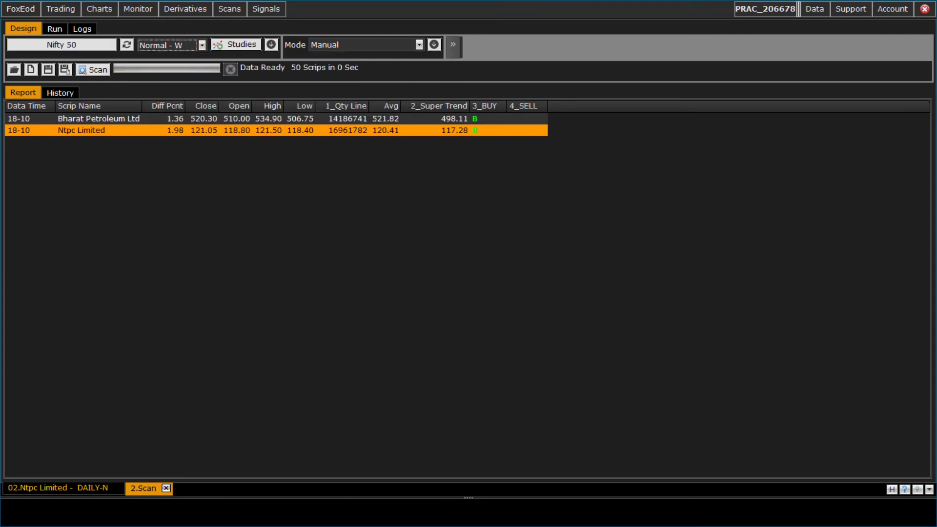
pyautogui.click(93, 69)
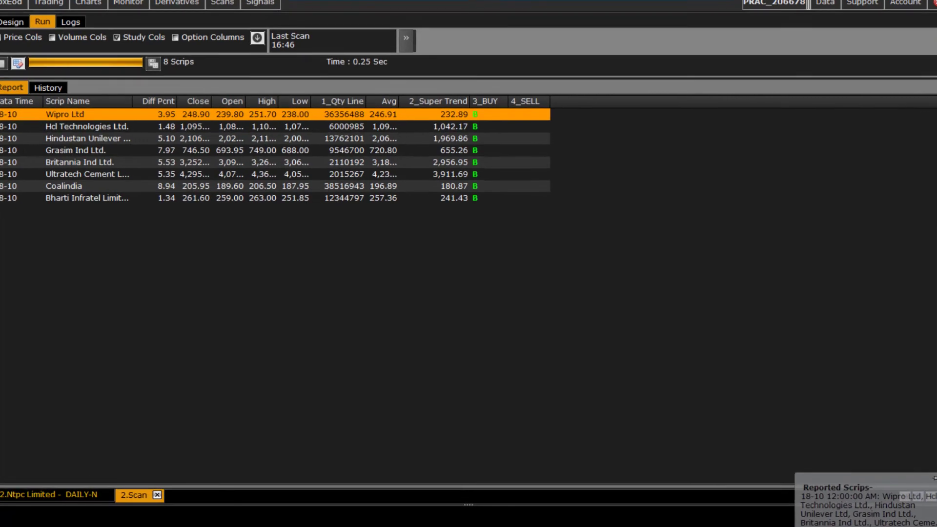
# Open Wipro's weekly chart from the scan results, and rerun the Nifty 50 scan with the period set to Monthly.
pyautogui.doubleClick(65, 114)
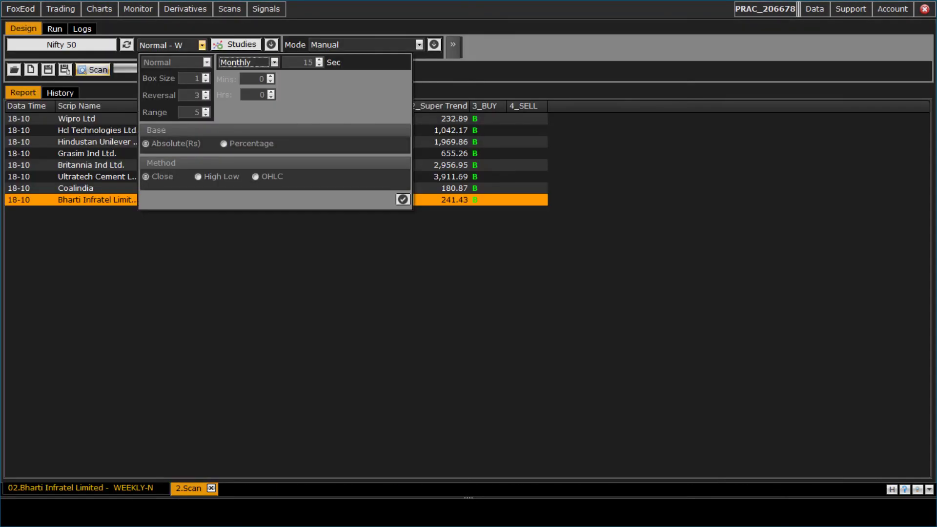
pyautogui.click(402, 199)
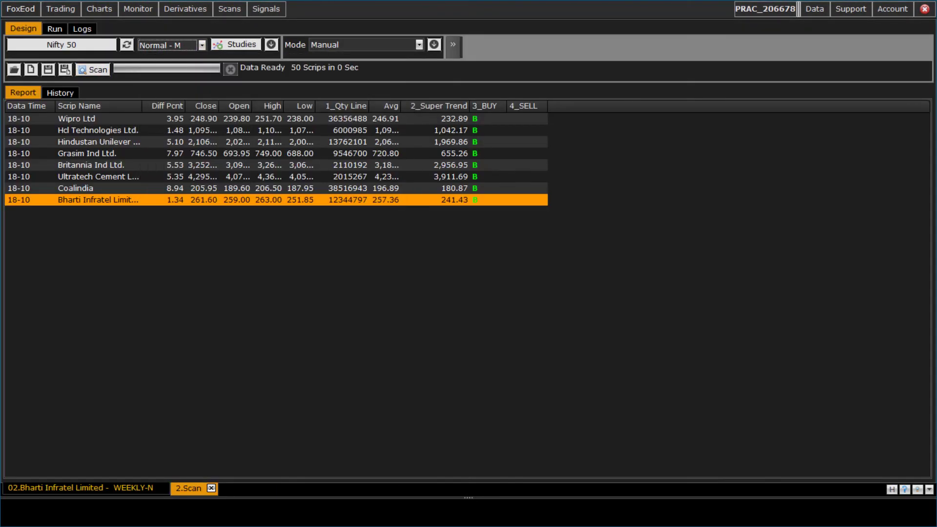
pyautogui.click(93, 70)
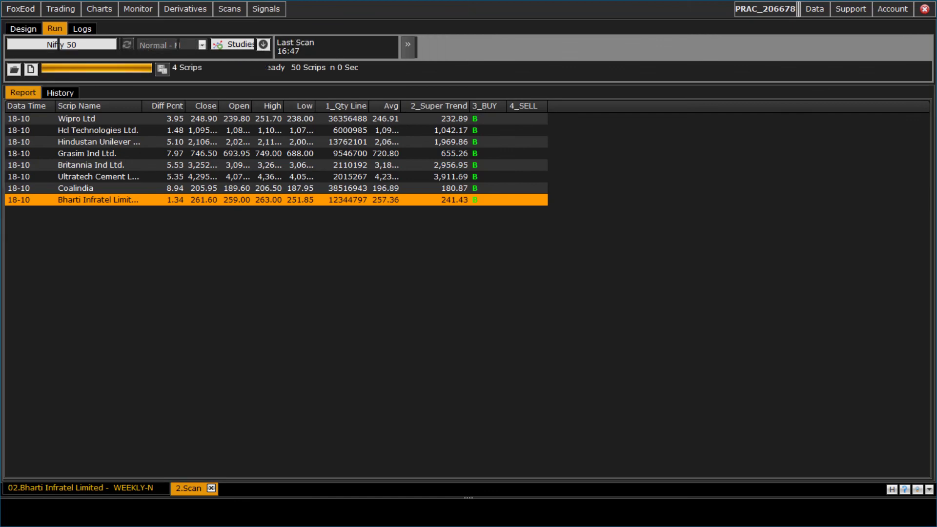
pyautogui.press('Return')
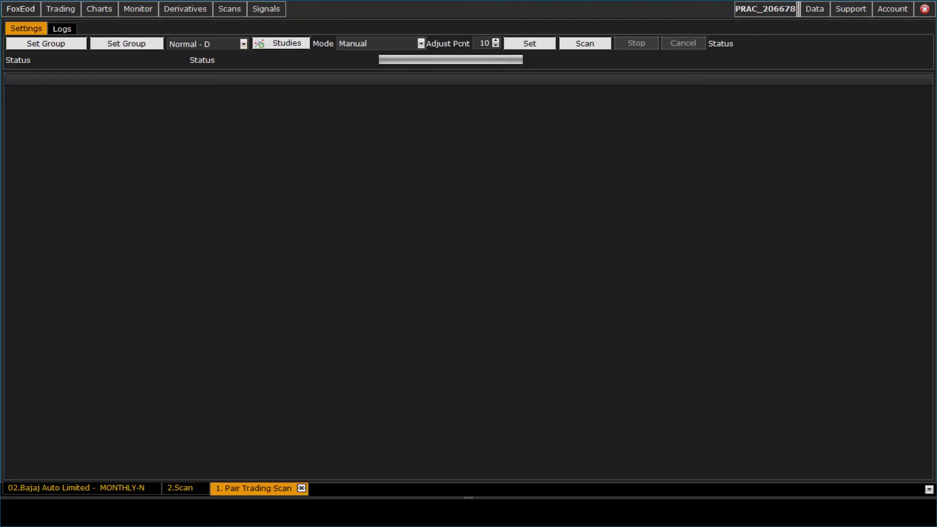
# Set the two groups of the Pair Trading Scan to Nifty Auto and Nifty Bank.
pyautogui.click(46, 43)
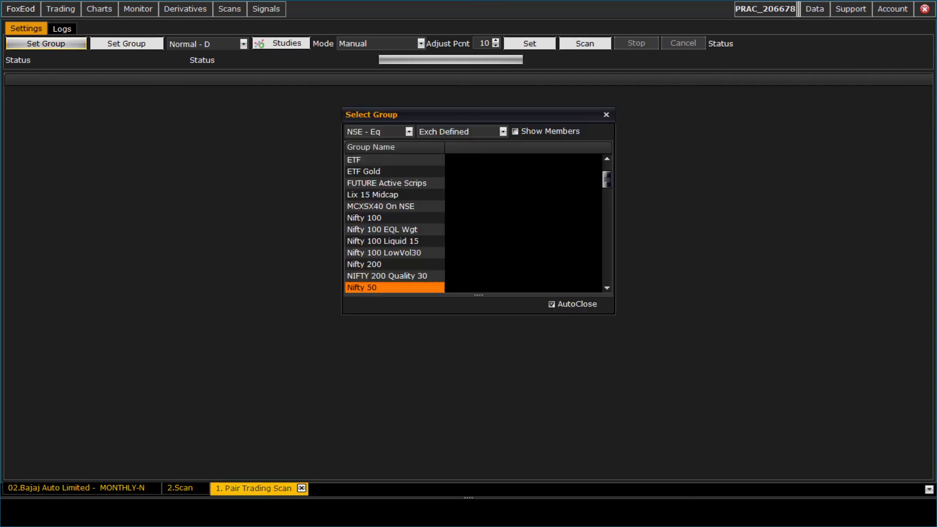
pyautogui.click(394, 218)
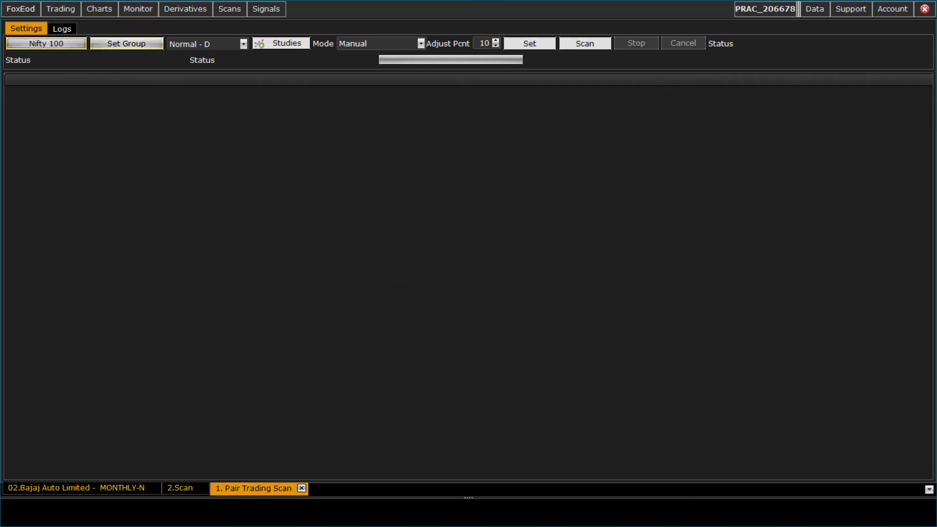
pyautogui.click(126, 43)
pyautogui.click(394, 264)
pyautogui.scroll(-1, 395, 222)
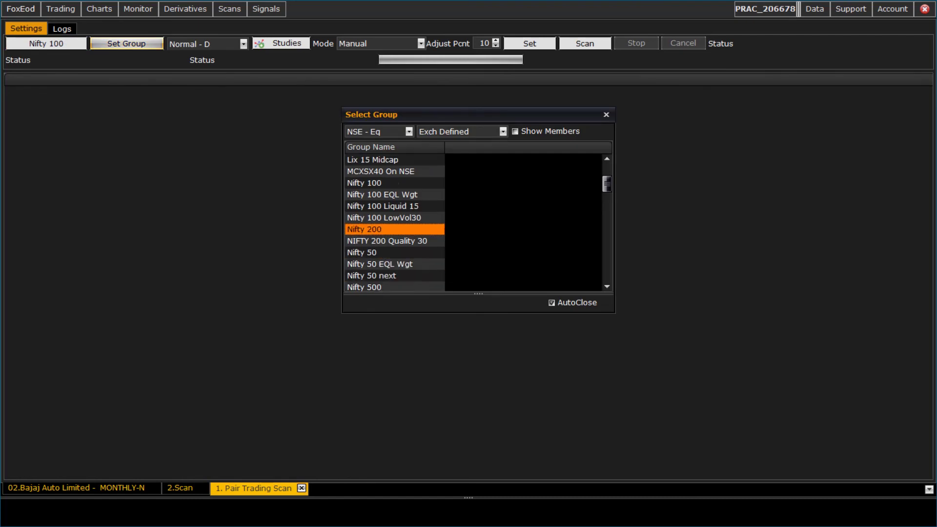
pyautogui.scroll(-1, 394, 229)
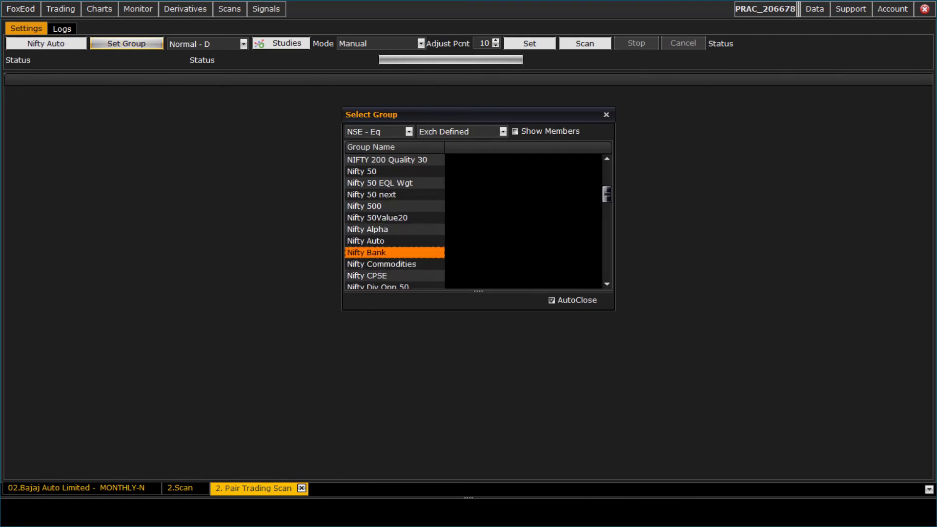
pyautogui.click(394, 253)
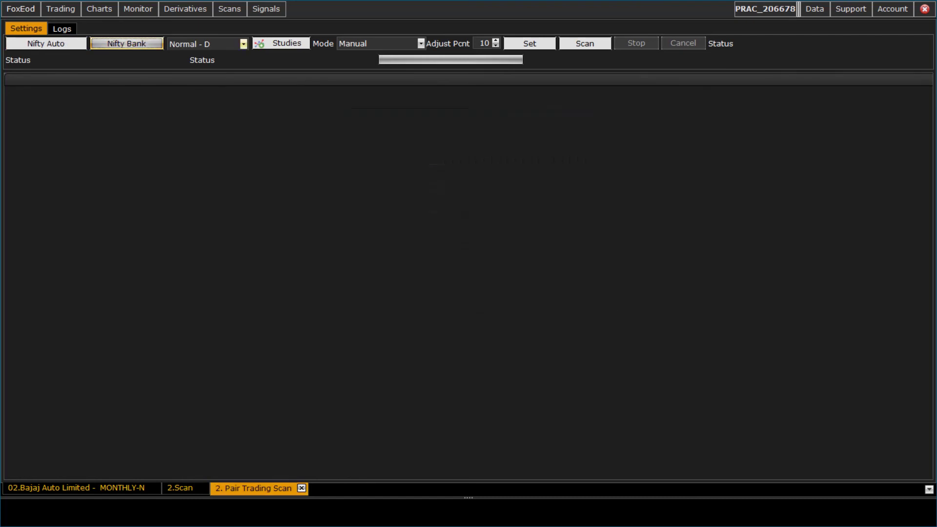
# Load the saved SuperTrend study set into the pair trading scan and close the Study Manager.
pyautogui.click(282, 43)
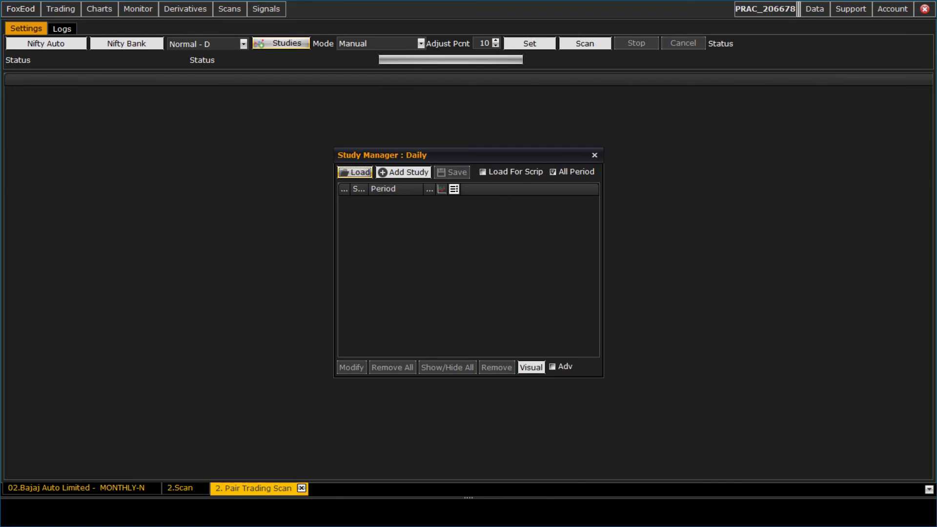
pyautogui.click(355, 172)
pyautogui.doubleClick(393, 226)
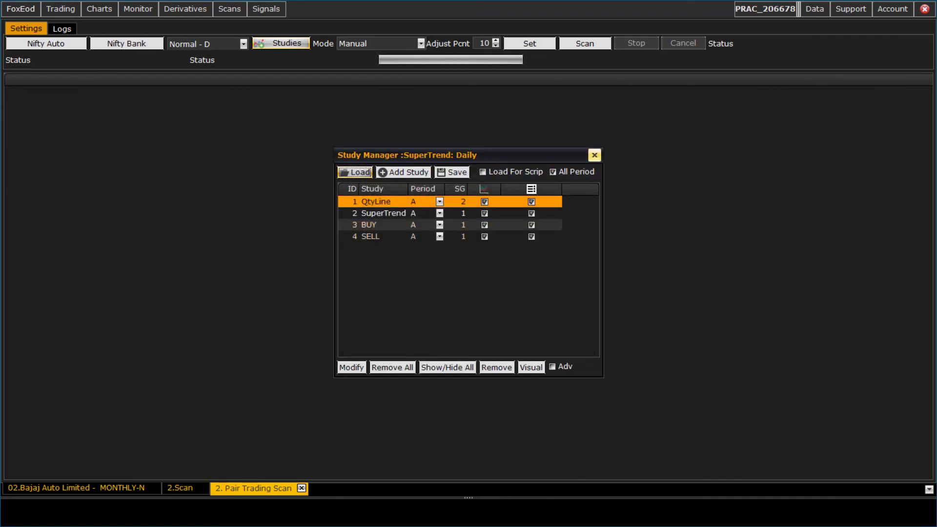
pyautogui.click(594, 155)
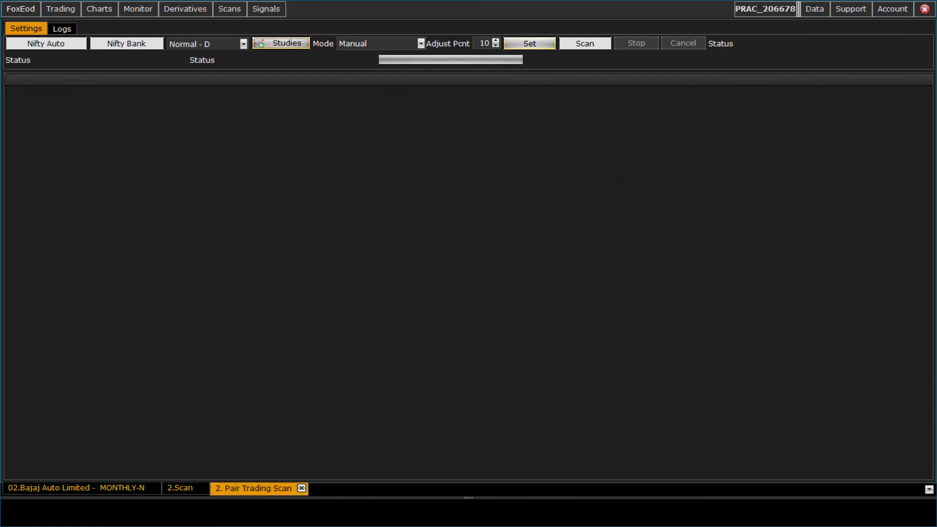
# Apply the pair scan settings, run the scan, and examine the names and lot sizes of the first reported pair.
pyautogui.click(529, 44)
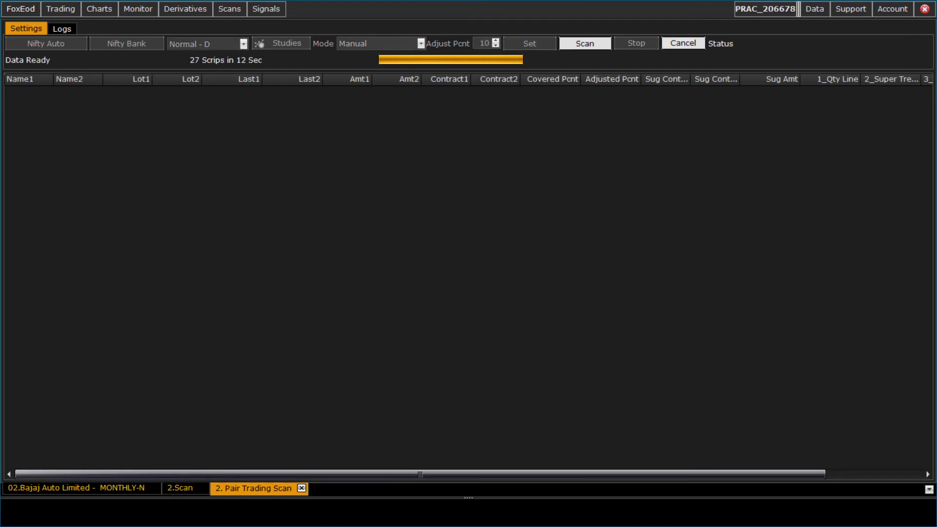
pyautogui.click(585, 43)
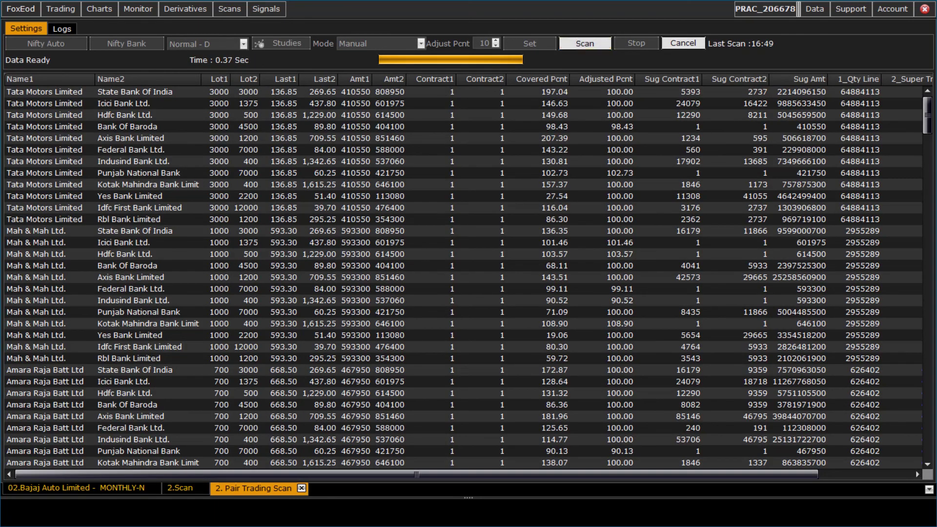
pyautogui.click(48, 92)
pyautogui.click(148, 91)
pyautogui.click(215, 92)
pyautogui.click(245, 92)
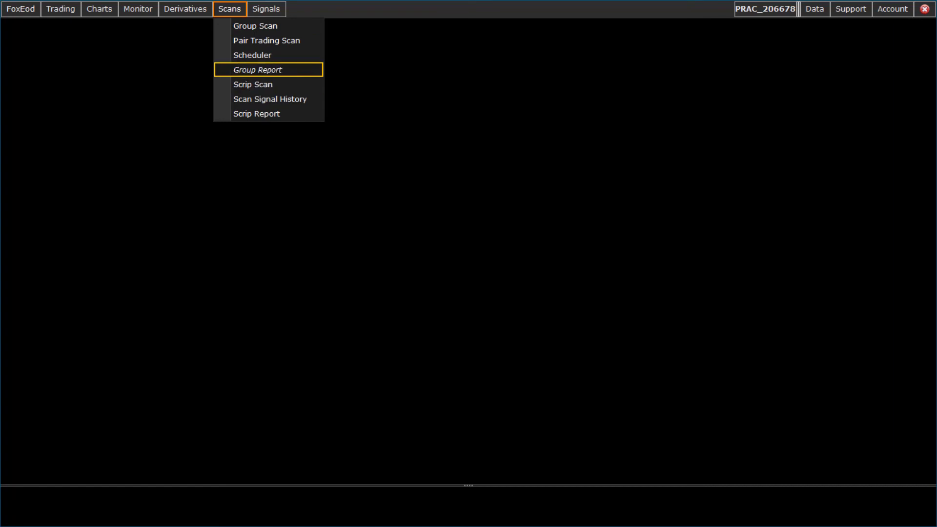
# Open a Group Report and bring up its group selection.
pyautogui.click(268, 70)
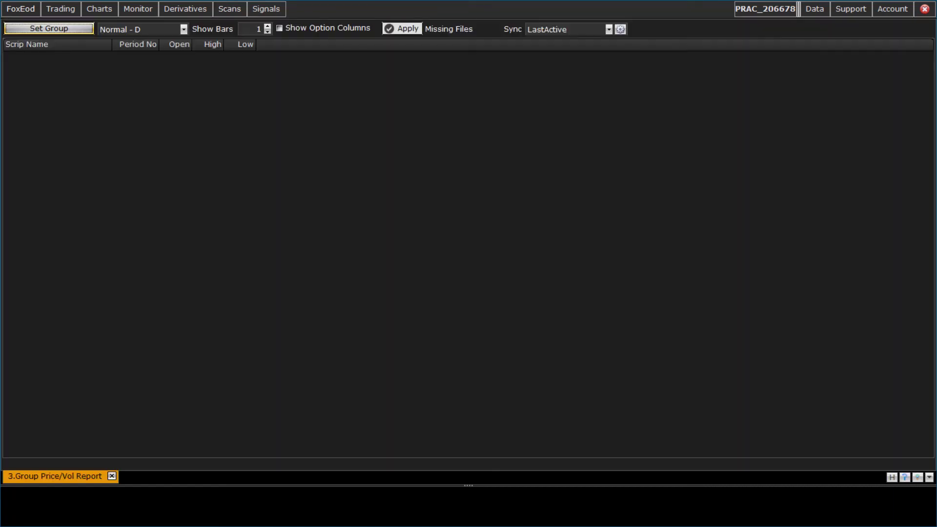
pyautogui.click(49, 28)
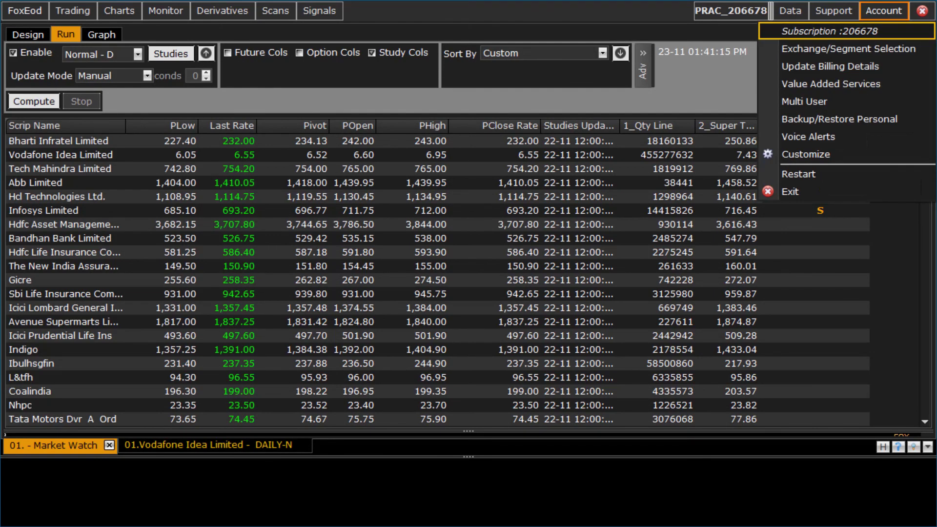
# View the account's subscription details.
pyautogui.click(830, 32)
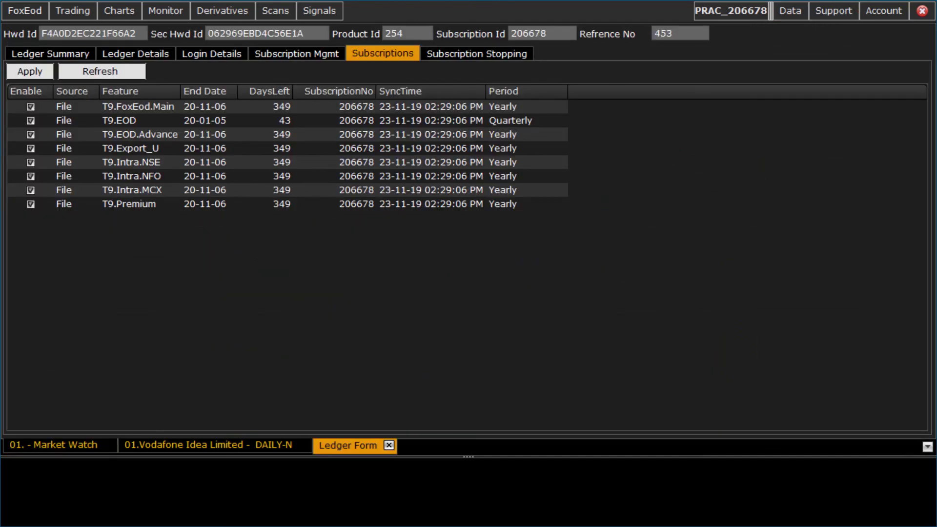
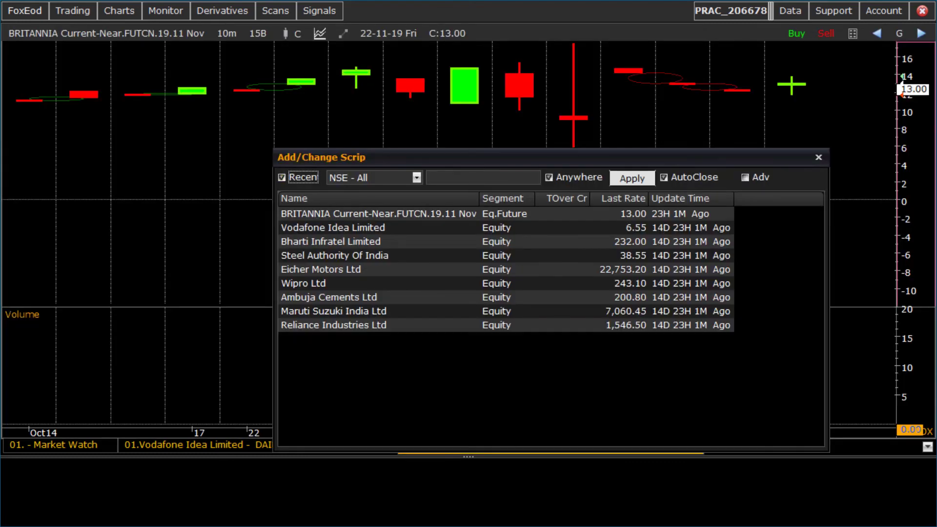
# Load Bharti Infratel Limited into the intraday chart and set the chart period to 30 minutes.
pyautogui.doubleClick(345, 241)
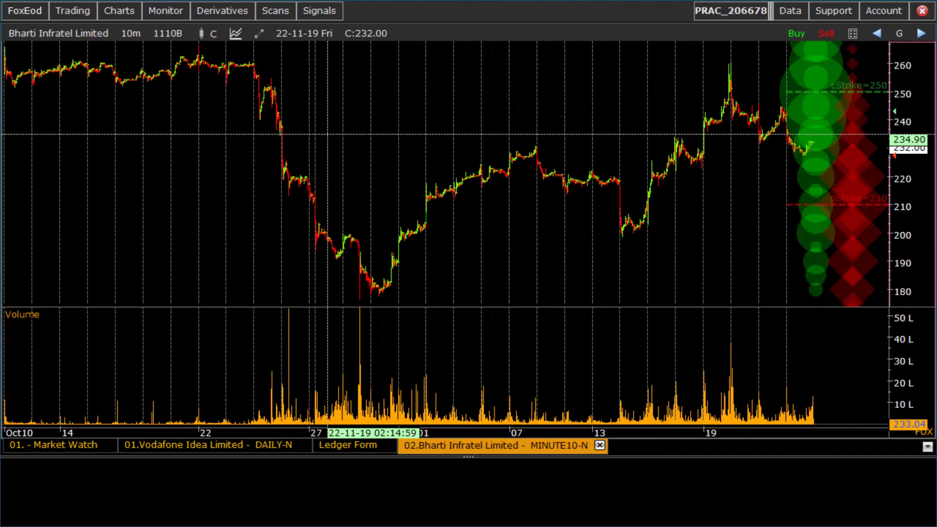
pyautogui.scroll(8, 328, 134)
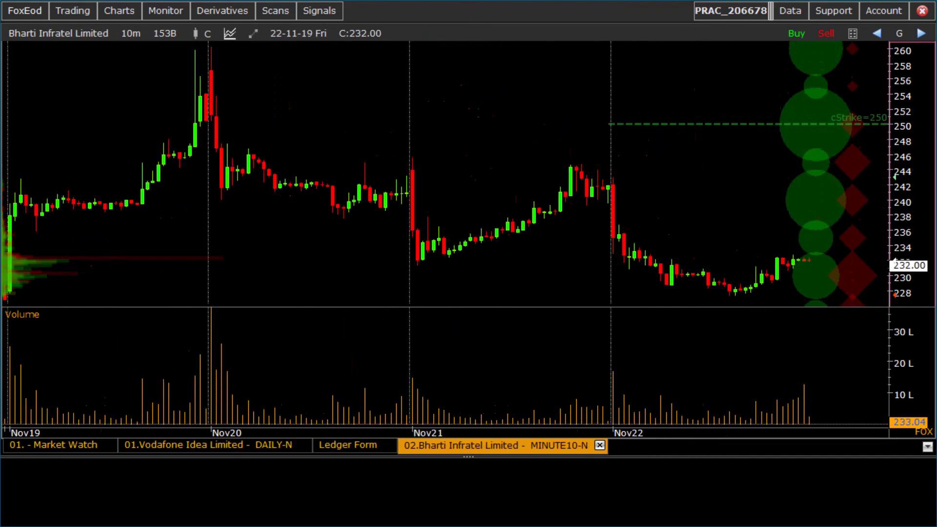
pyautogui.click(130, 33)
pyautogui.click(162, 141)
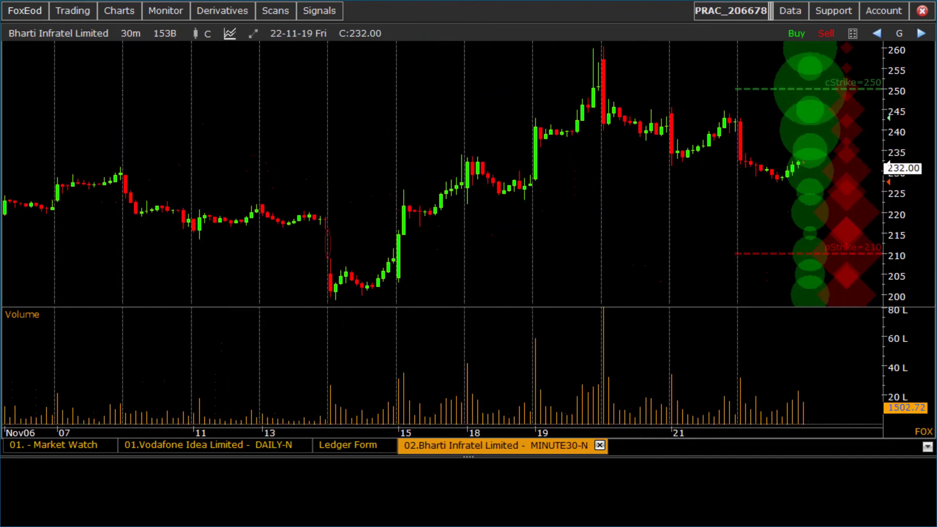
pyautogui.scroll(3, 723, 239)
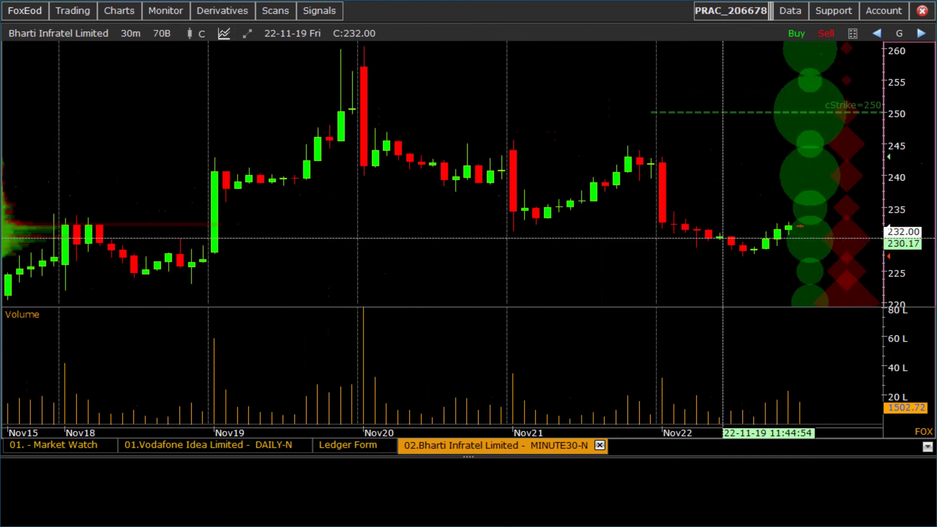